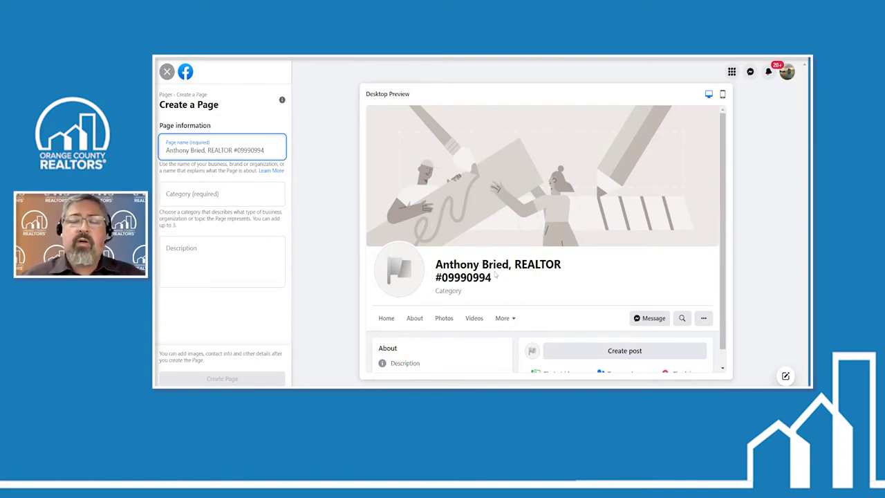
{"action": "scroll", "coordinate": [504, 281], "scroll_direction": "down", "scroll_amount": 1}
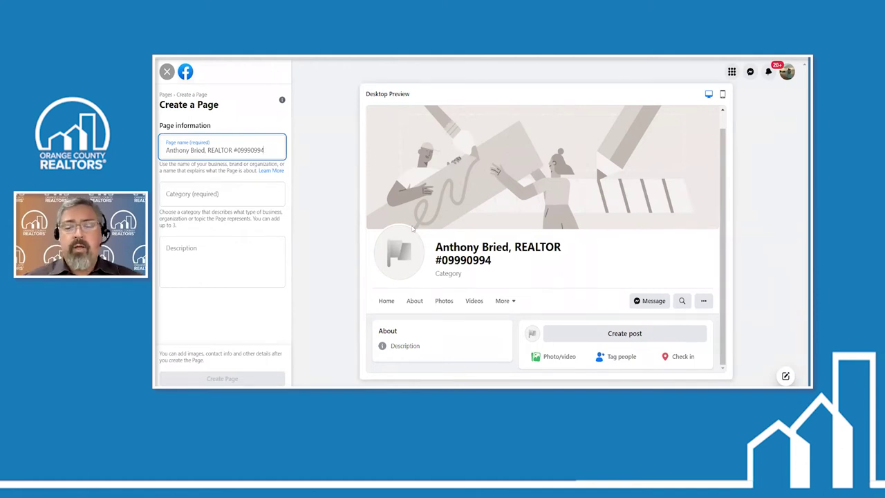
Append ' jack & Jill Realty' to the page name after the license number
{"action": "type", "text": "jack"}
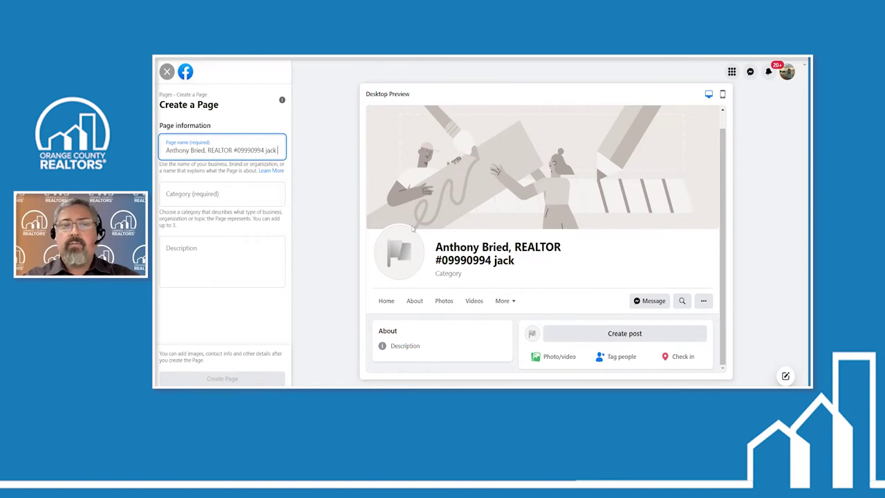
{"action": "type", "text": " &"}
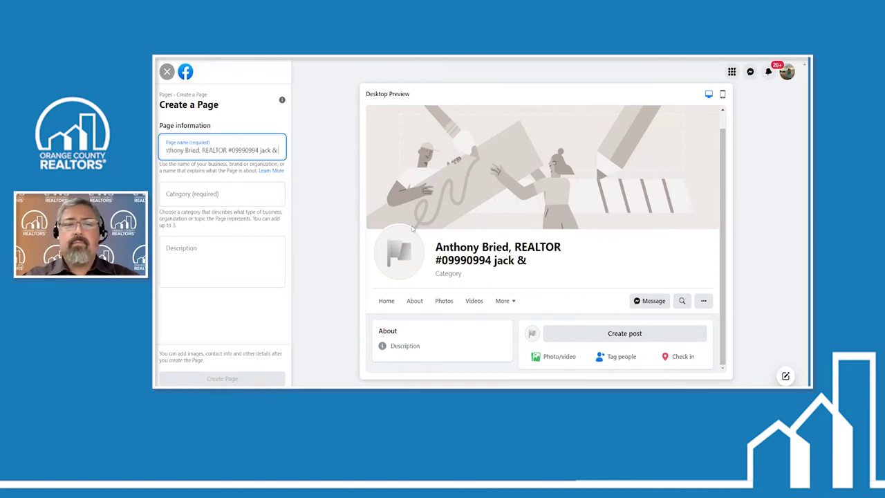
{"action": "type", "text": " Jill Realty"}
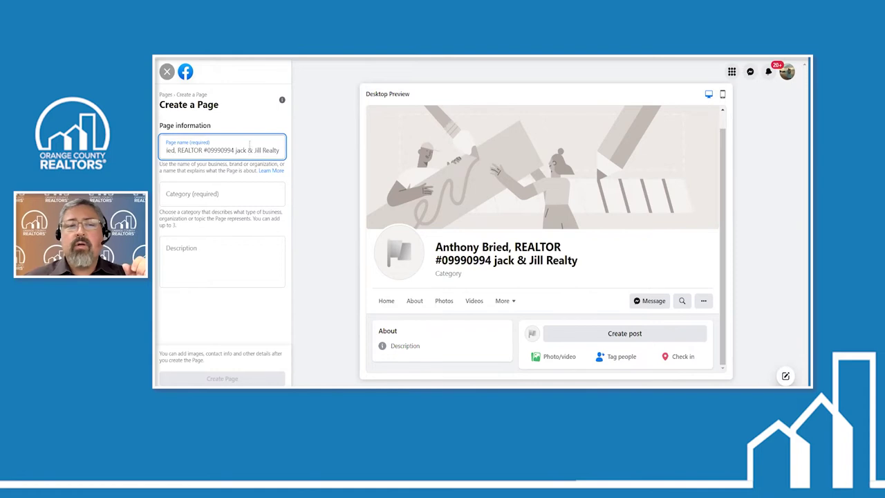
Remove ' jack & Jill Realty' from the page name and confirm the field validates
{"action": "left_click_drag", "start_coordinate": [234, 150], "coordinate": [296, 149]}
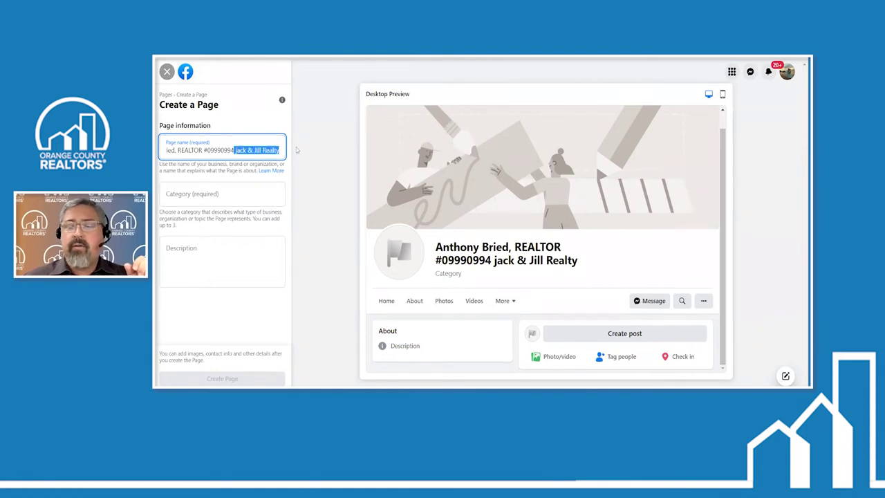
{"action": "key", "text": "BackSpace"}
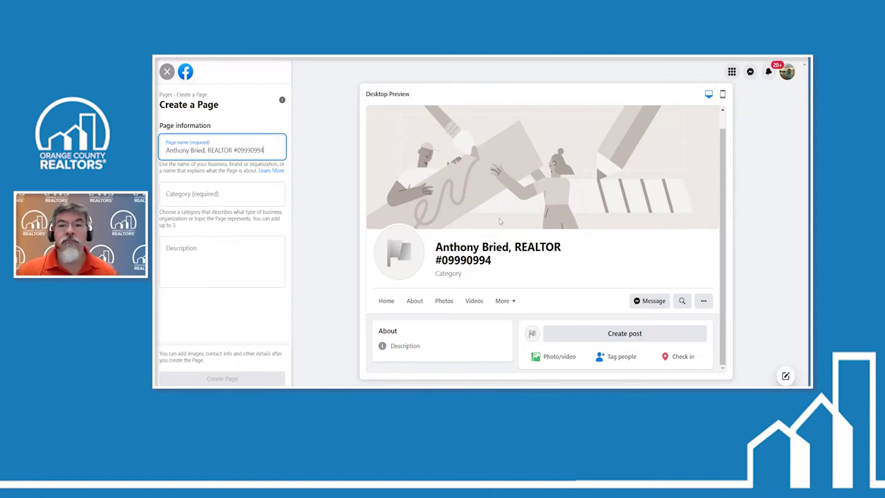
{"action": "left_click", "coordinate": [508, 68]}
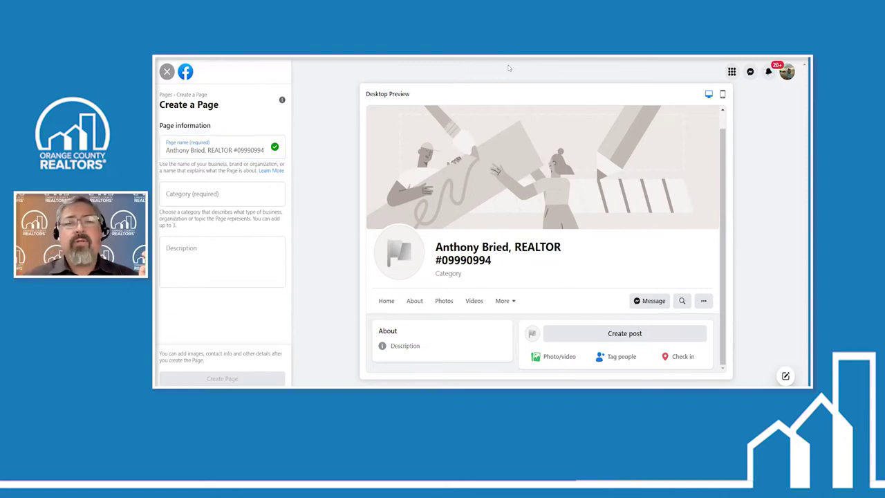
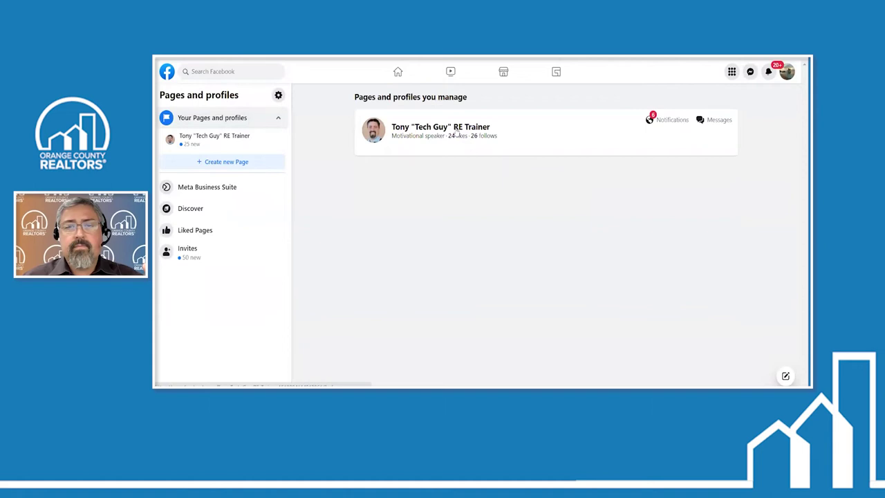
Open the real-estate trainer Page in its management view and bring up its profile picture options
{"action": "left_click", "coordinate": [456, 134]}
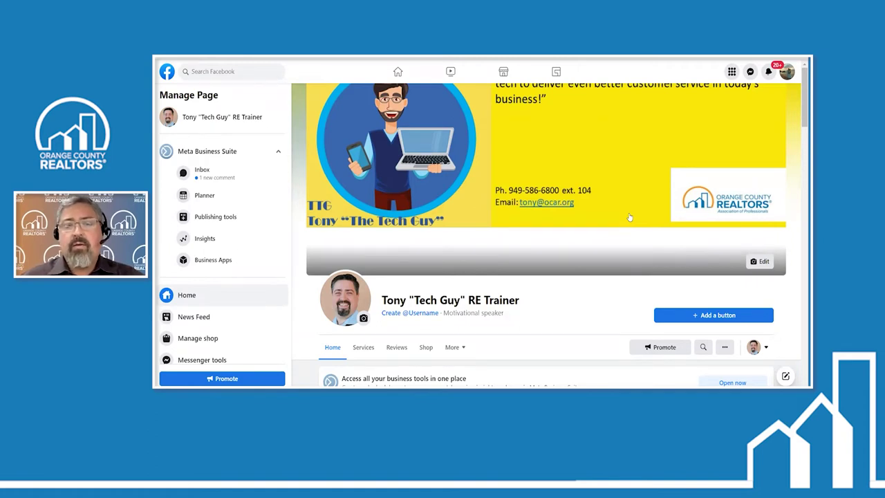
{"action": "scroll", "coordinate": [347, 310], "scroll_direction": "down", "scroll_amount": 3}
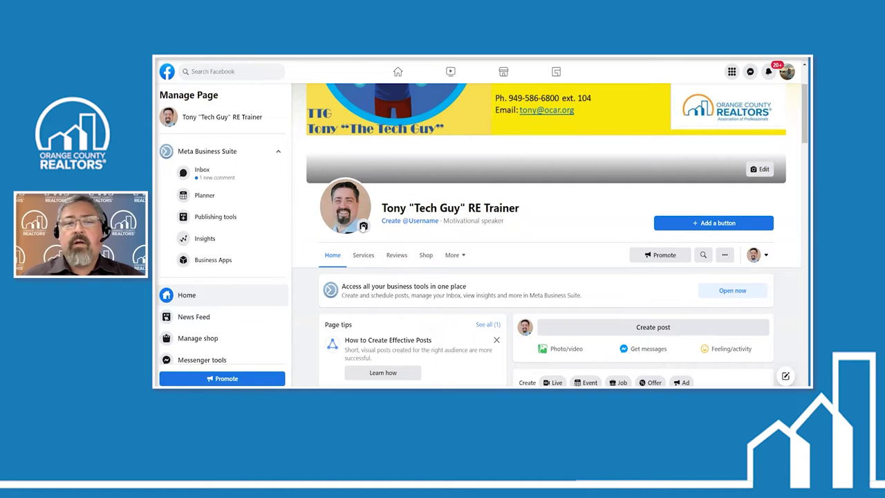
{"action": "left_click", "coordinate": [363, 226]}
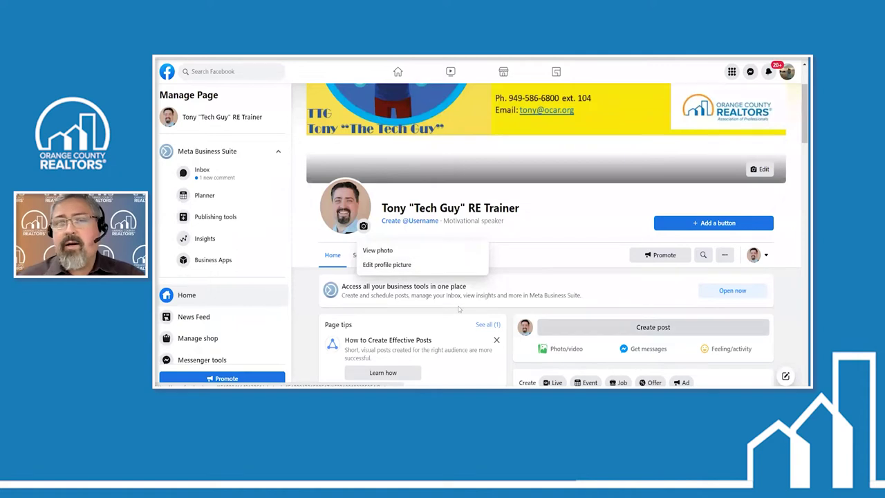
{"action": "scroll", "coordinate": [562, 289], "scroll_direction": "up", "scroll_amount": 1}
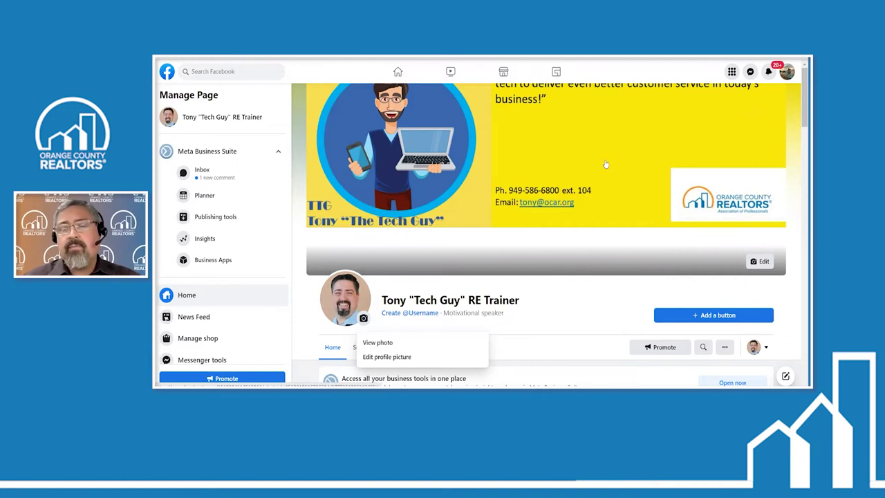
{"action": "scroll", "coordinate": [605, 164], "scroll_direction": "down", "scroll_amount": 3}
{"action": "scroll", "coordinate": [579, 305], "scroll_direction": "down", "scroll_amount": 2}
{"action": "scroll", "coordinate": [578, 133], "scroll_direction": "up", "scroll_amount": 5}
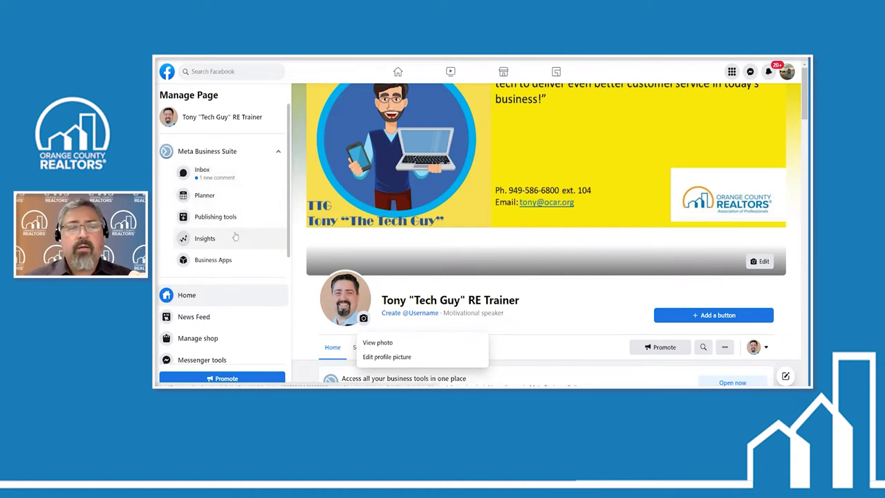
{"action": "scroll", "coordinate": [230, 239], "scroll_direction": "down", "scroll_amount": 3}
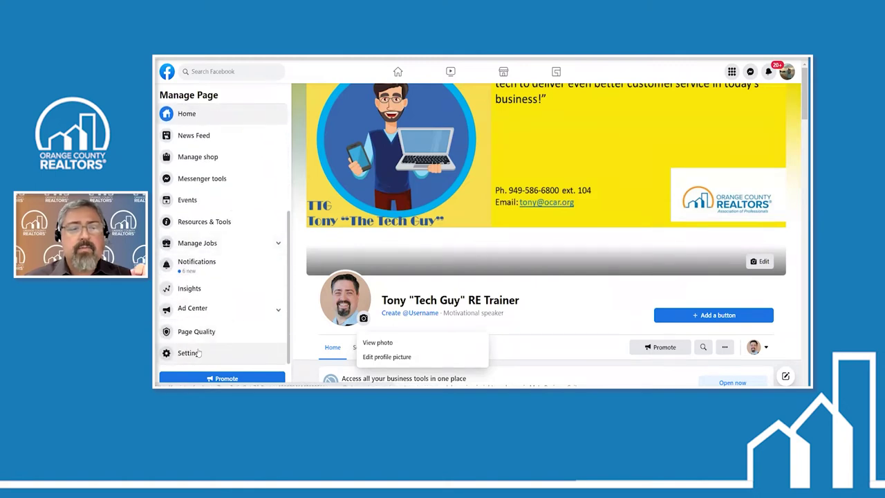
Open the Page's settings and zoom the browser in two steps for readability
{"action": "left_click", "coordinate": [188, 352]}
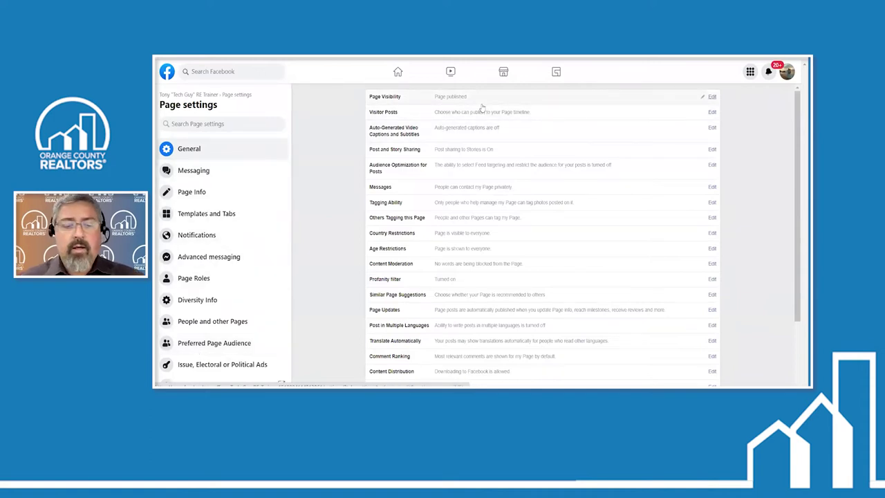
{"action": "key", "text": "ctrl+plus"}
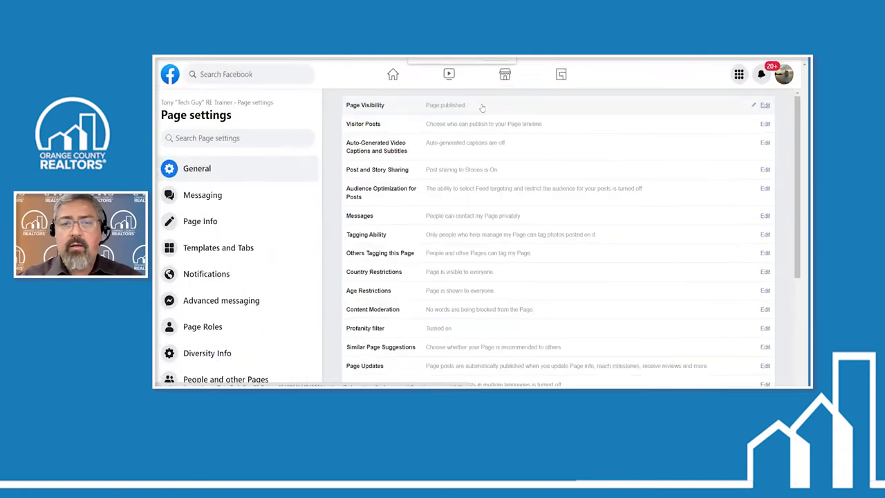
{"action": "key", "text": "ctrl+plus"}
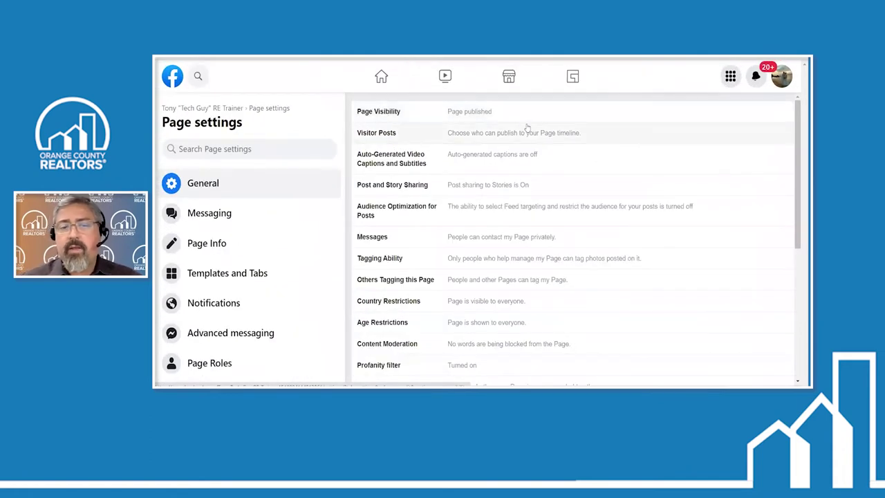
Expand the Age Restrictions setting and show its dropdown of age choices
{"action": "scroll", "coordinate": [536, 142], "scroll_direction": "down", "scroll_amount": 1}
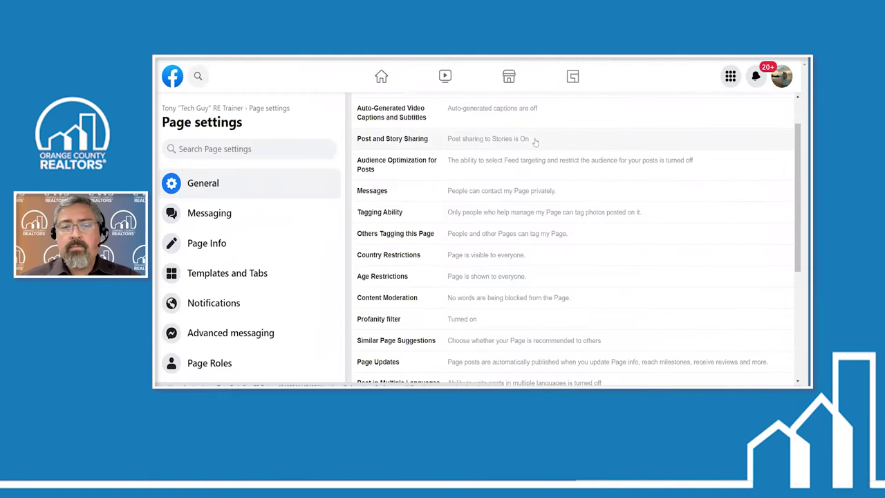
{"action": "scroll", "coordinate": [535, 142], "scroll_direction": "down", "scroll_amount": 1}
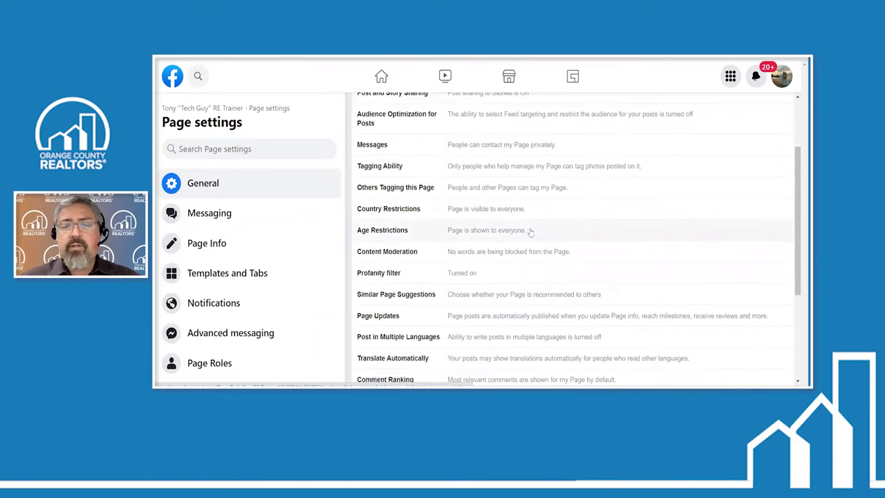
{"action": "left_click", "coordinate": [530, 232]}
{"action": "left_click", "coordinate": [529, 231]}
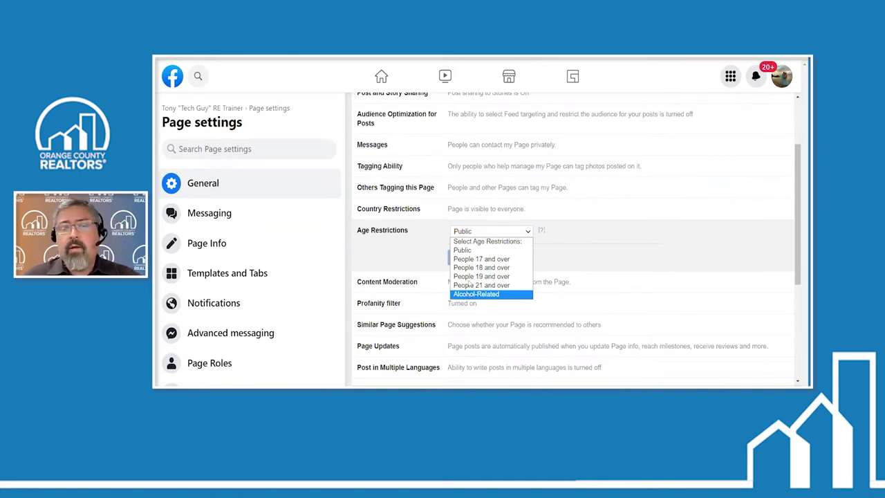
Keep the age restriction at Public, then expand Content Moderation's word-blocking editor
{"action": "left_click", "coordinate": [463, 251]}
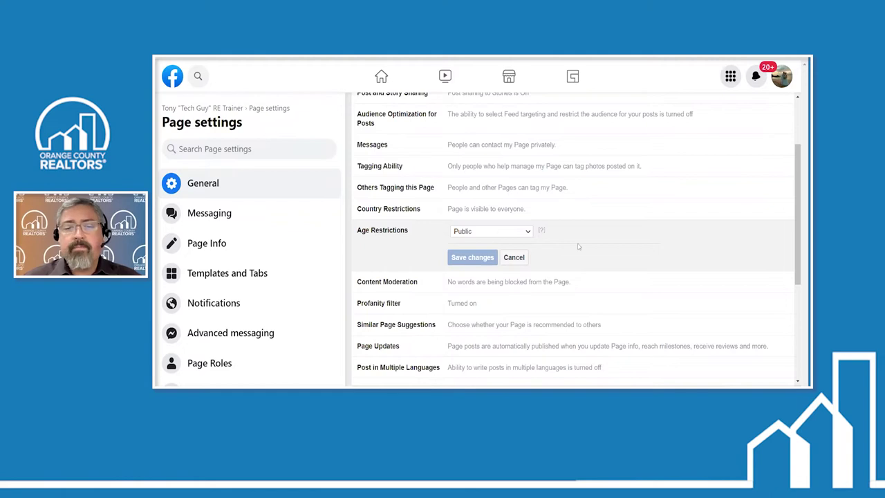
{"action": "scroll", "coordinate": [578, 247], "scroll_direction": "down", "scroll_amount": 3}
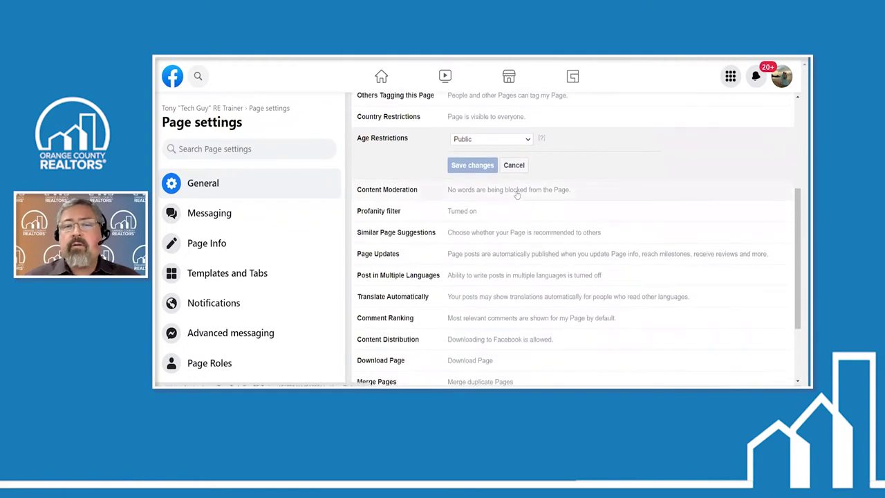
{"action": "left_click", "coordinate": [515, 192]}
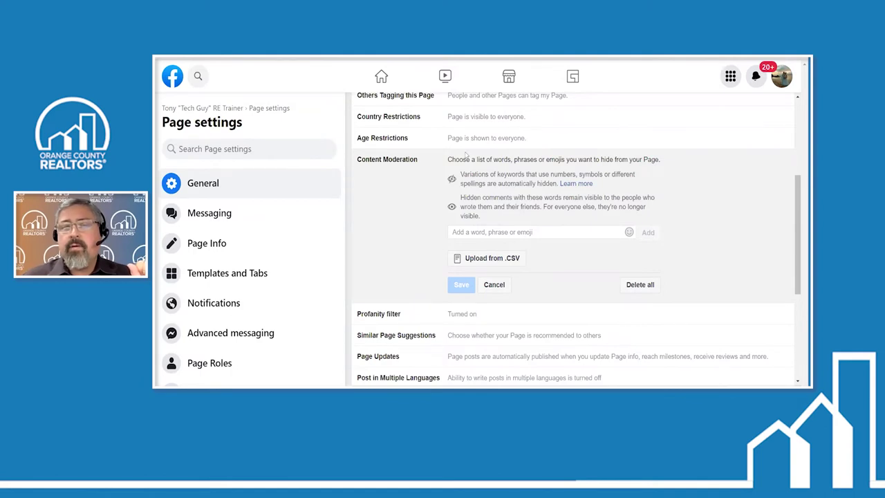
Expand the Profanity filter setting, showing its checked option with Save changes and Cancel
{"action": "scroll", "coordinate": [406, 290], "scroll_direction": "down", "scroll_amount": 2}
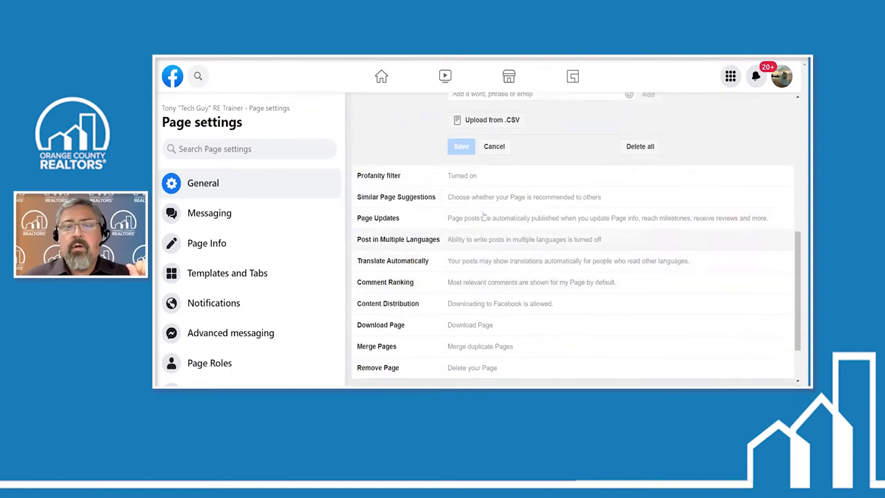
{"action": "left_click", "coordinate": [479, 176]}
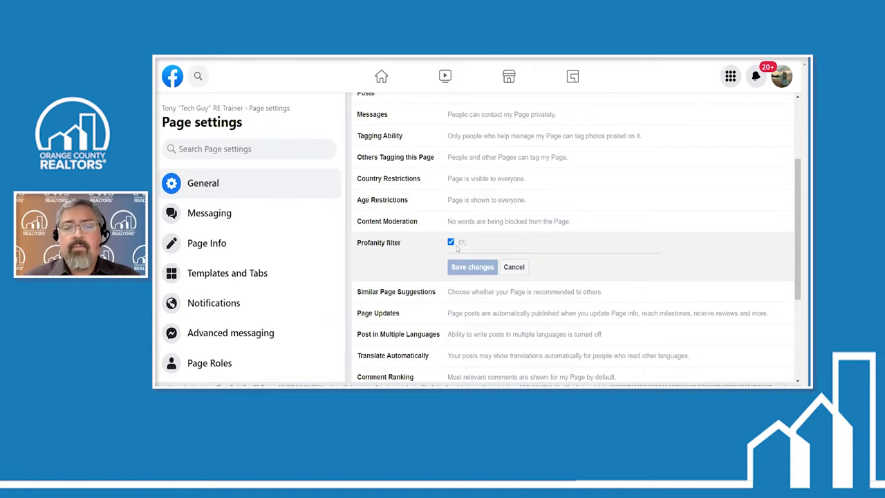
Expand Translate Automatically to show its checked automatic post translation option
{"action": "scroll", "coordinate": [457, 249], "scroll_direction": "down", "scroll_amount": 4}
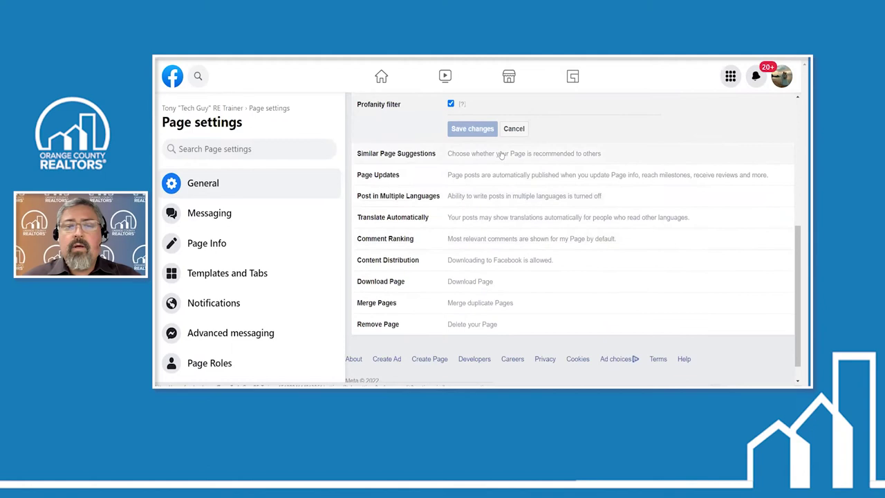
{"action": "left_click", "coordinate": [491, 217]}
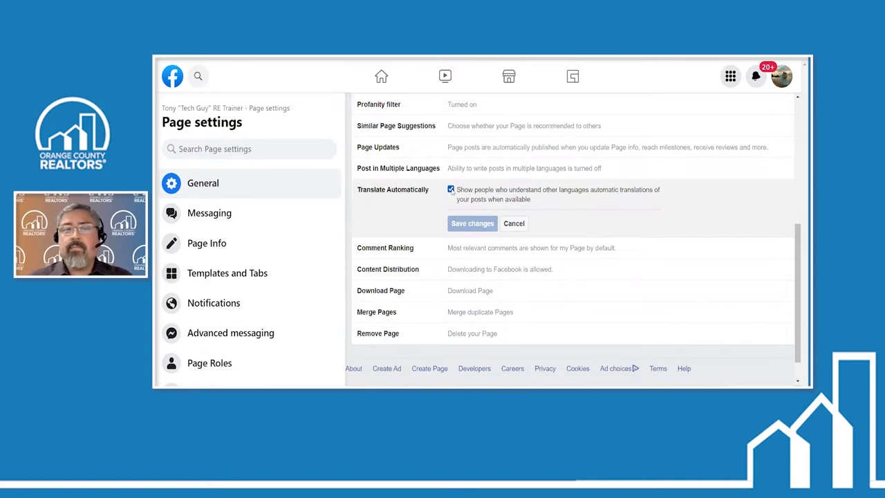
{"action": "scroll", "coordinate": [530, 240], "scroll_direction": "down", "scroll_amount": 2}
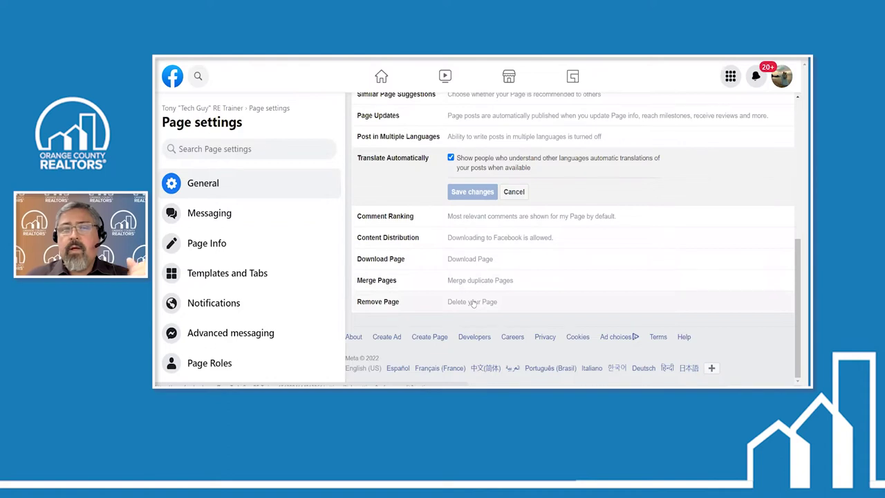
{"action": "scroll", "coordinate": [473, 303], "scroll_direction": "up", "scroll_amount": 5}
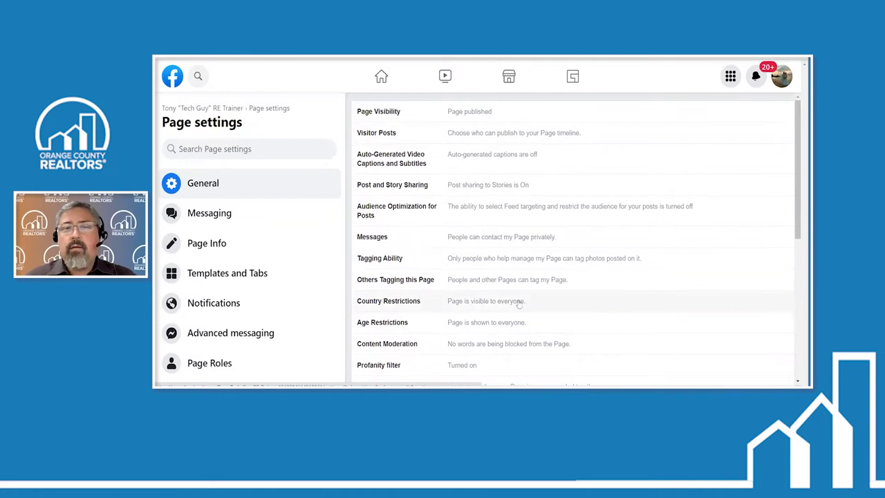
{"action": "scroll", "coordinate": [519, 303], "scroll_direction": "down", "scroll_amount": 1}
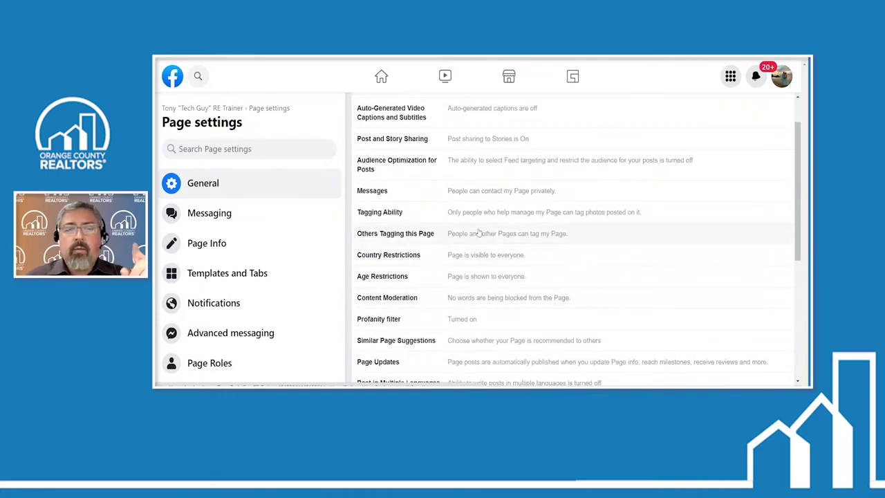
{"action": "scroll", "coordinate": [486, 220], "scroll_direction": "up", "scroll_amount": 1}
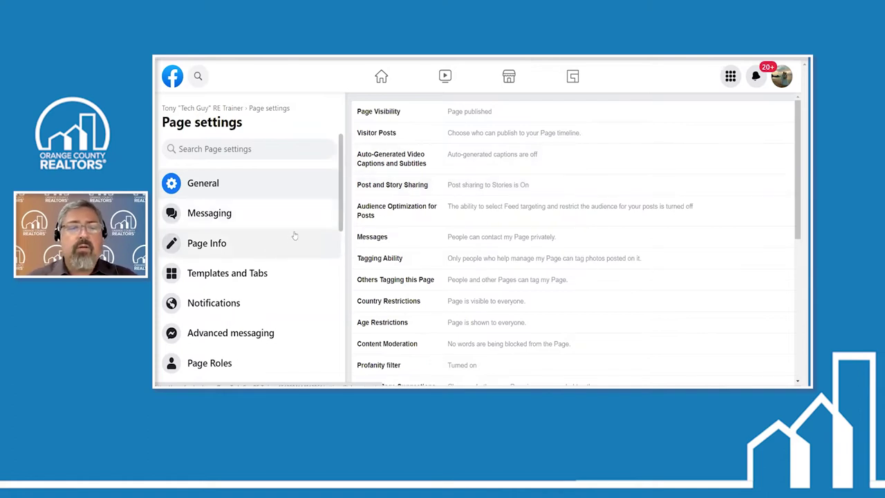
{"action": "scroll", "coordinate": [294, 236], "scroll_direction": "down", "scroll_amount": 2}
{"action": "scroll", "coordinate": [301, 236], "scroll_direction": "down", "scroll_amount": 1}
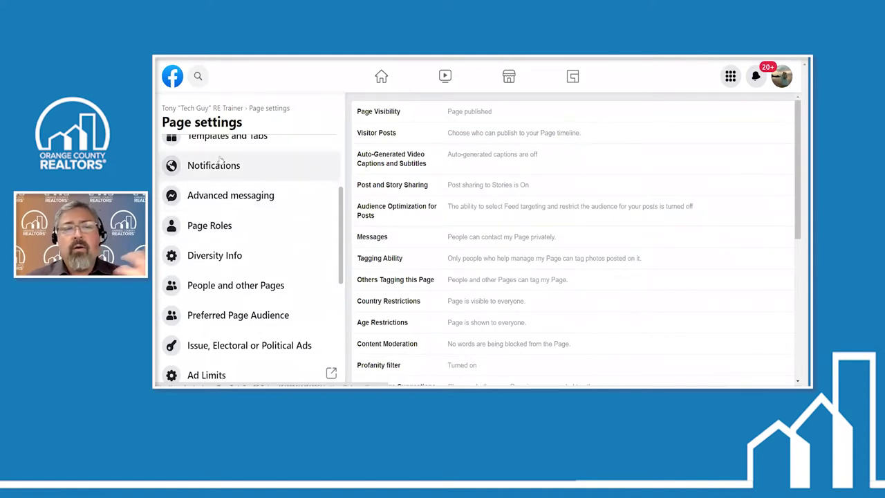
{"action": "scroll", "coordinate": [222, 164], "scroll_direction": "down", "scroll_amount": 5}
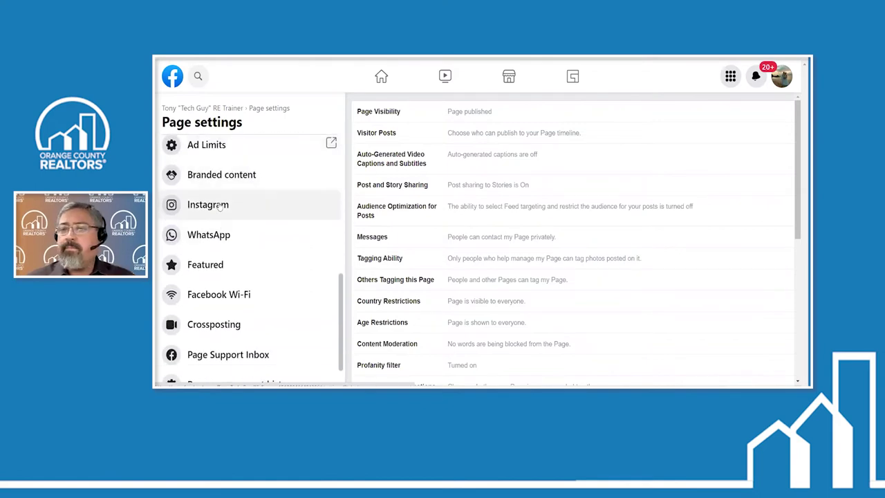
Open the Instagram section of Page settings to view the Connect to Instagram option
{"action": "left_click", "coordinate": [219, 206]}
{"action": "scroll", "coordinate": [536, 216], "scroll_direction": "down", "scroll_amount": 2}
{"action": "scroll", "coordinate": [553, 216], "scroll_direction": "up", "scroll_amount": 2}
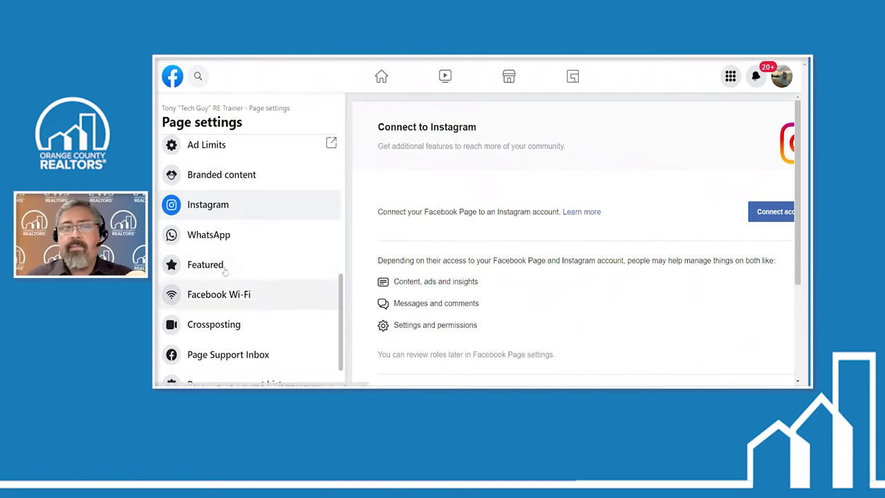
{"action": "scroll", "coordinate": [227, 268], "scroll_direction": "down", "scroll_amount": 2}
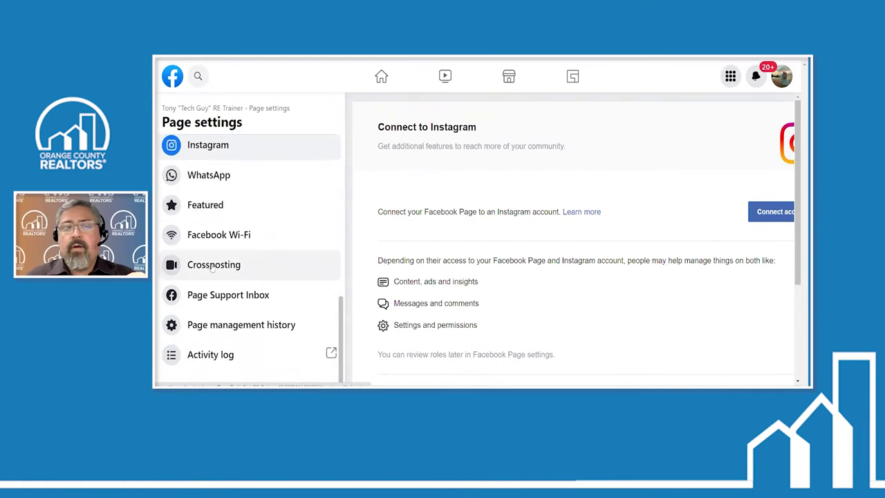
View the Crossposting, Page Info and Messaging sections of Page settings
{"action": "left_click", "coordinate": [215, 267]}
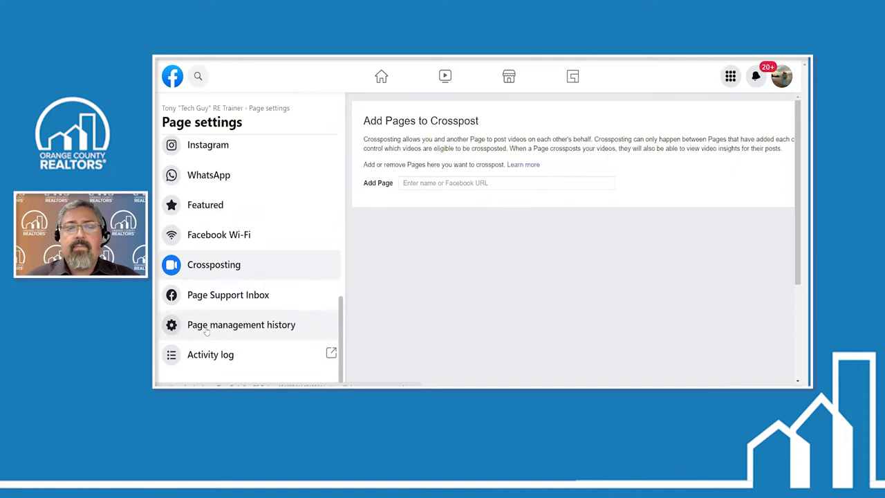
{"action": "scroll", "coordinate": [206, 332], "scroll_direction": "up", "scroll_amount": 5}
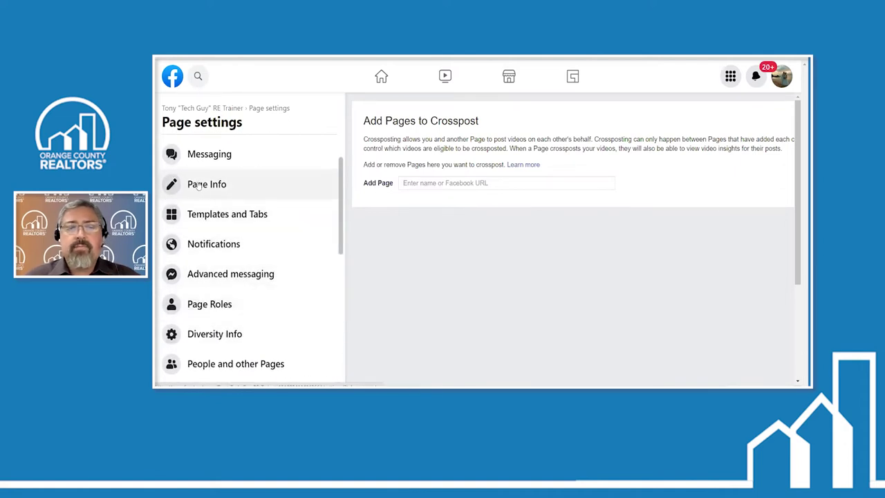
{"action": "left_click", "coordinate": [197, 185]}
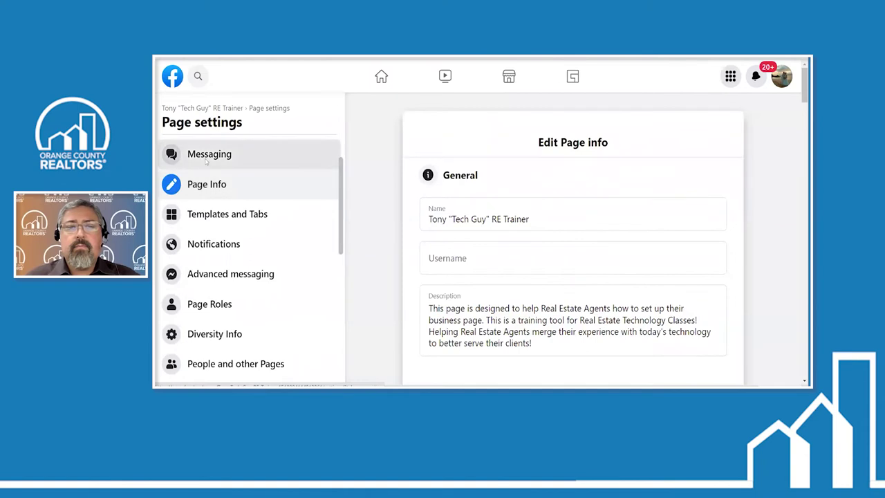
{"action": "left_click", "coordinate": [204, 164]}
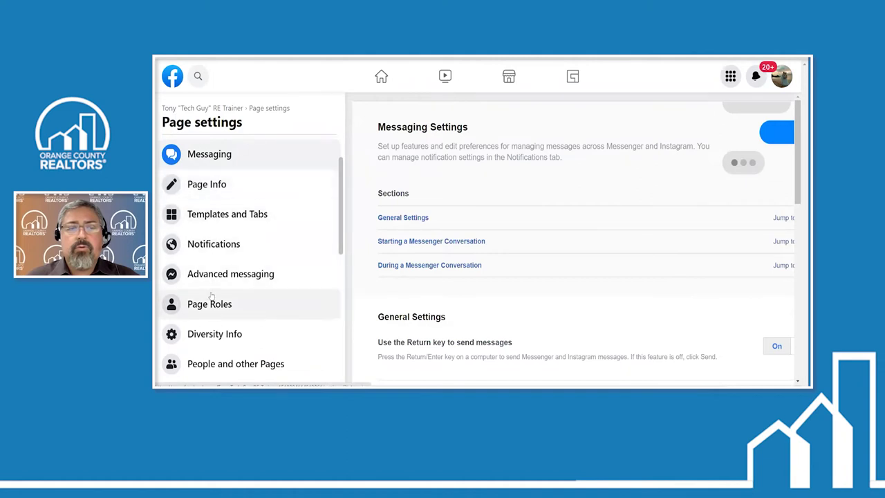
View Page Roles and Business Diversity Info, then return to General settings
{"action": "scroll", "coordinate": [211, 296], "scroll_direction": "down", "scroll_amount": 1}
{"action": "scroll", "coordinate": [211, 296], "scroll_direction": "down", "scroll_amount": 3}
{"action": "left_click", "coordinate": [211, 165]}
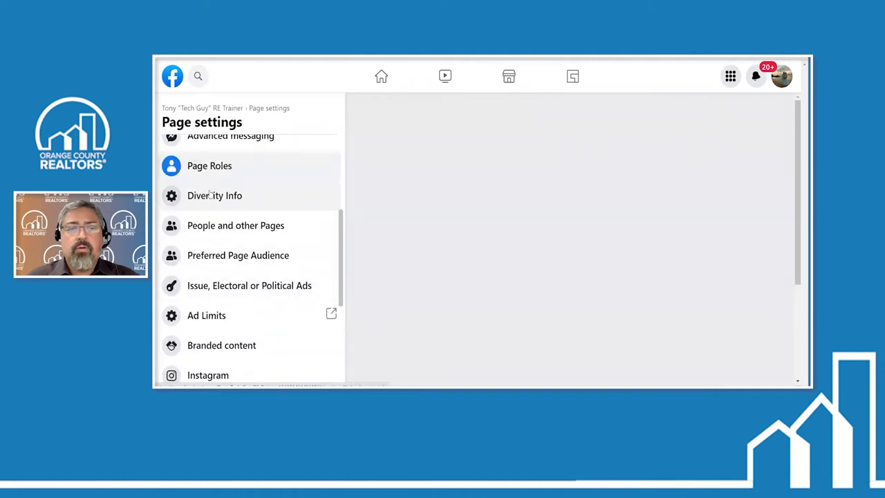
{"action": "left_click", "coordinate": [211, 195]}
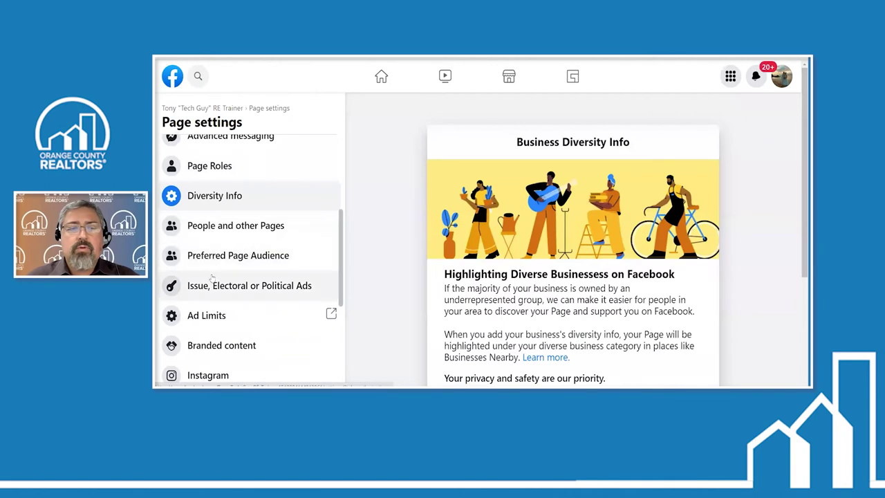
{"action": "scroll", "coordinate": [213, 277], "scroll_direction": "up", "scroll_amount": 5}
{"action": "left_click", "coordinate": [198, 183]}
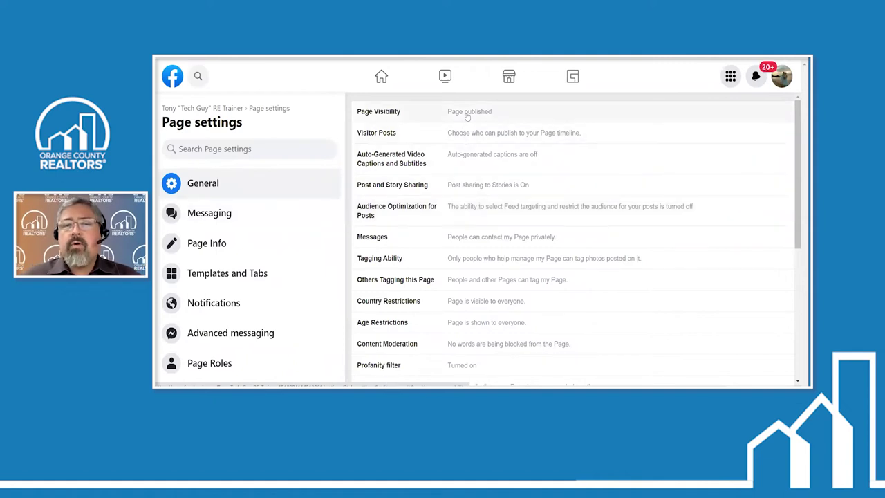
Show the Page's Published/Unpublished visibility options, then return to the home feed
{"action": "left_click", "coordinate": [501, 119]}
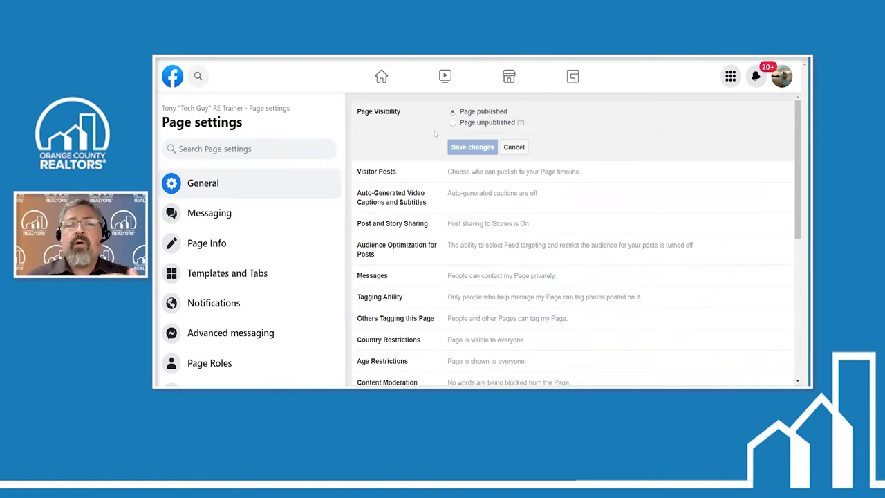
{"action": "left_click", "coordinate": [384, 82]}
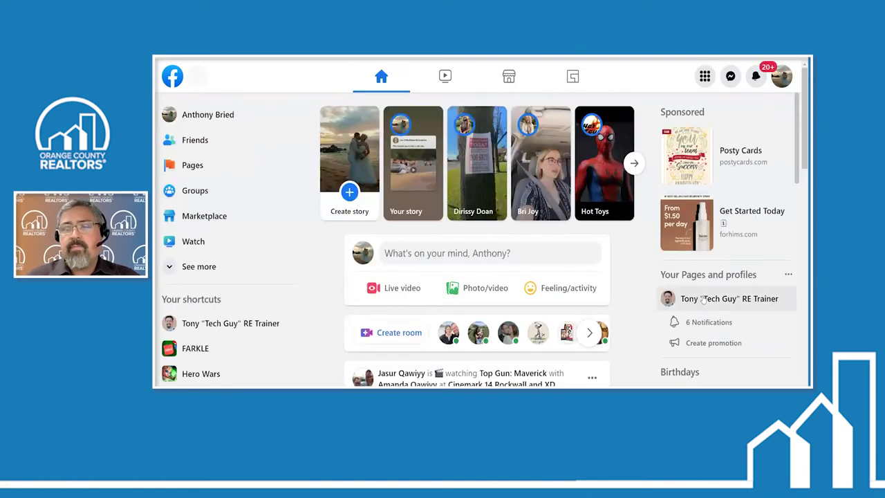
Open the trainer Page from Your Pages and scroll through its tips, insights, About and Photos
{"action": "left_click", "coordinate": [694, 274]}
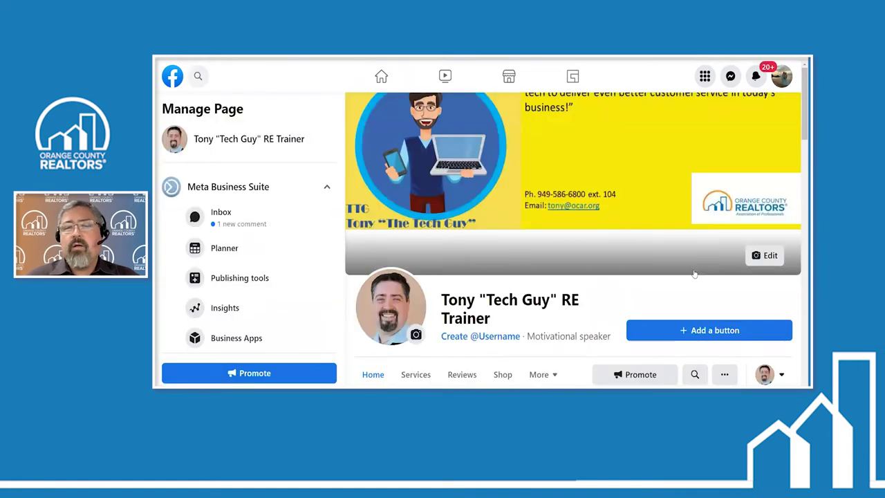
{"action": "scroll", "coordinate": [483, 236], "scroll_direction": "down", "scroll_amount": 6}
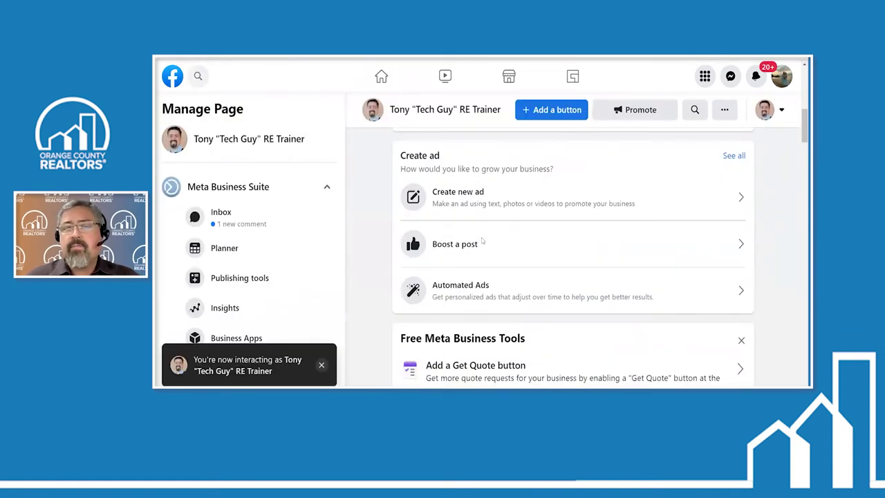
{"action": "scroll", "coordinate": [551, 174], "scroll_direction": "up", "scroll_amount": 3}
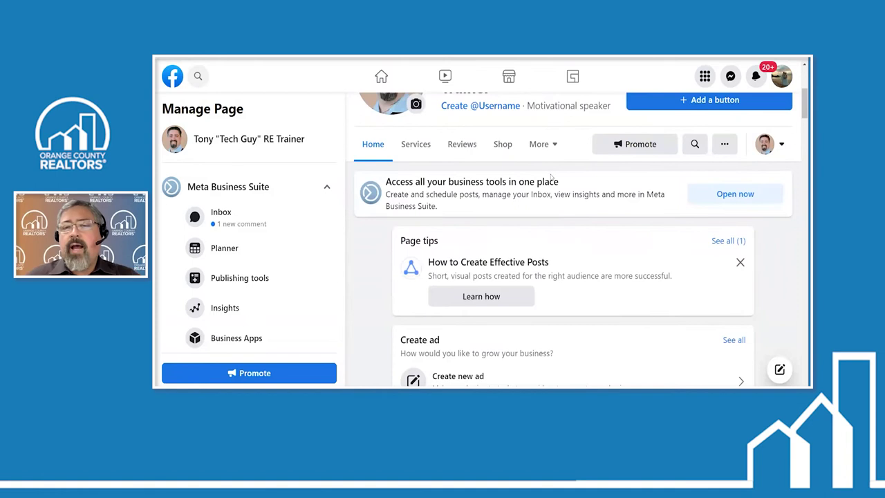
{"action": "scroll", "coordinate": [534, 224], "scroll_direction": "up", "scroll_amount": 2}
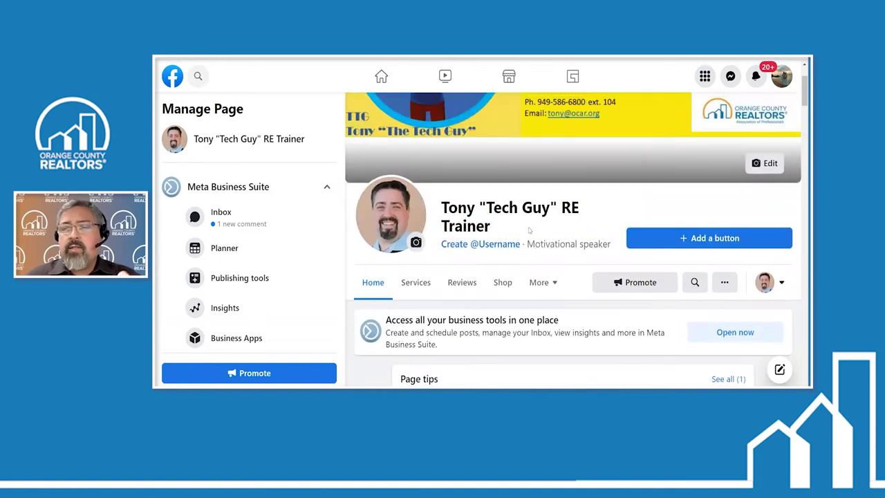
{"action": "scroll", "coordinate": [529, 231], "scroll_direction": "down", "scroll_amount": 2}
{"action": "scroll", "coordinate": [529, 232], "scroll_direction": "down", "scroll_amount": 6}
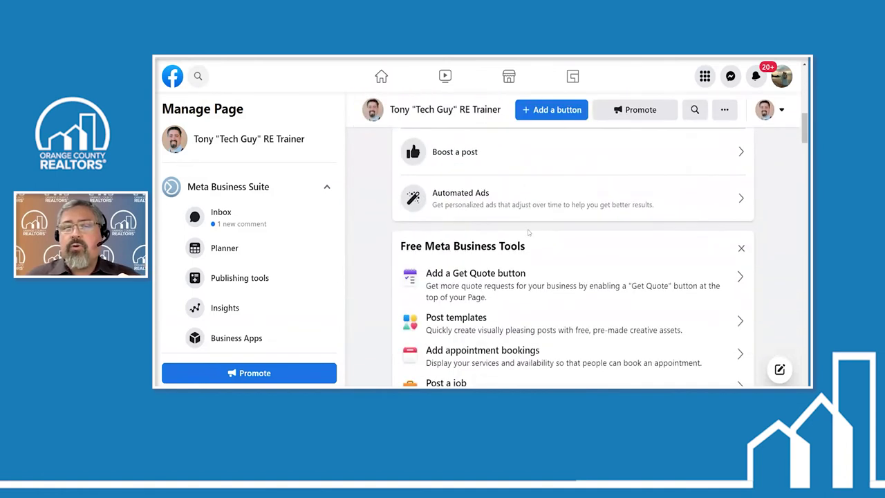
{"action": "scroll", "coordinate": [529, 233], "scroll_direction": "down", "scroll_amount": 2}
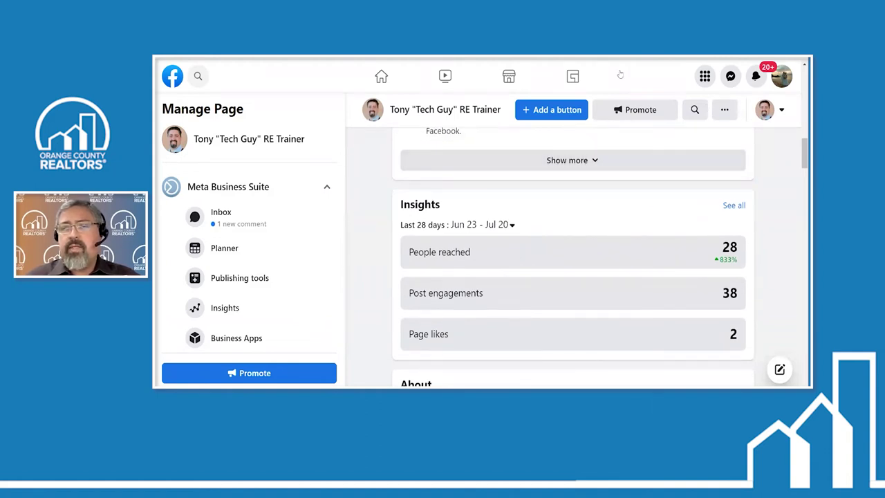
{"action": "scroll", "coordinate": [559, 246], "scroll_direction": "up", "scroll_amount": 5}
{"action": "scroll", "coordinate": [558, 245], "scroll_direction": "up", "scroll_amount": 2}
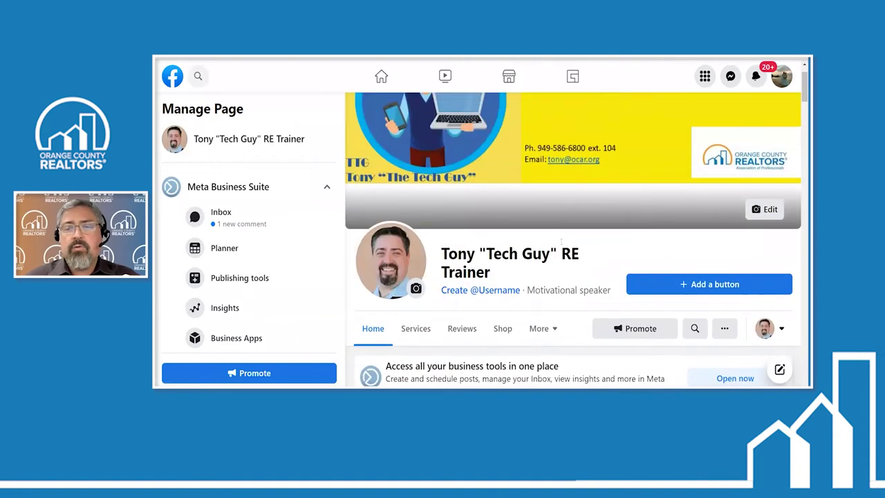
{"action": "scroll", "coordinate": [623, 325], "scroll_direction": "down", "scroll_amount": 3}
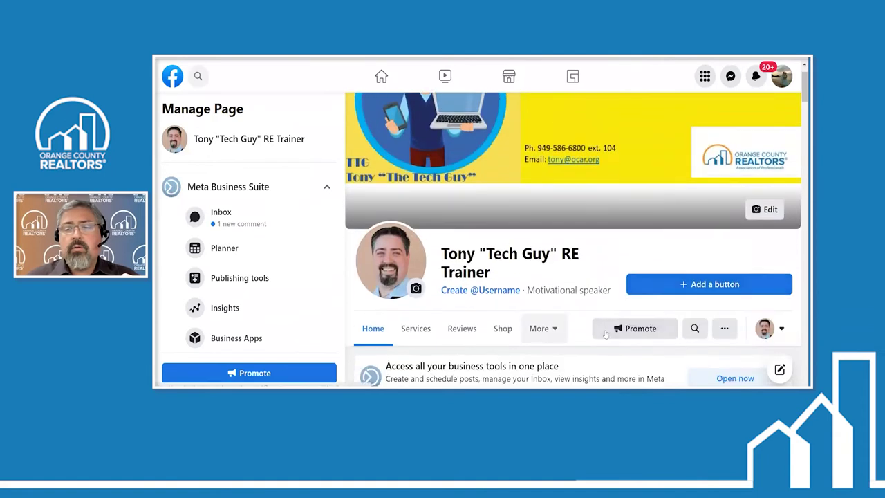
{"action": "scroll", "coordinate": [581, 296], "scroll_direction": "down", "scroll_amount": 2}
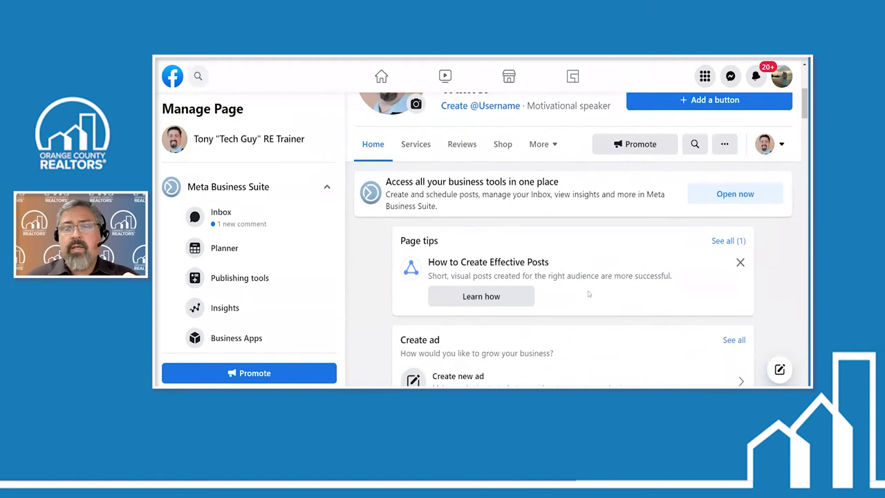
{"action": "scroll", "coordinate": [590, 294], "scroll_direction": "down", "scroll_amount": 10}
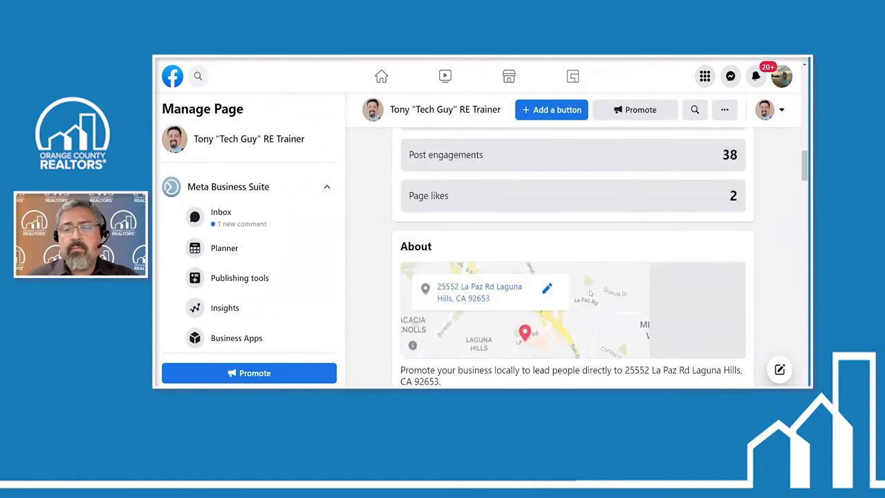
{"action": "scroll", "coordinate": [590, 293], "scroll_direction": "down", "scroll_amount": 8}
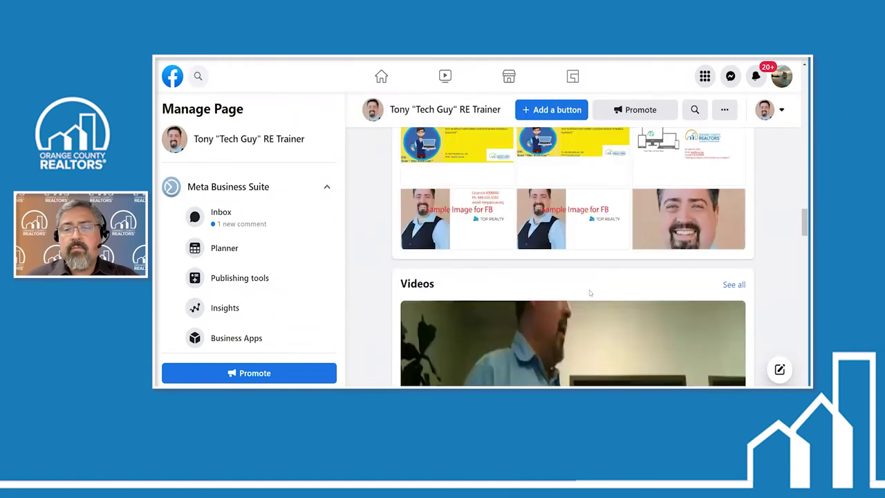
{"action": "scroll", "coordinate": [590, 293], "scroll_direction": "down", "scroll_amount": 3}
{"action": "scroll", "coordinate": [590, 294], "scroll_direction": "up", "scroll_amount": 6}
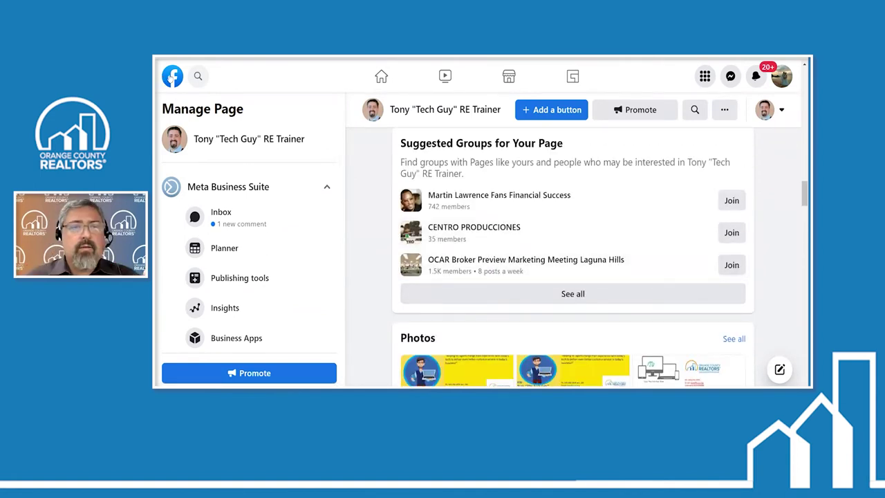
Go back to the home feed, reopen the trainer Page and scroll down it
{"action": "left_click", "coordinate": [171, 77]}
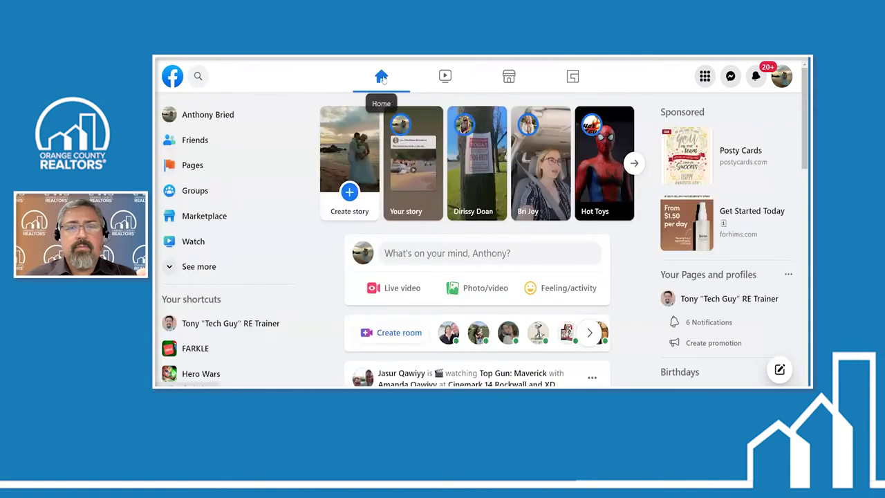
{"action": "left_click", "coordinate": [690, 300]}
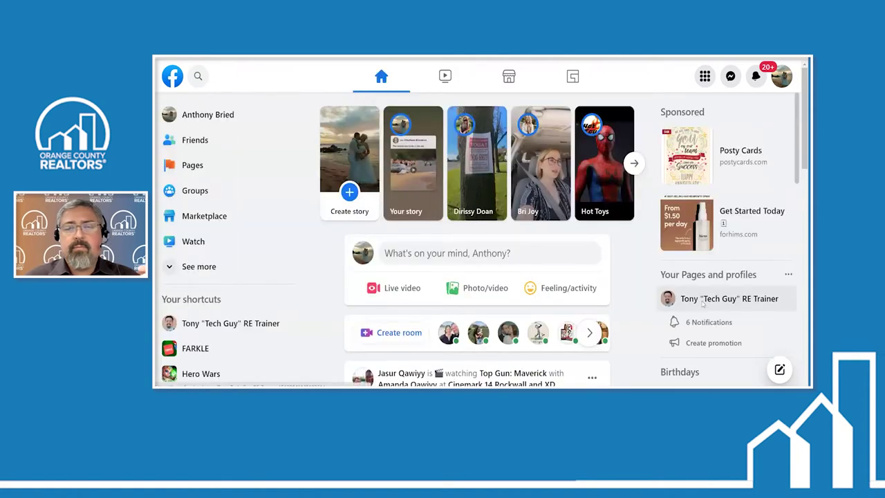
{"action": "scroll", "coordinate": [664, 304], "scroll_direction": "down", "scroll_amount": 3}
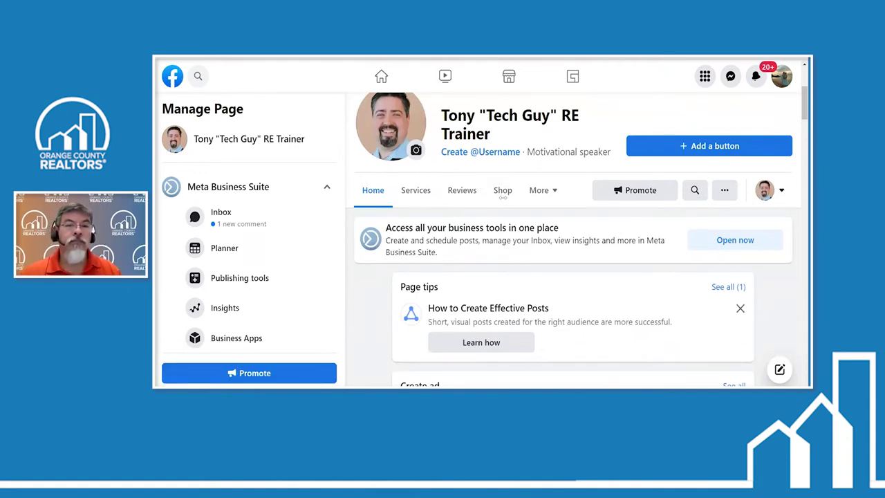
{"action": "scroll", "coordinate": [553, 291], "scroll_direction": "down", "scroll_amount": 5}
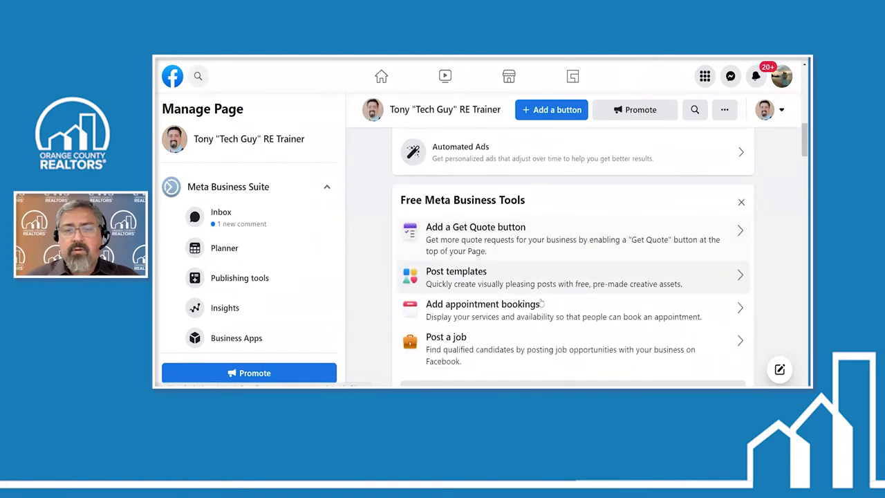
{"action": "scroll", "coordinate": [536, 308], "scroll_direction": "down", "scroll_amount": 10}
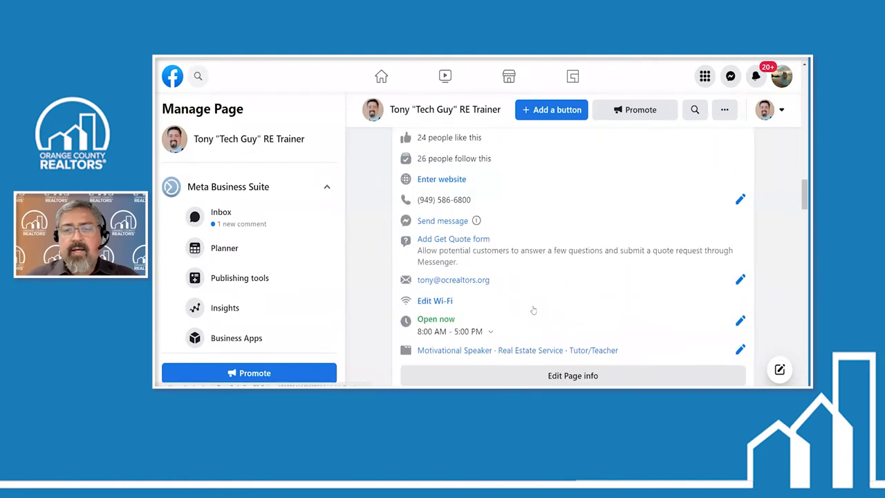
{"action": "scroll", "coordinate": [533, 311], "scroll_direction": "down", "scroll_amount": 1}
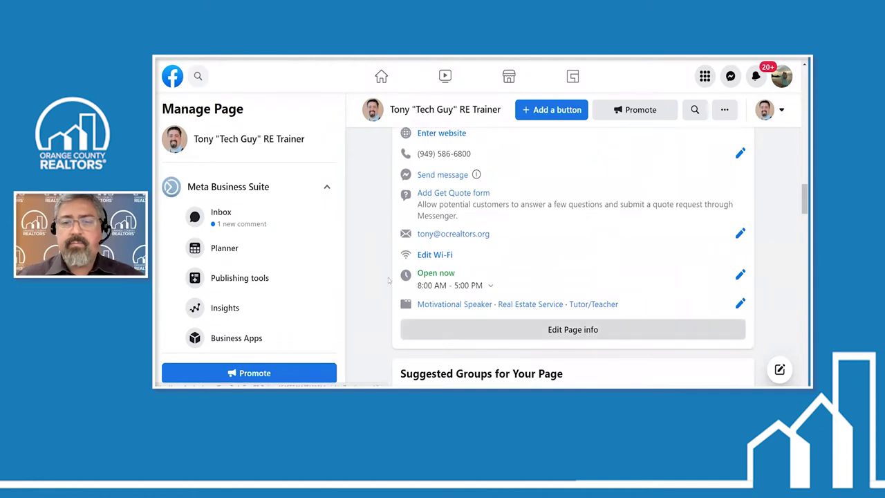
{"action": "key", "text": "ctrl+minus"}
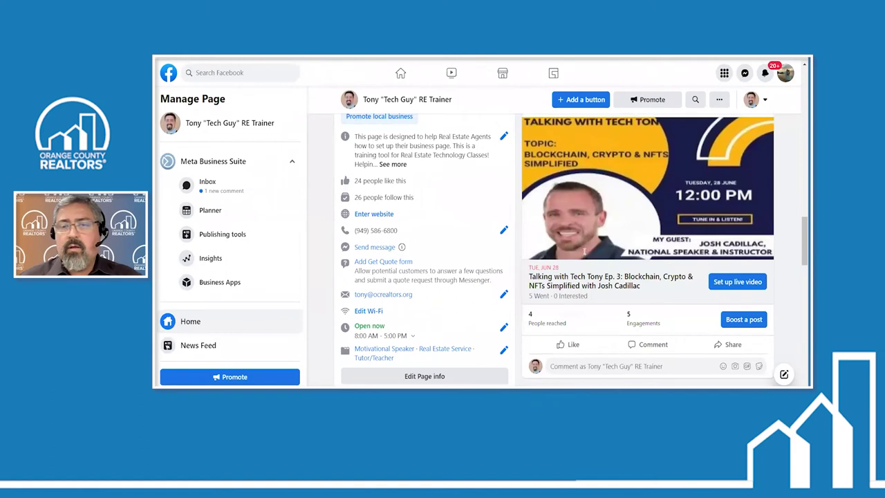
{"action": "scroll", "coordinate": [584, 255], "scroll_direction": "down", "scroll_amount": 10}
{"action": "scroll", "coordinate": [584, 256], "scroll_direction": "up", "scroll_amount": 3}
{"action": "scroll", "coordinate": [584, 256], "scroll_direction": "up", "scroll_amount": 10}
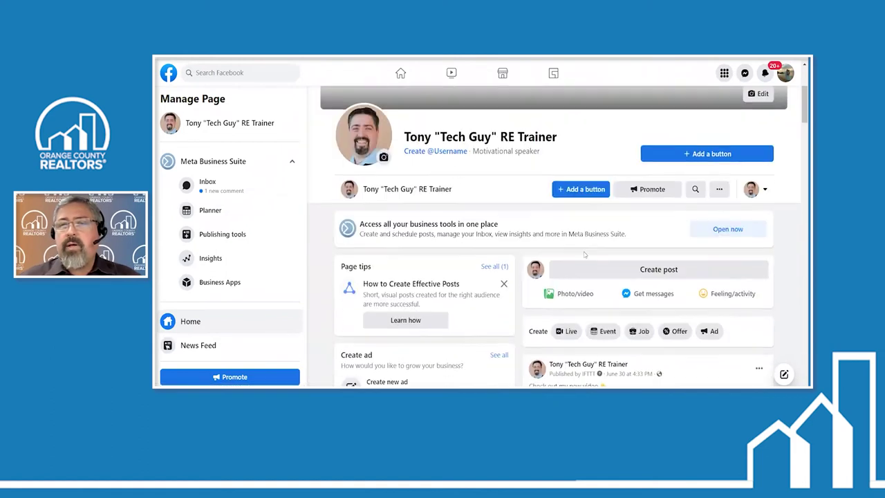
Write 'Jack & jill realty -' in a new Page post, then close and discard the draft unpublished
{"action": "left_click", "coordinate": [604, 280]}
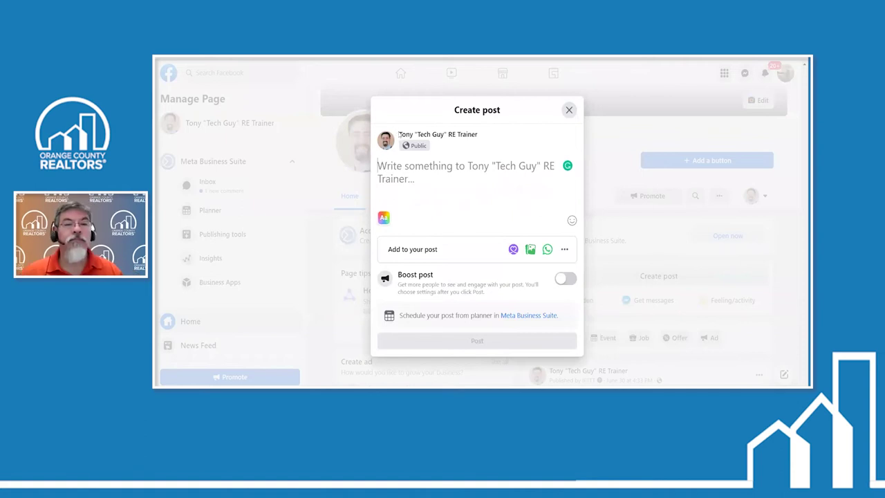
{"action": "left_click_drag", "start_coordinate": [399, 134], "coordinate": [477, 136]}
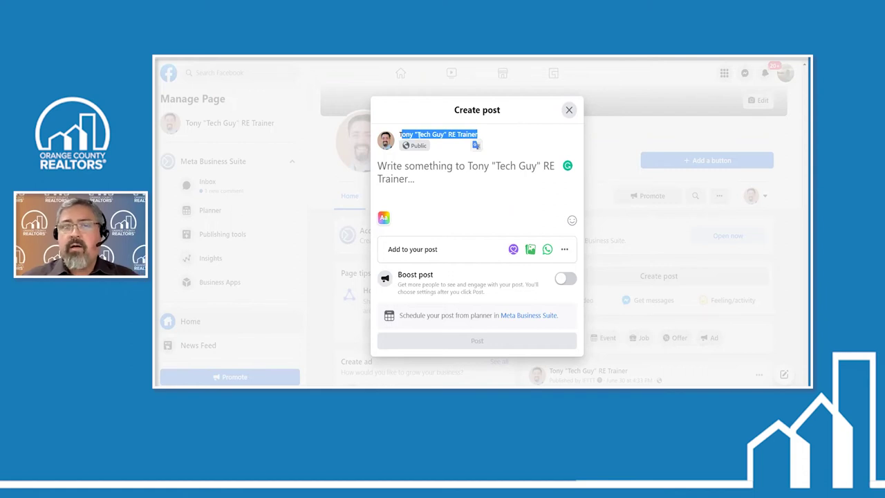
{"action": "left_click", "coordinate": [525, 205]}
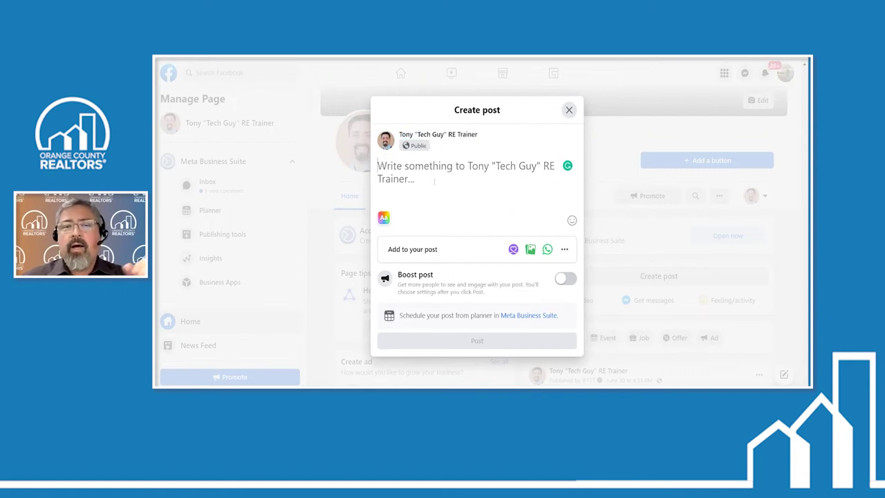
{"action": "type", "text": "Ja"}
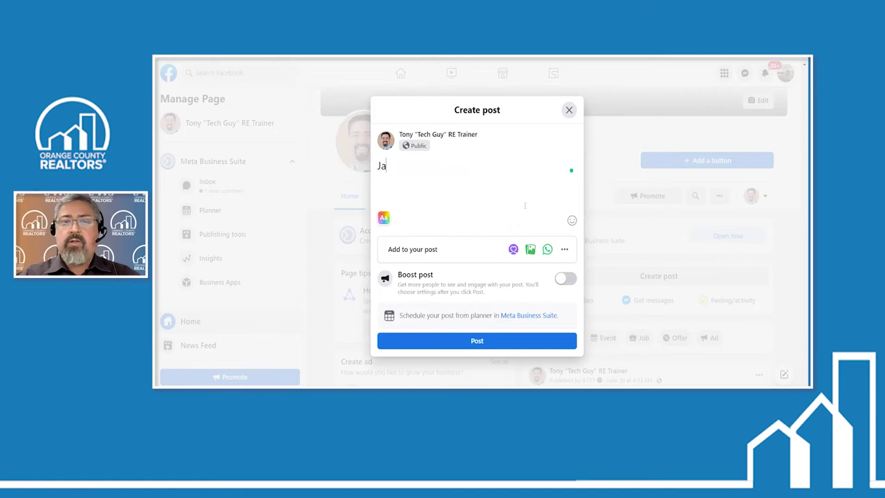
{"action": "type", "text": "ck & "}
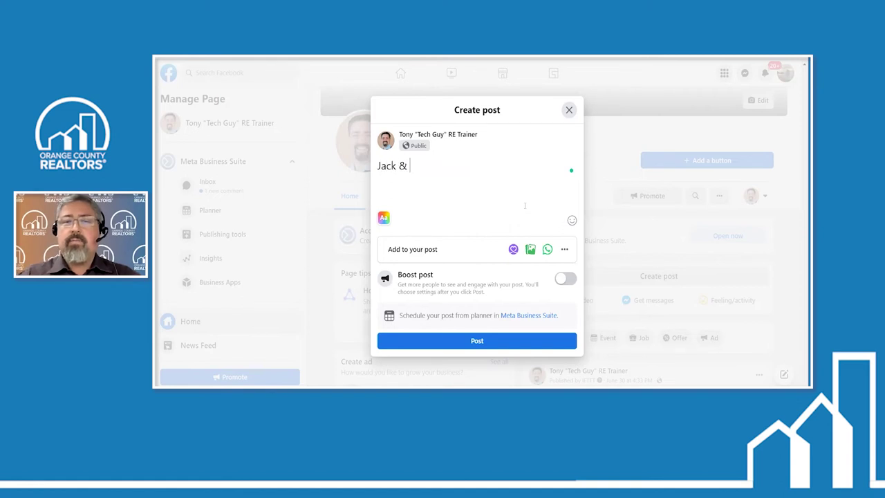
{"action": "type", "text": "jill realty -"}
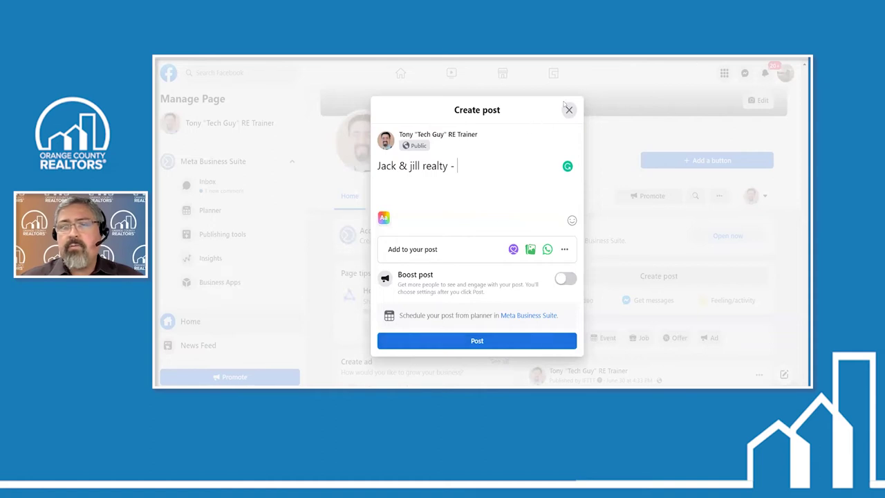
{"action": "left_click", "coordinate": [569, 110]}
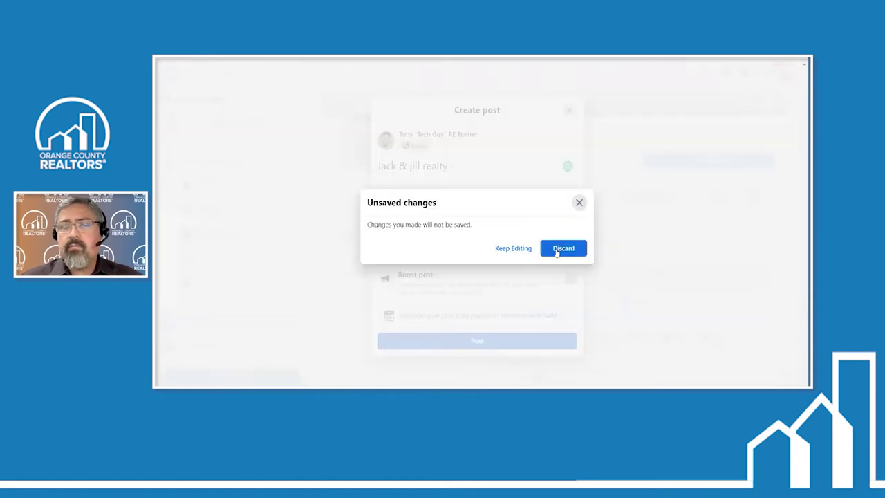
{"action": "left_click", "coordinate": [563, 248]}
Advance the recap slideshow past the Business Photo slide to the Page Settings slide
{"action": "scroll", "coordinate": [545, 177], "scroll_direction": "down", "scroll_amount": 5}
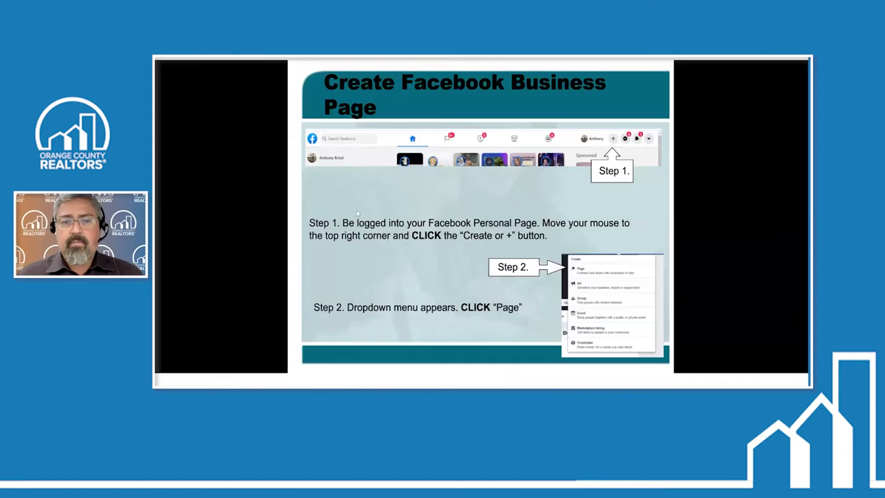
{"action": "key", "text": "Right"}
{"action": "key", "text": "Right"}
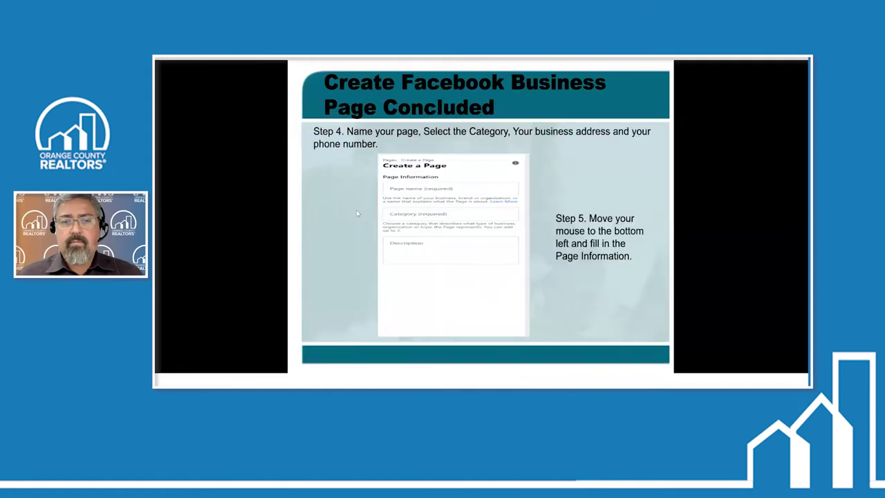
{"action": "key", "text": "Right"}
{"action": "key", "text": "Right"}
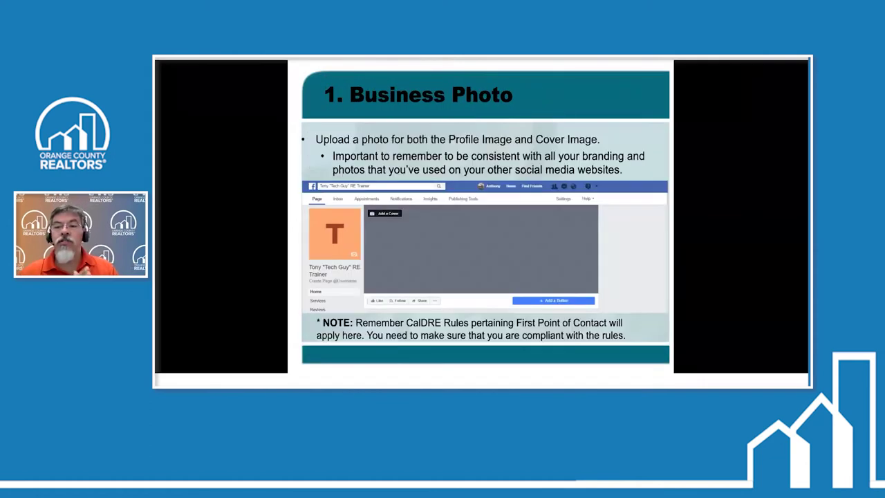
{"action": "key", "text": "Right"}
{"action": "key", "text": "Right"}
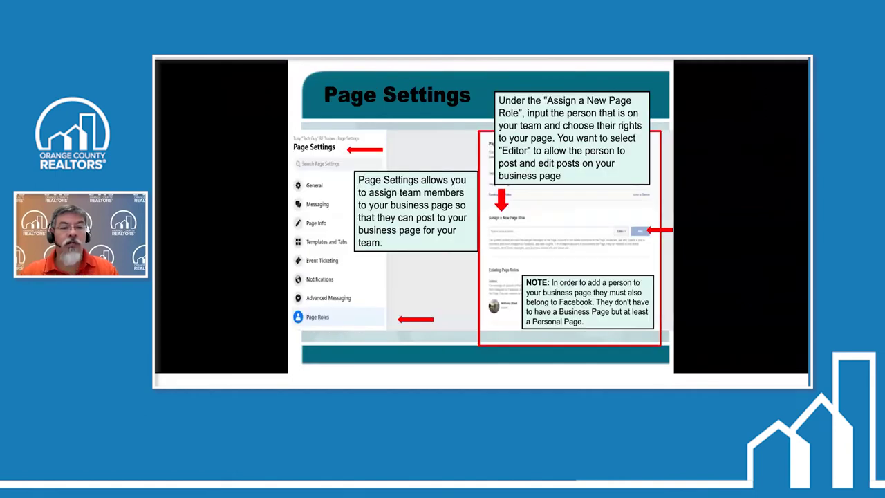
{"action": "key", "text": "Right"}
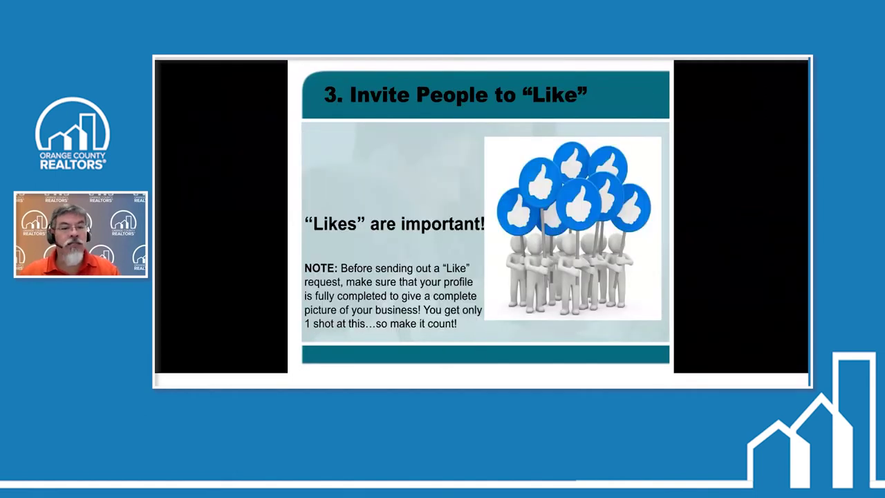
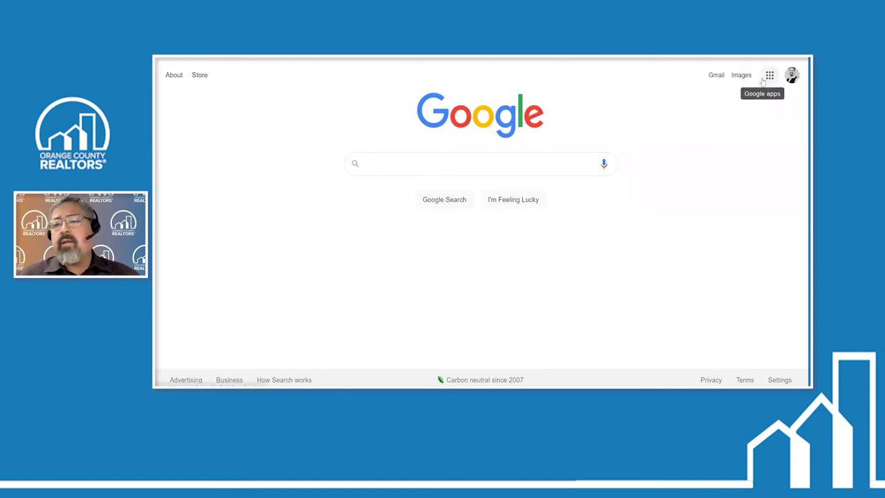
Open YouTube from the Google apps grid on the Google Search page
{"action": "left_click", "coordinate": [770, 78]}
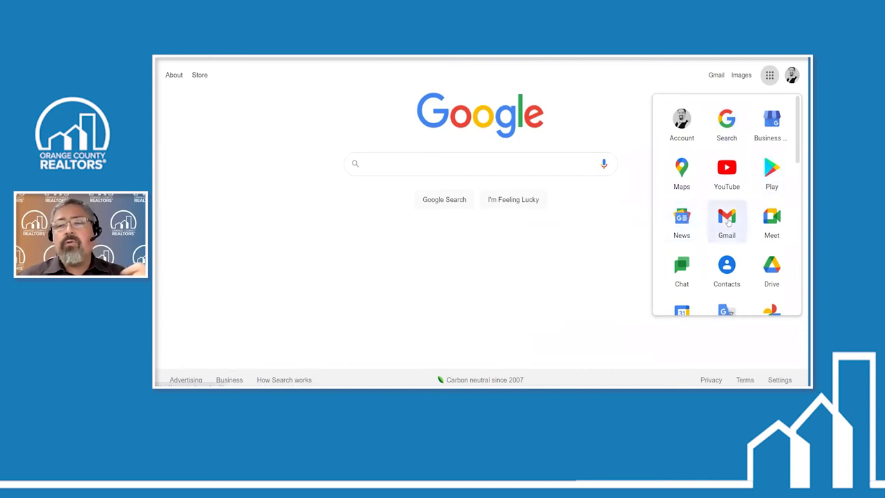
{"action": "scroll", "coordinate": [728, 221], "scroll_direction": "down", "scroll_amount": 1}
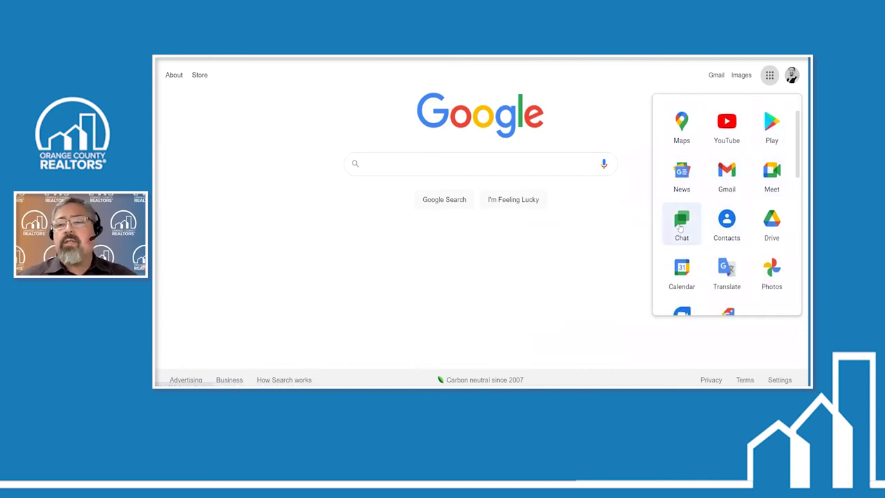
{"action": "scroll", "coordinate": [728, 221], "scroll_direction": "down", "scroll_amount": 1}
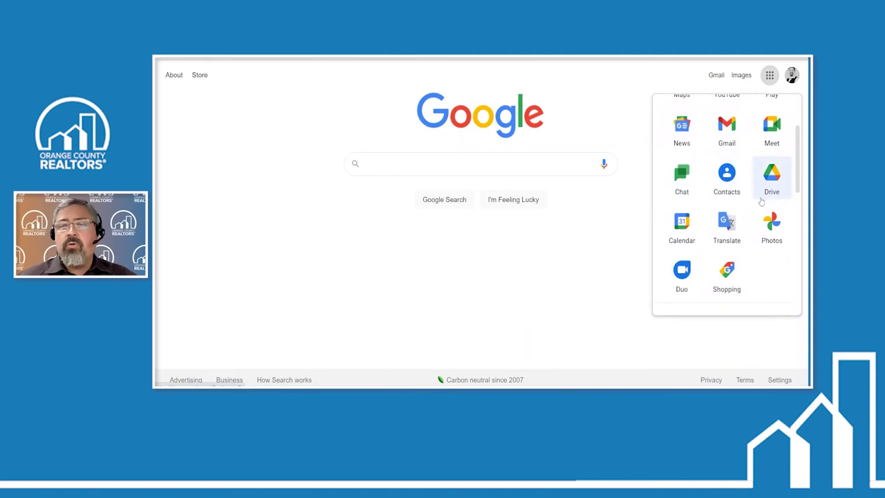
{"action": "scroll", "coordinate": [727, 222], "scroll_direction": "down", "scroll_amount": 4}
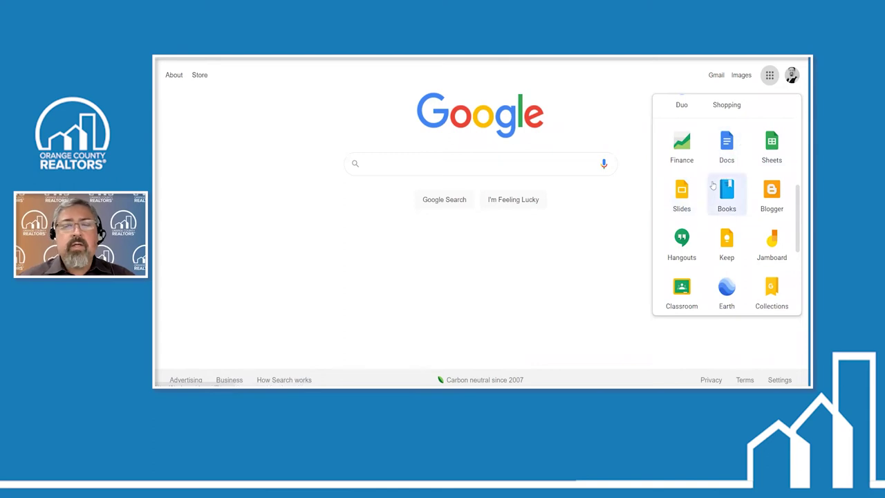
{"action": "scroll", "coordinate": [685, 188], "scroll_direction": "down", "scroll_amount": 5}
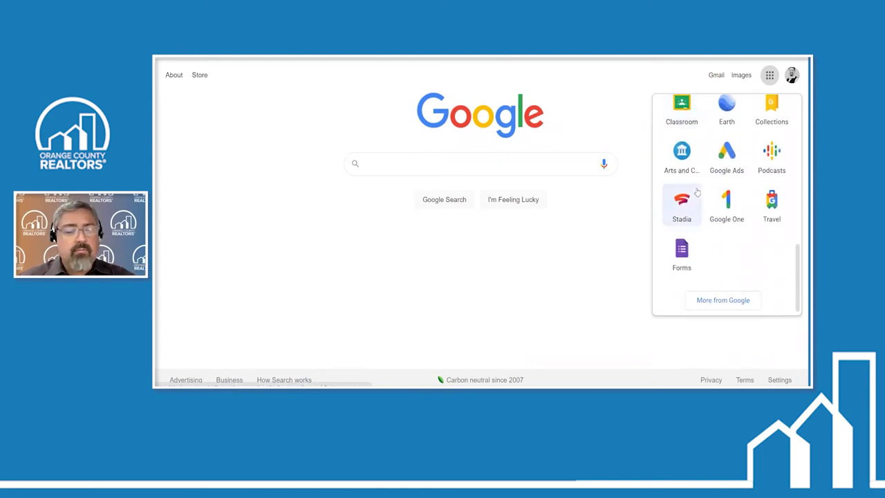
{"action": "scroll", "coordinate": [697, 193], "scroll_direction": "up", "scroll_amount": 6}
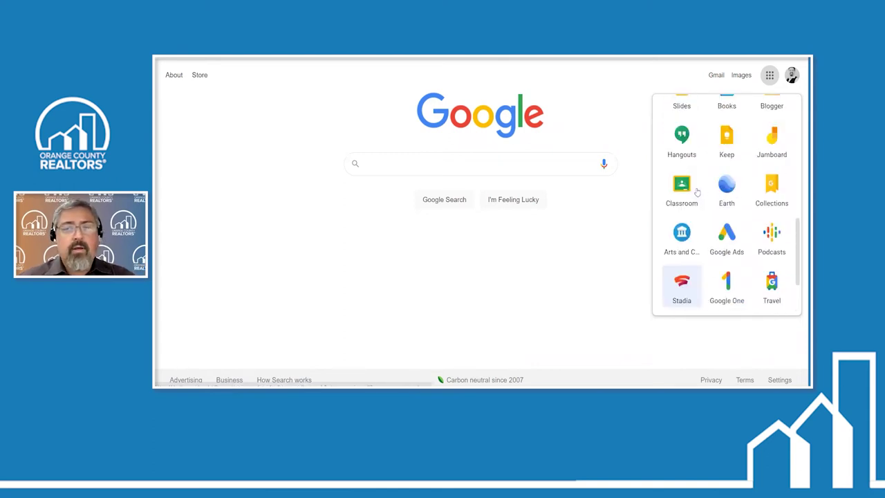
{"action": "scroll", "coordinate": [697, 192], "scroll_direction": "up", "scroll_amount": 2}
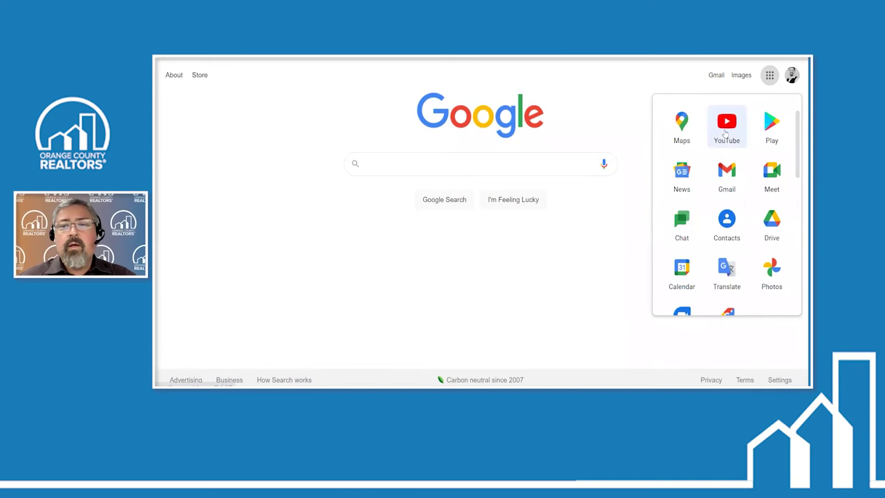
{"action": "left_click", "coordinate": [725, 131]}
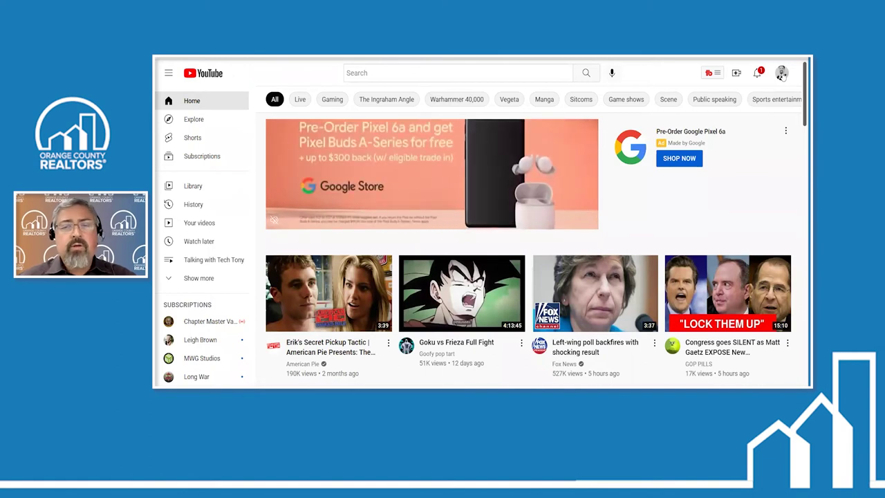
Go to Your channel from the avatar menu and open Customize Channel
{"action": "left_click", "coordinate": [782, 74]}
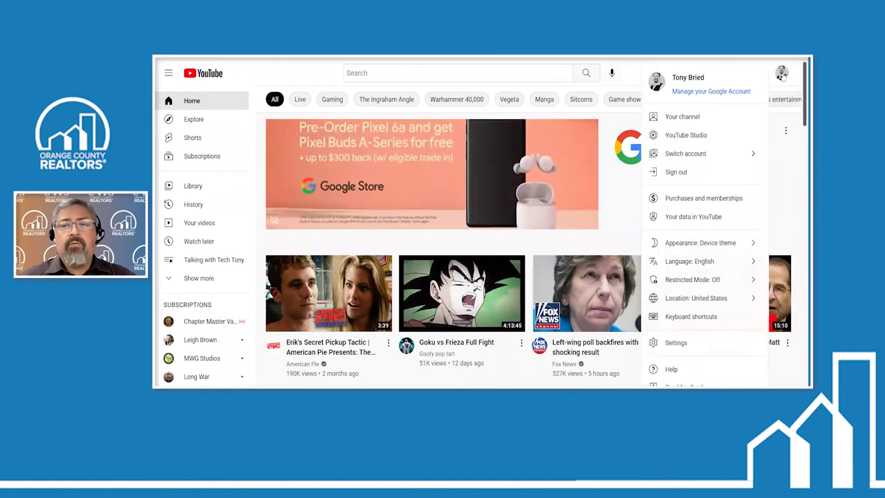
{"action": "left_click", "coordinate": [674, 117]}
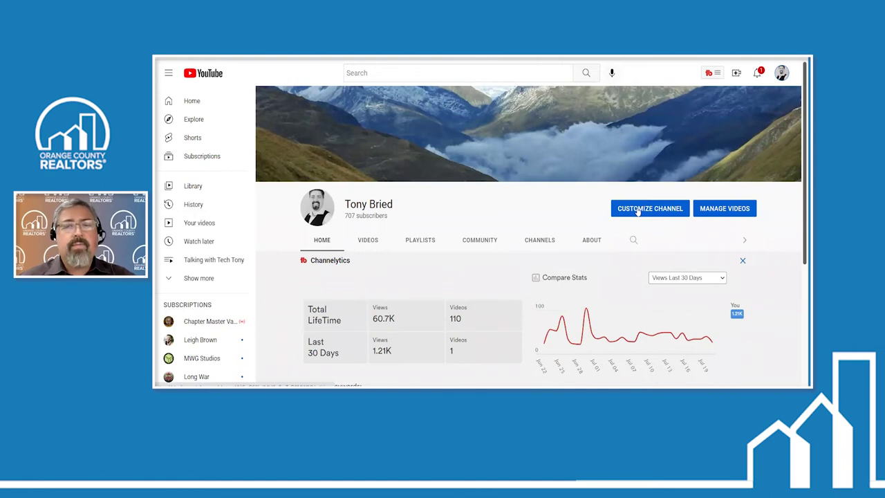
{"action": "left_click", "coordinate": [638, 211]}
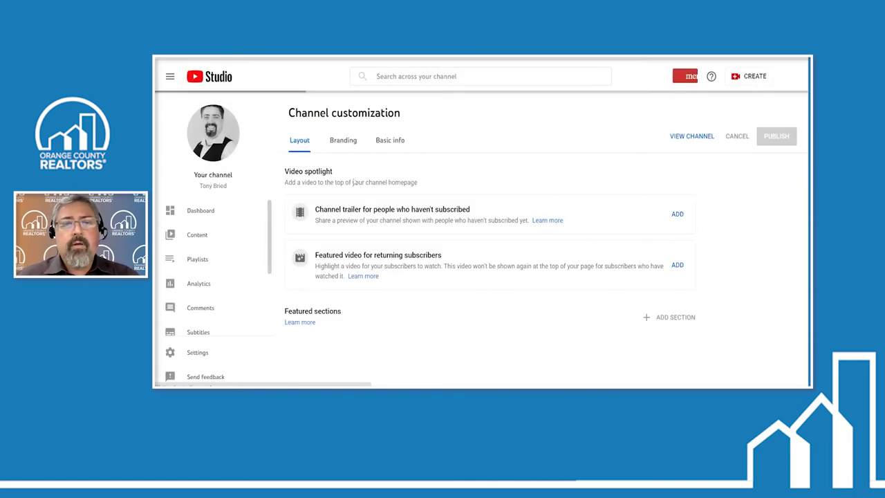
Switch Channel customization from the Layout tab to the Branding tab
{"action": "scroll", "coordinate": [373, 220], "scroll_direction": "down", "scroll_amount": 2}
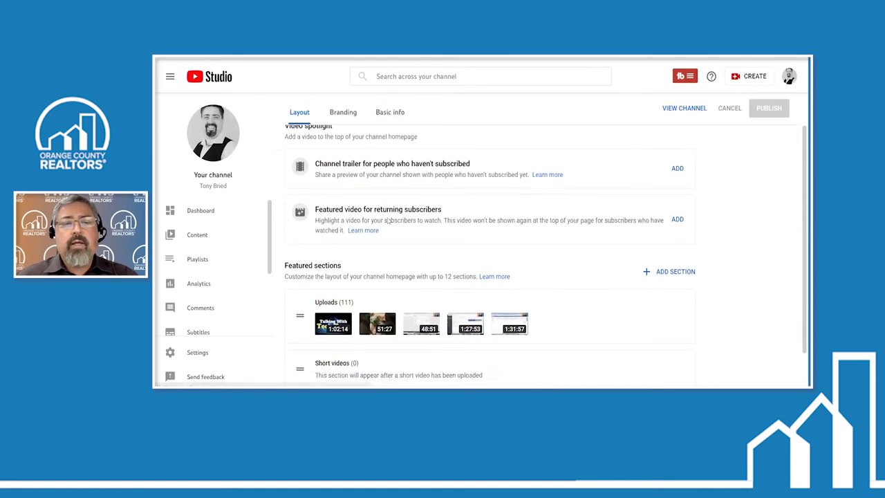
{"action": "scroll", "coordinate": [391, 222], "scroll_direction": "up", "scroll_amount": 3}
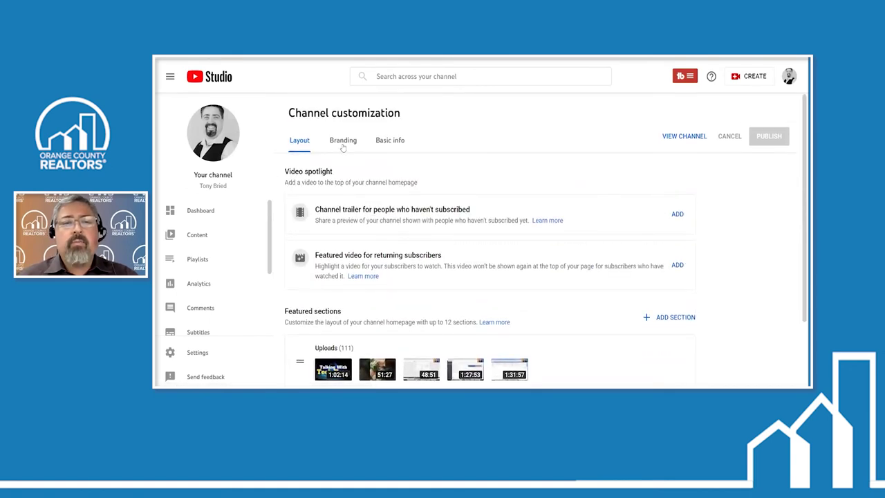
{"action": "left_click", "coordinate": [343, 141]}
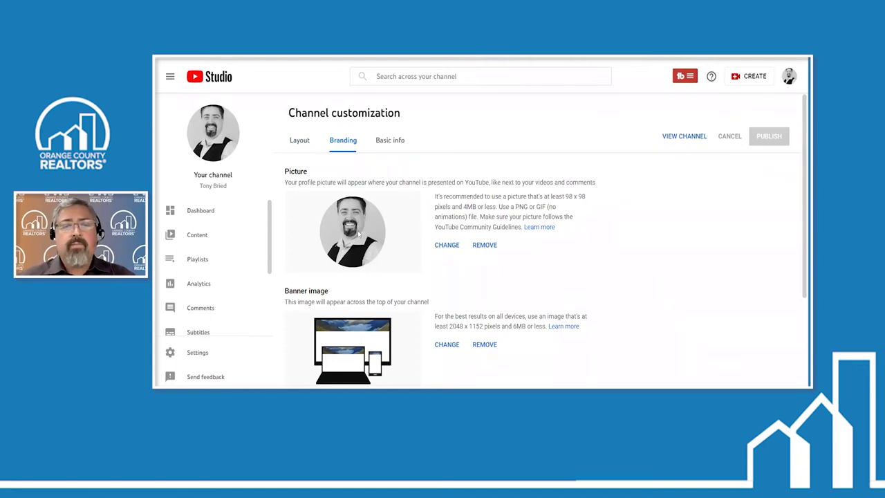
Highlight the 2048 x 1152 banner size and start changing the banner image
{"action": "scroll", "coordinate": [357, 231], "scroll_direction": "down", "scroll_amount": 2}
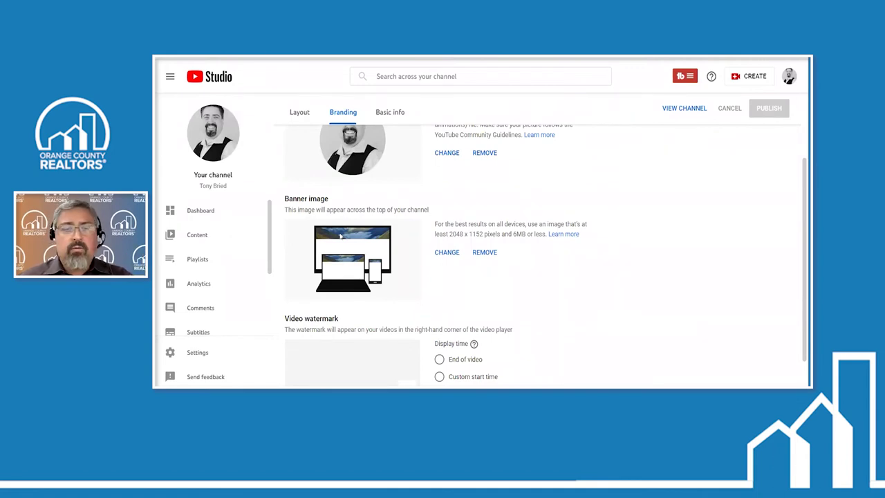
{"action": "scroll", "coordinate": [340, 236], "scroll_direction": "up", "scroll_amount": 3}
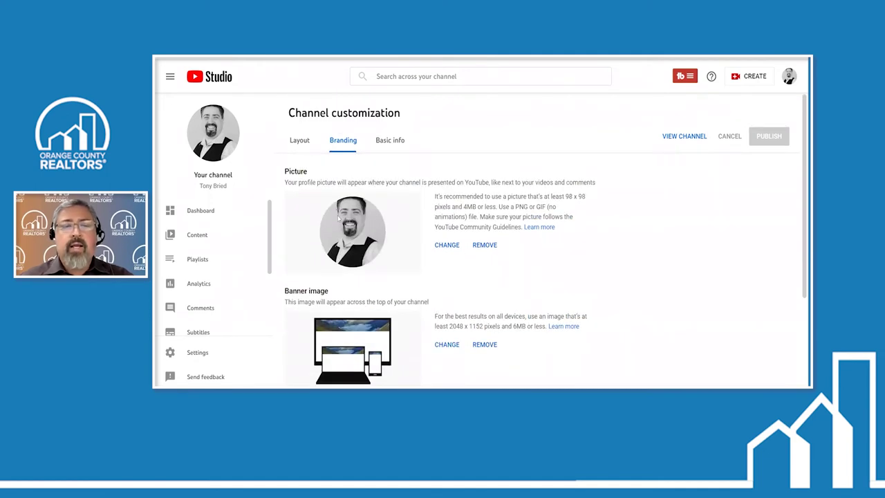
{"action": "scroll", "coordinate": [337, 218], "scroll_direction": "down", "scroll_amount": 1}
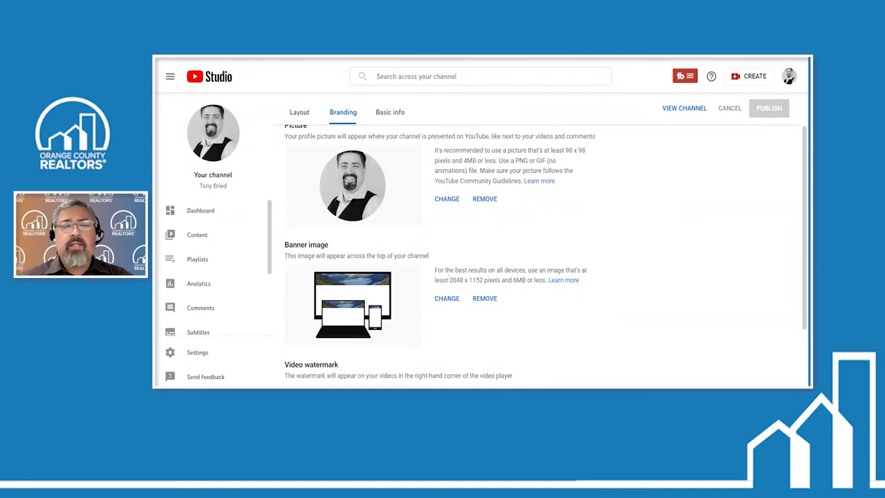
{"action": "left_click_drag", "start_coordinate": [449, 280], "coordinate": [485, 280]}
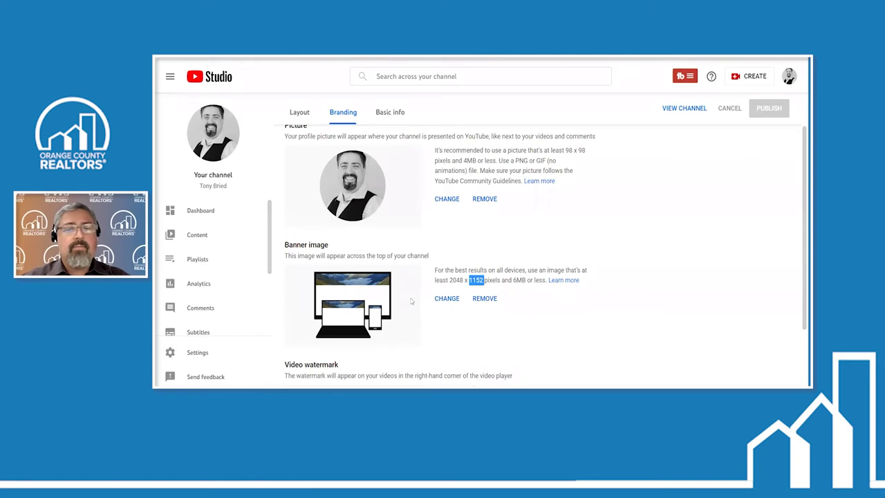
{"action": "left_click", "coordinate": [458, 298]}
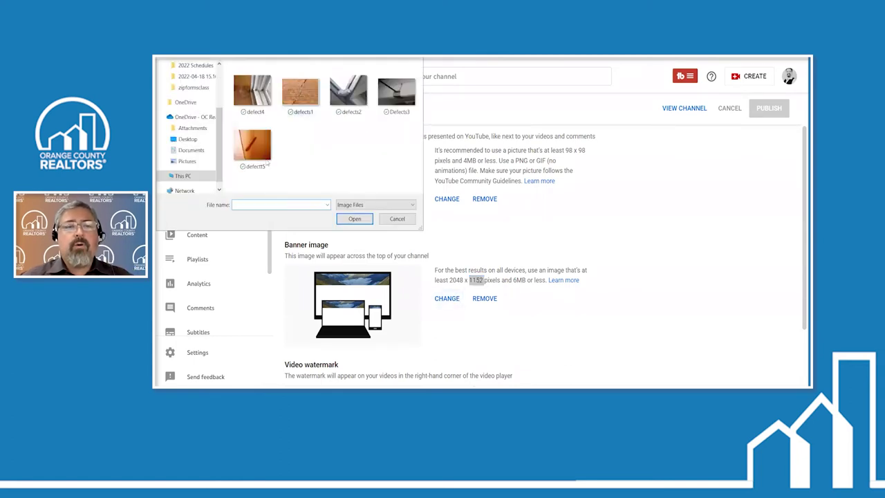
Cancel the banner file picker and review the Branding picture and banner sections
{"action": "left_click", "coordinate": [397, 219]}
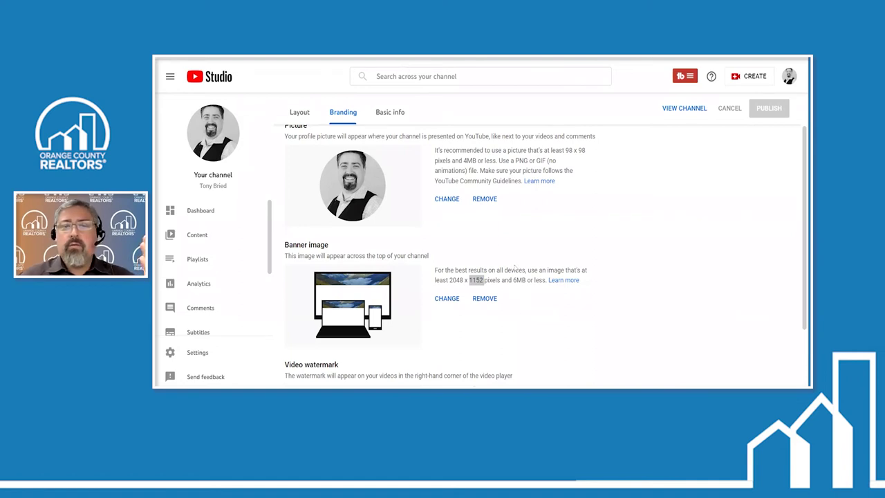
{"action": "scroll", "coordinate": [588, 290], "scroll_direction": "down", "scroll_amount": 1}
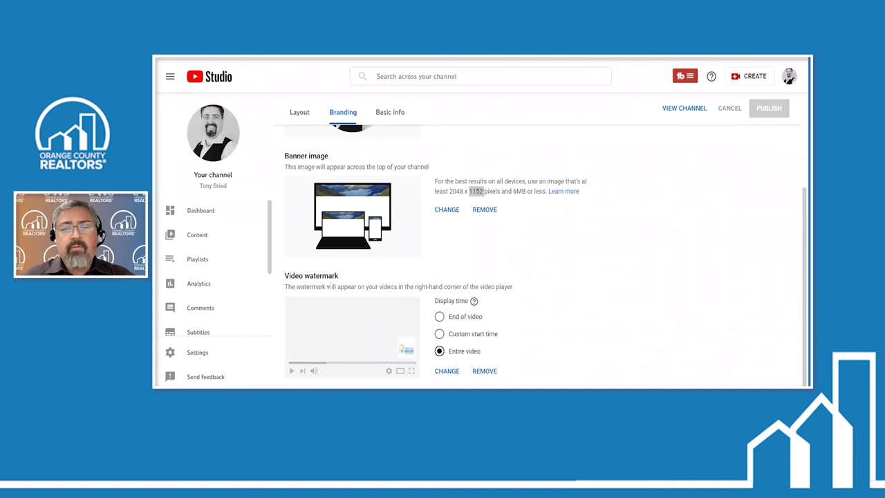
Set the watermark display time to Entire video and open the watermark image picker
{"action": "mouse_move", "coordinate": [474, 303]}
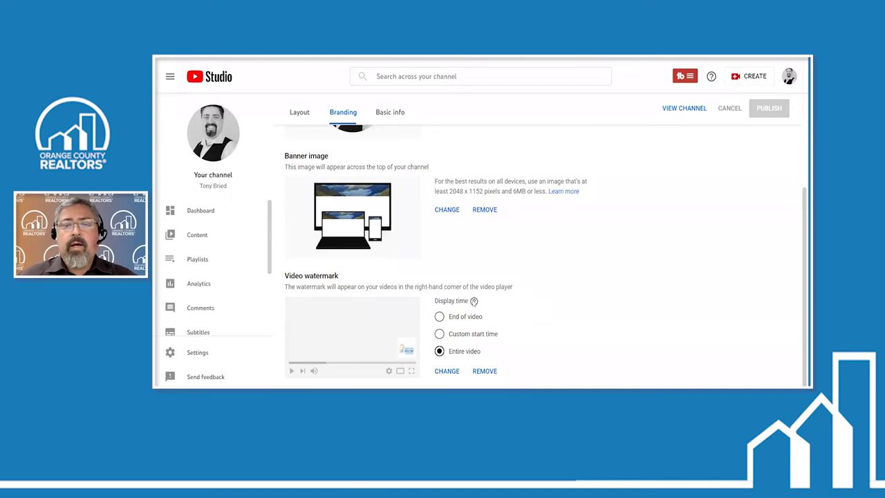
{"action": "key", "text": "Up"}
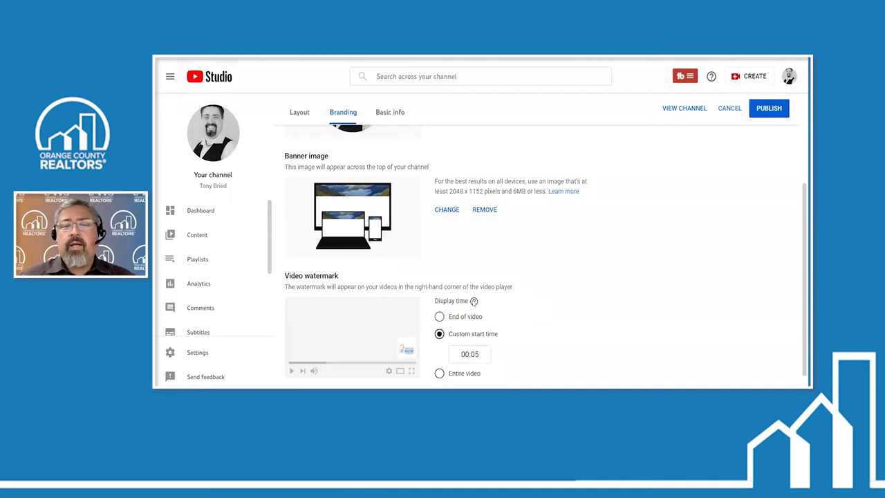
{"action": "key", "text": "Up"}
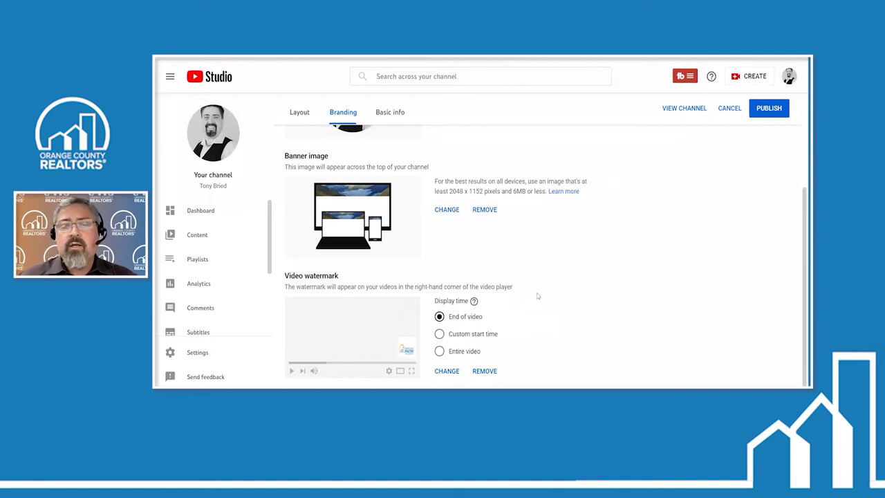
{"action": "key", "text": "Up"}
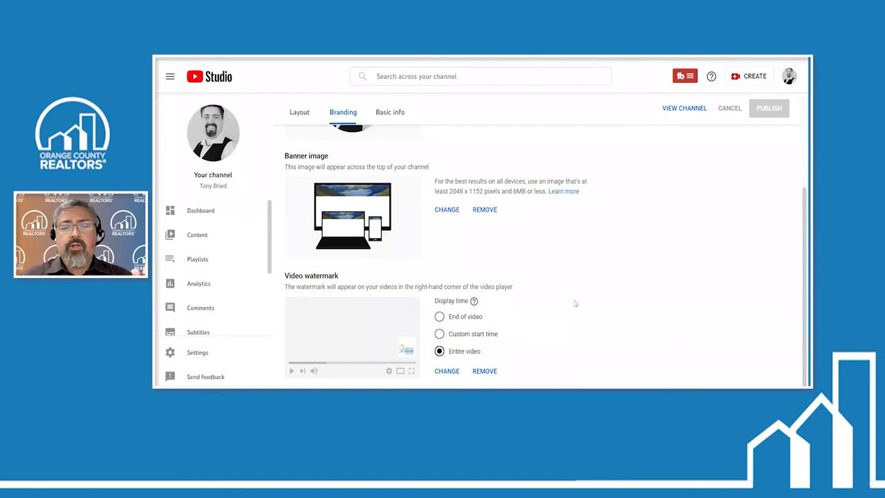
{"action": "left_click", "coordinate": [446, 370]}
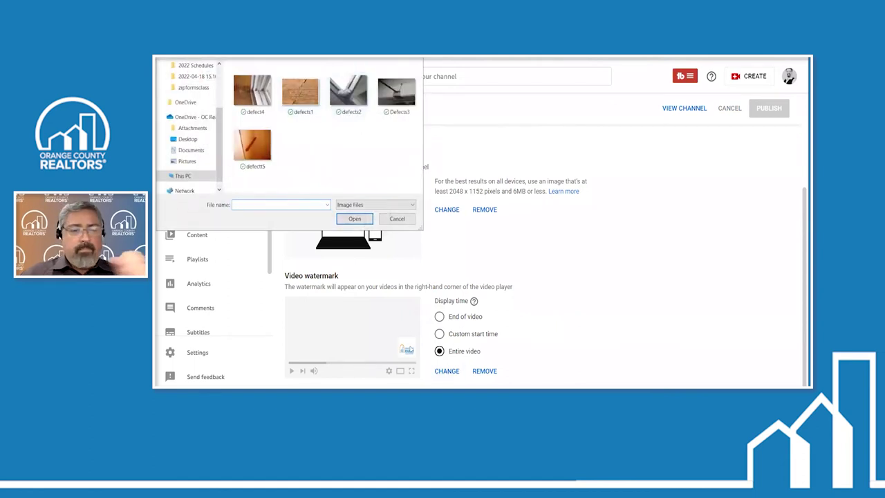
Cancel the watermark image picker and go to the Basic info tab
{"action": "left_click", "coordinate": [397, 218]}
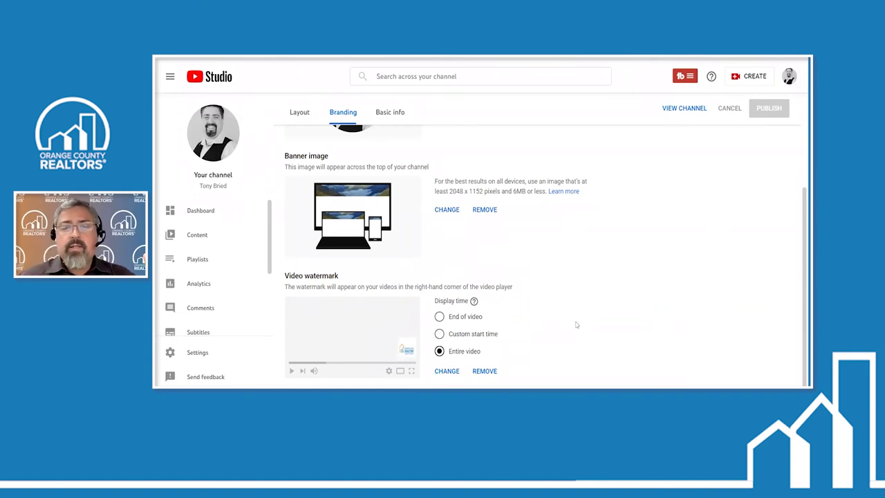
{"action": "scroll", "coordinate": [576, 324], "scroll_direction": "up", "scroll_amount": 5}
{"action": "left_click", "coordinate": [394, 143]}
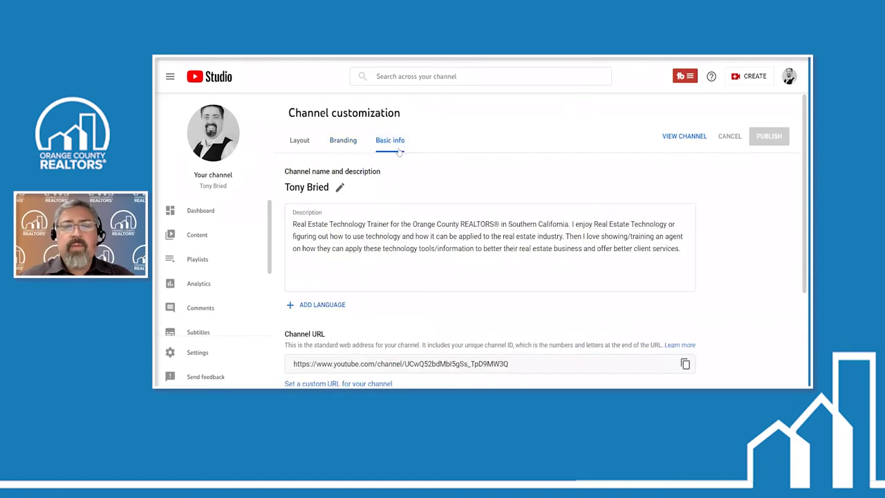
Select the full 376-character channel description in the Description field
{"action": "scroll", "coordinate": [353, 212], "scroll_direction": "down", "scroll_amount": 1}
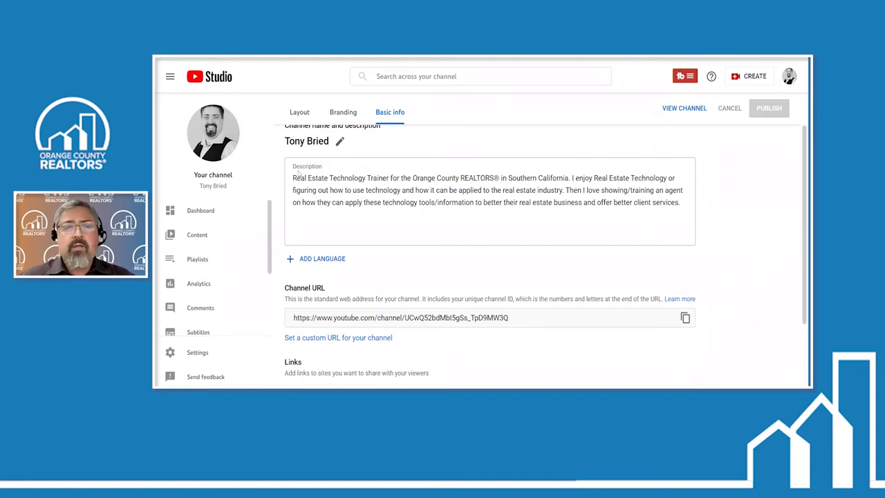
{"action": "left_click_drag", "start_coordinate": [292, 178], "coordinate": [681, 203]}
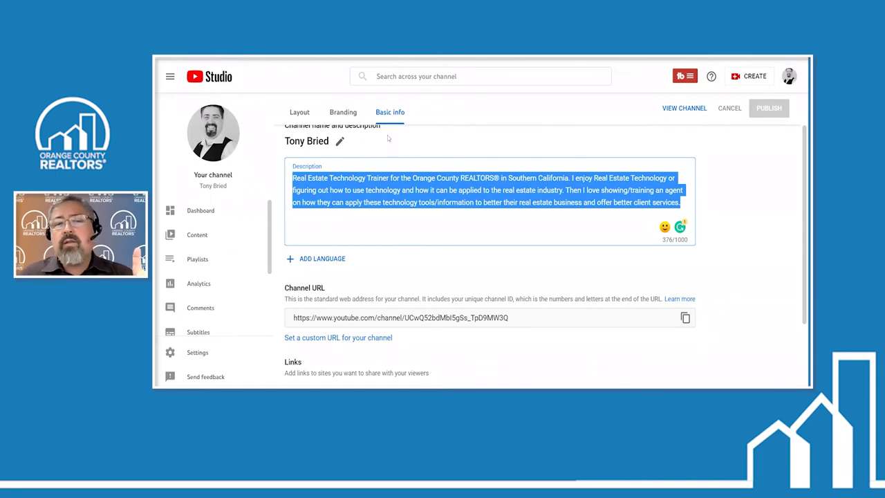
{"action": "scroll", "coordinate": [376, 277], "scroll_direction": "down", "scroll_amount": 1}
Select the channel URL, then open the Channel section of Studio Settings
{"action": "scroll", "coordinate": [376, 276], "scroll_direction": "down", "scroll_amount": 3}
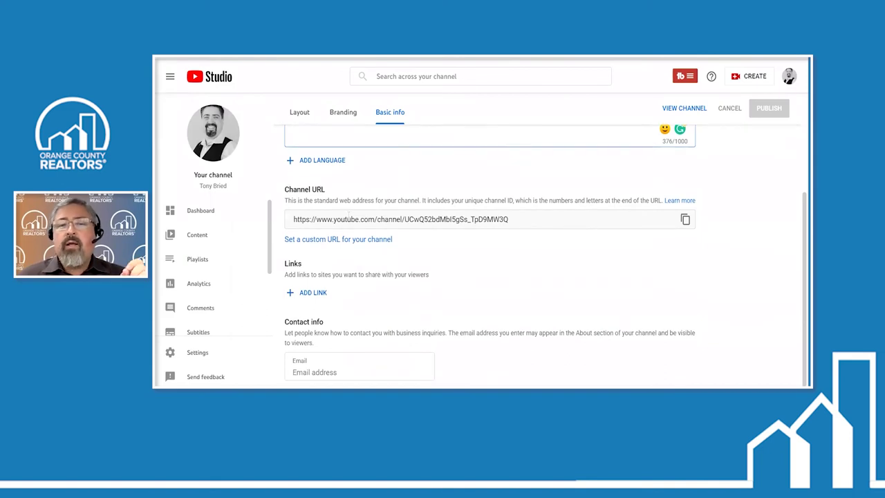
{"action": "left_click", "coordinate": [431, 219]}
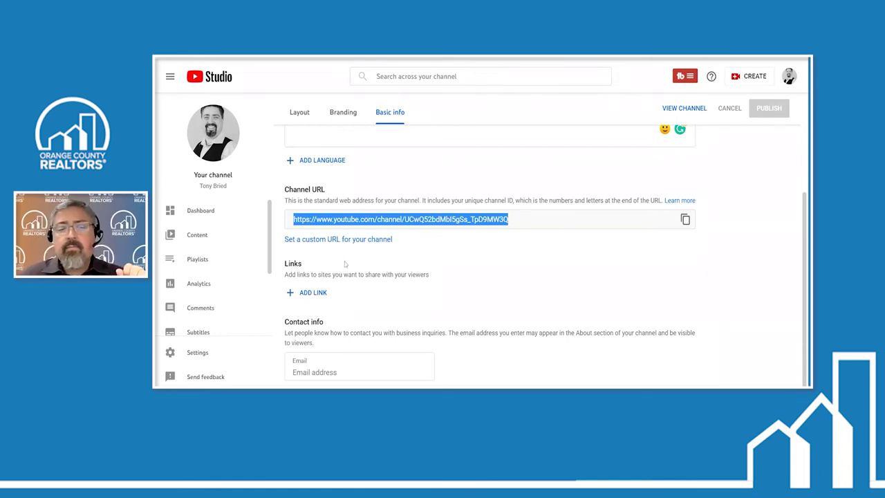
{"action": "scroll", "coordinate": [385, 288], "scroll_direction": "up", "scroll_amount": 3}
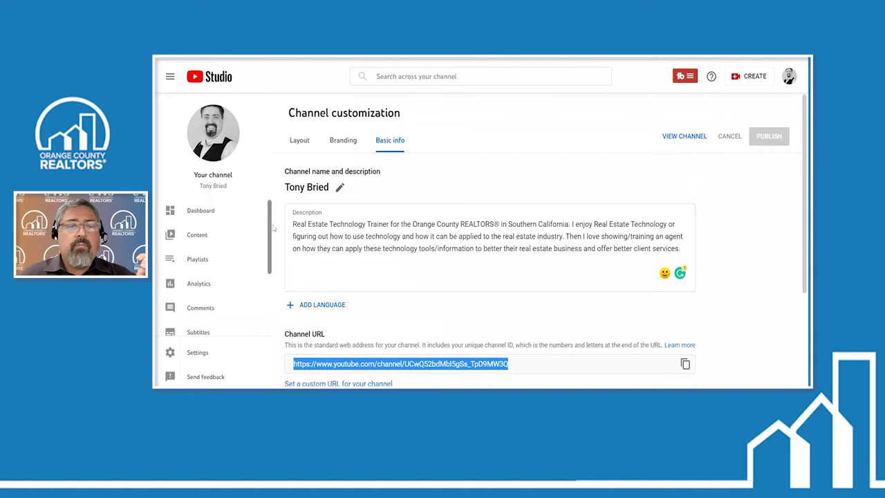
{"action": "left_click", "coordinate": [195, 356]}
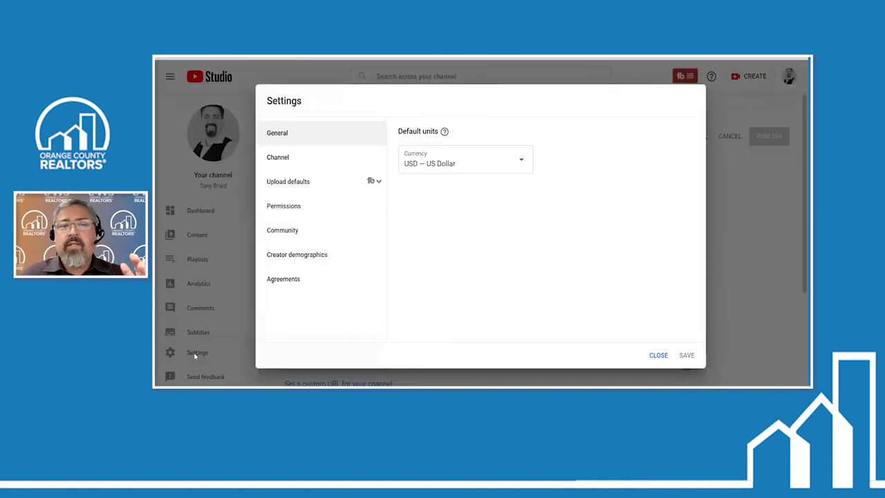
{"action": "left_click", "coordinate": [282, 159]}
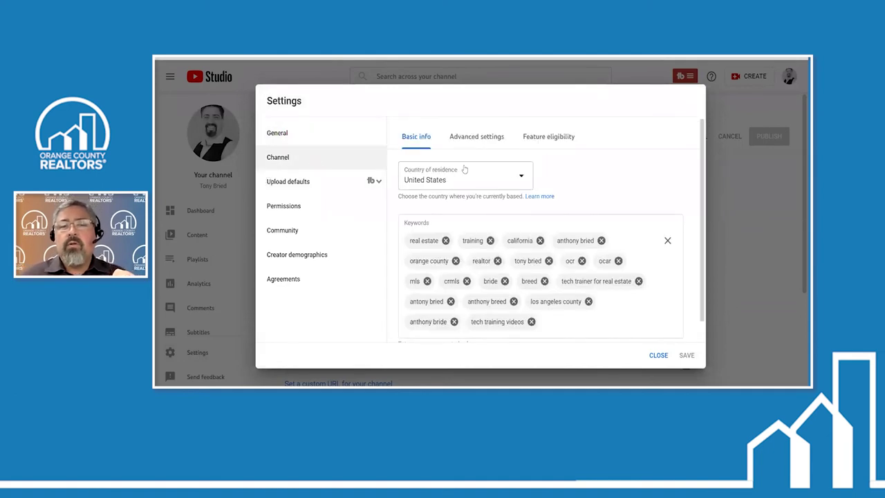
Enter channel keywords like real estate, training, california, orange county, then view Advanced settings
{"action": "scroll", "coordinate": [503, 225], "scroll_direction": "down", "scroll_amount": 1}
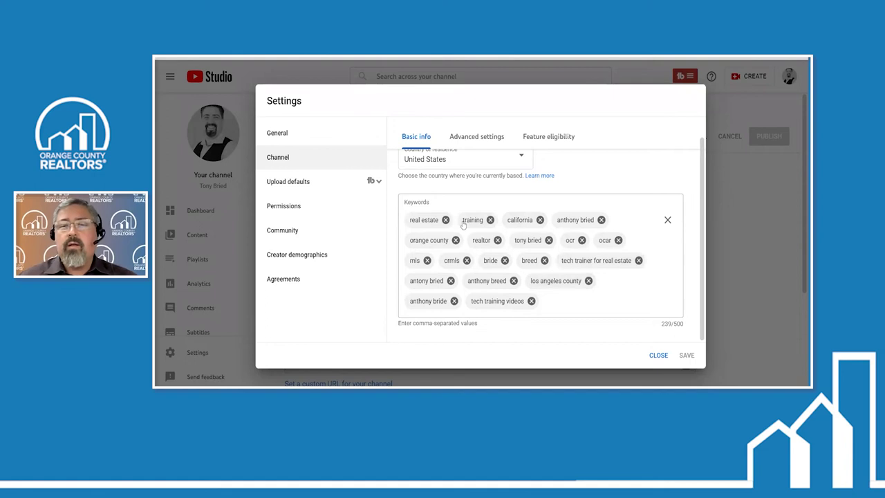
{"action": "left_click", "coordinate": [462, 220]}
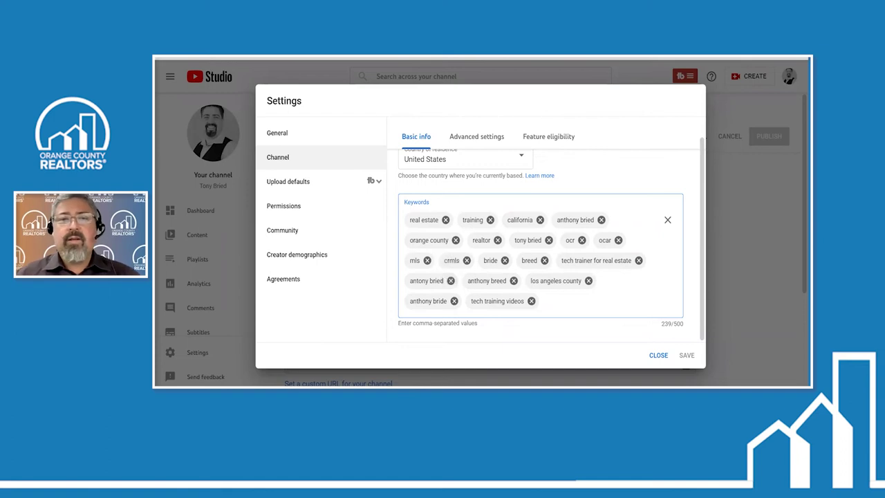
{"action": "left_click", "coordinate": [351, 175]}
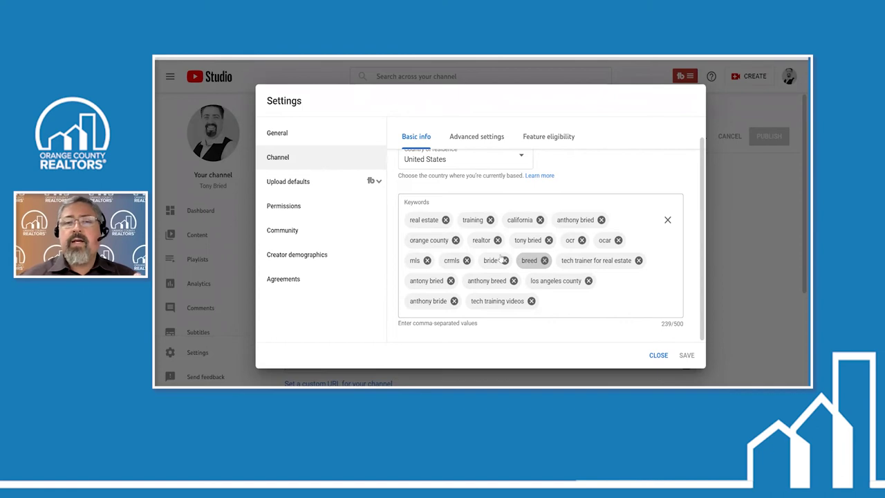
{"action": "scroll", "coordinate": [499, 265], "scroll_direction": "up", "scroll_amount": 1}
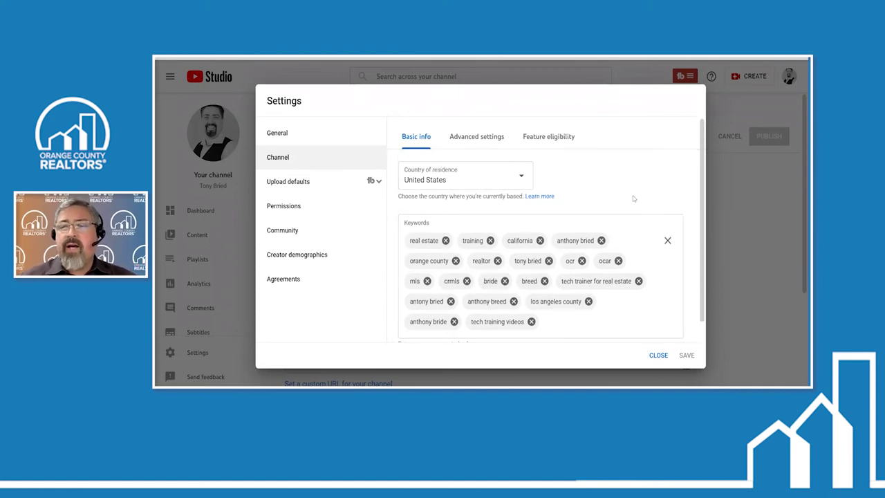
{"action": "left_click", "coordinate": [480, 140]}
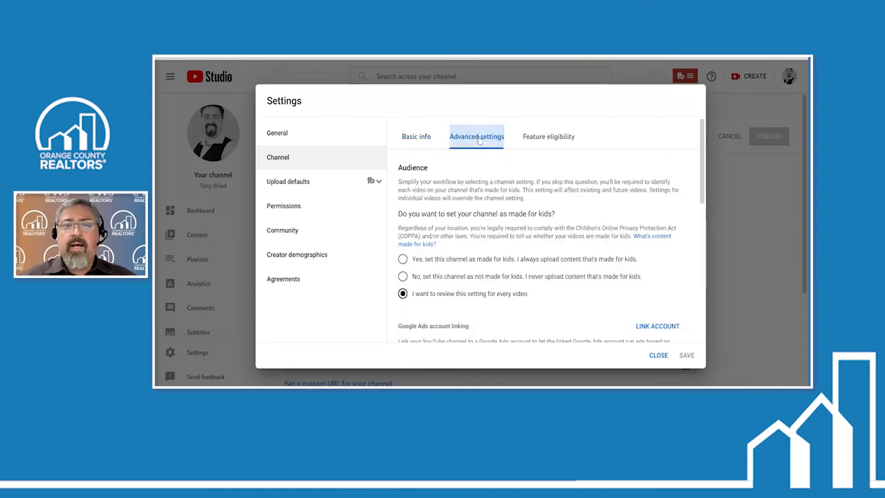
Review the channel's Advanced settings from Audience down to Other settings, then go to Upload defaults
{"action": "scroll", "coordinate": [470, 241], "scroll_direction": "down", "scroll_amount": 2}
{"action": "scroll", "coordinate": [443, 222], "scroll_direction": "up", "scroll_amount": 2}
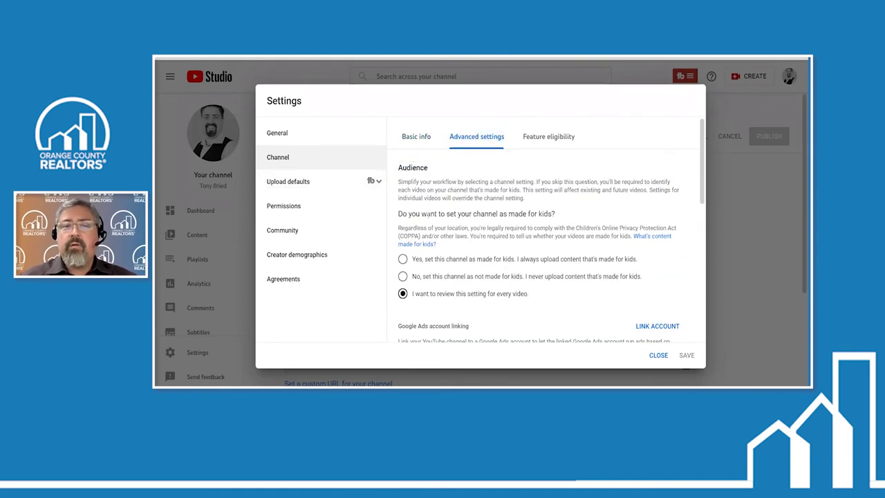
{"action": "scroll", "coordinate": [430, 218], "scroll_direction": "down", "scroll_amount": 1}
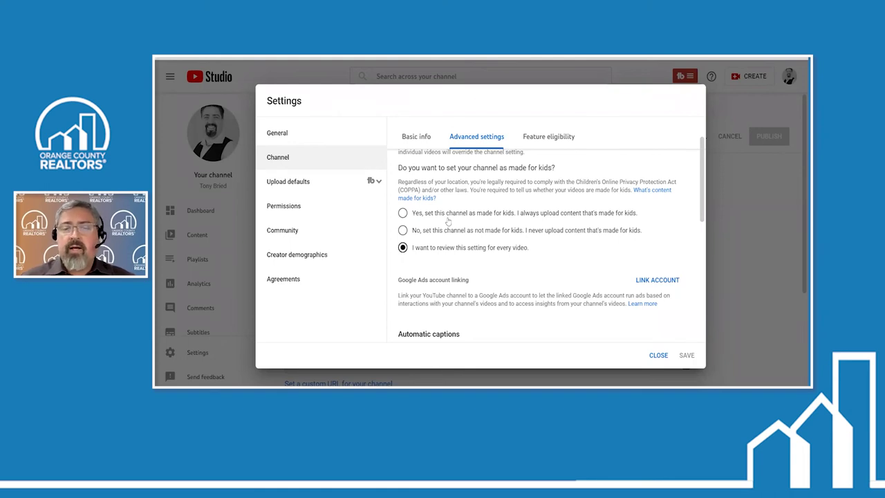
{"action": "scroll", "coordinate": [448, 220], "scroll_direction": "down", "scroll_amount": 2}
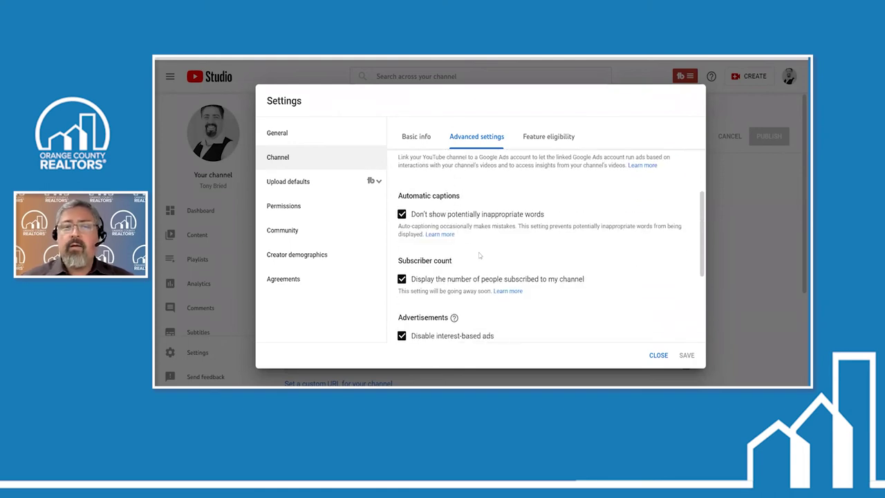
{"action": "scroll", "coordinate": [479, 255], "scroll_direction": "down", "scroll_amount": 1}
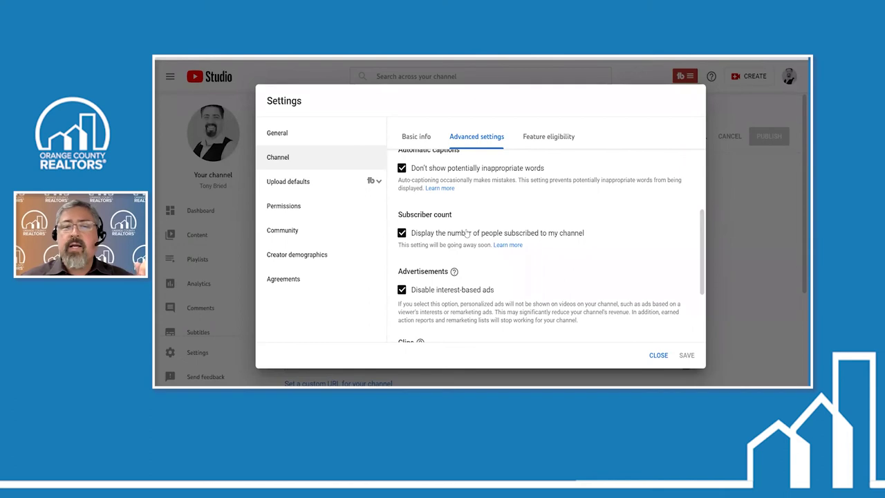
{"action": "scroll", "coordinate": [468, 233], "scroll_direction": "up", "scroll_amount": 1}
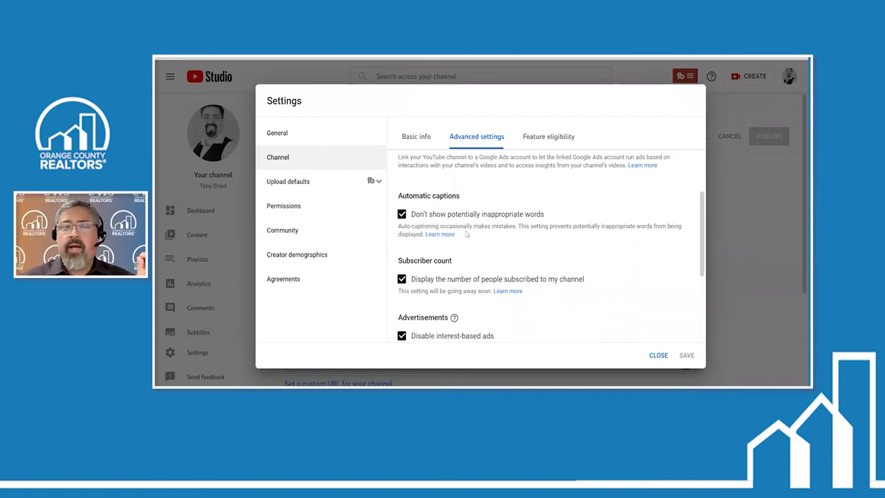
{"action": "scroll", "coordinate": [466, 234], "scroll_direction": "down", "scroll_amount": 3}
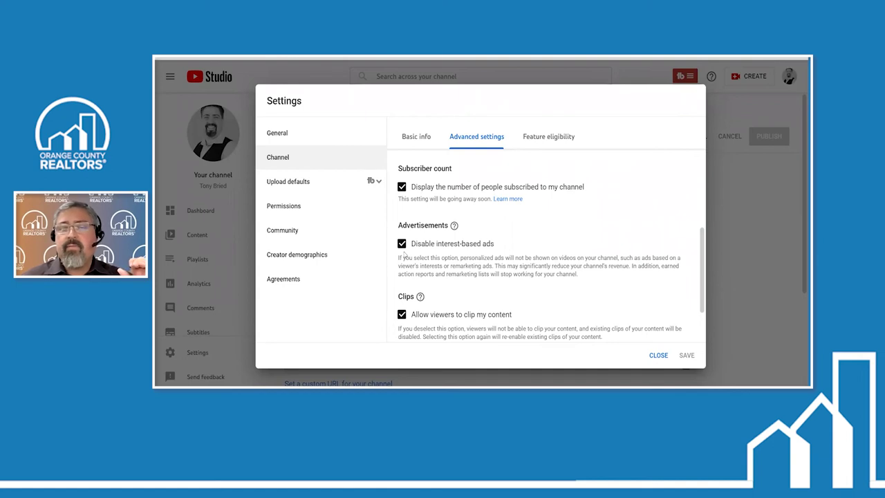
{"action": "scroll", "coordinate": [404, 254], "scroll_direction": "down", "scroll_amount": 2}
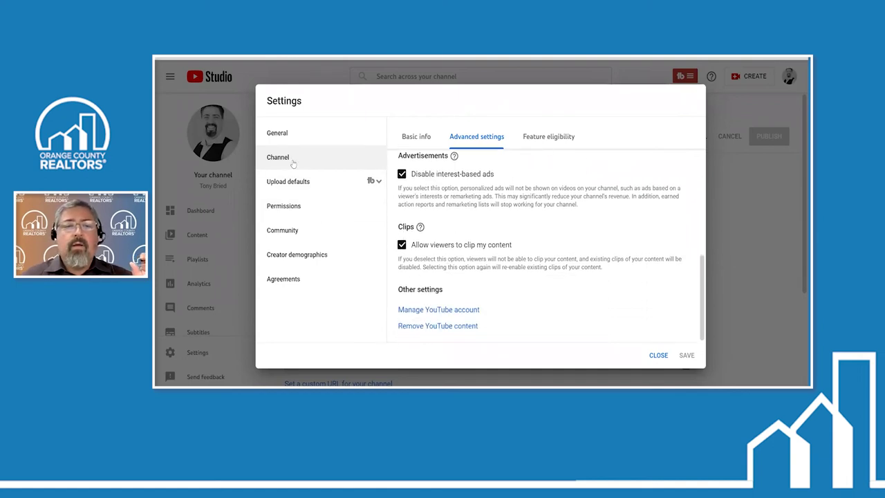
{"action": "left_click", "coordinate": [292, 189]}
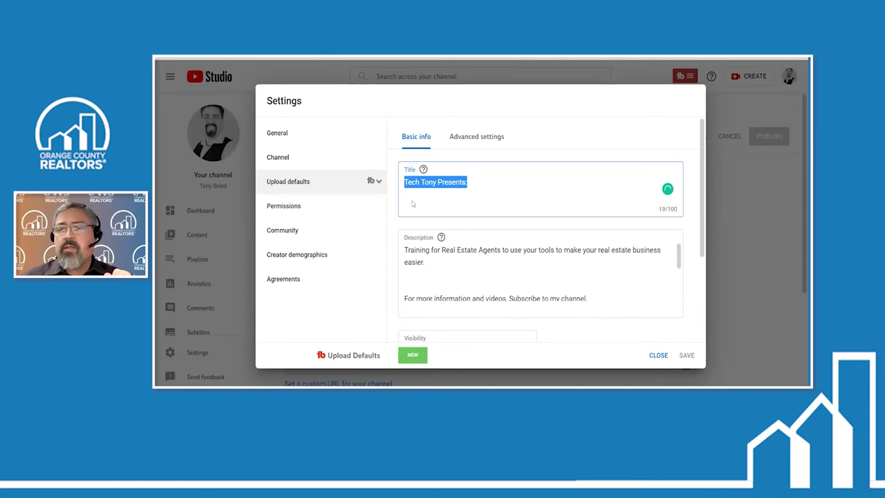
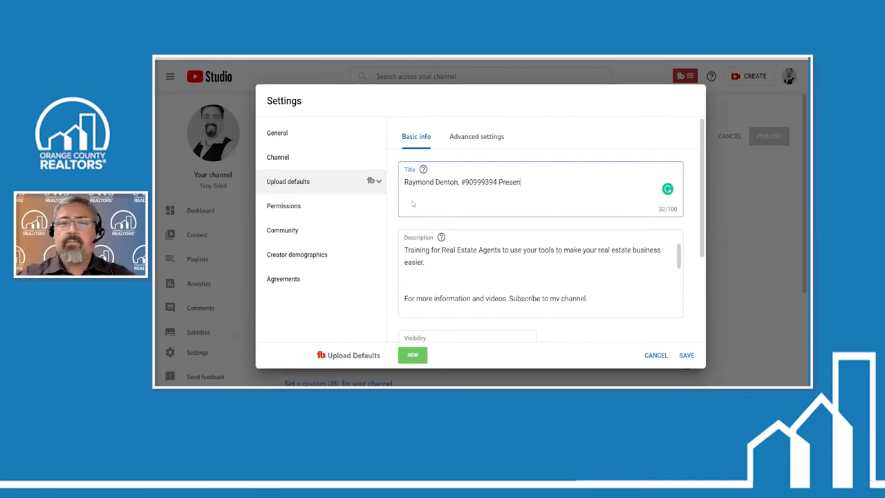
Replace the trial title text with the default upload title 'Tech Tony Presents:' and select it
{"action": "key", "text": "BackSpace"}
{"action": "key", "text": "BackSpace"}
{"action": "key", "text": "BackSpace"}
{"action": "key", "text": "BackSpace"}
{"action": "key", "text": "BackSpace"}
{"action": "key", "text": "BackSpace"}
{"action": "key", "text": "BackSpace"}
{"action": "key", "text": "BackSpace"}
{"action": "key", "text": "BackSpace"}
{"action": "key", "text": "BackSpace"}
{"action": "key", "text": "BackSpace"}
{"action": "key", "text": "BackSpace"}
{"action": "key", "text": "BackSpace"}
{"action": "key", "text": "BackSpace"}
{"action": "key", "text": "BackSpace"}
{"action": "key", "text": "BackSpace"}
{"action": "key", "text": "BackSpace"}
{"action": "key", "text": "BackSpace"}
{"action": "key", "text": "BackSpace"}
{"action": "key", "text": "BackSpace"}
{"action": "key", "text": "BackSpace"}
{"action": "key", "text": "BackSpace"}
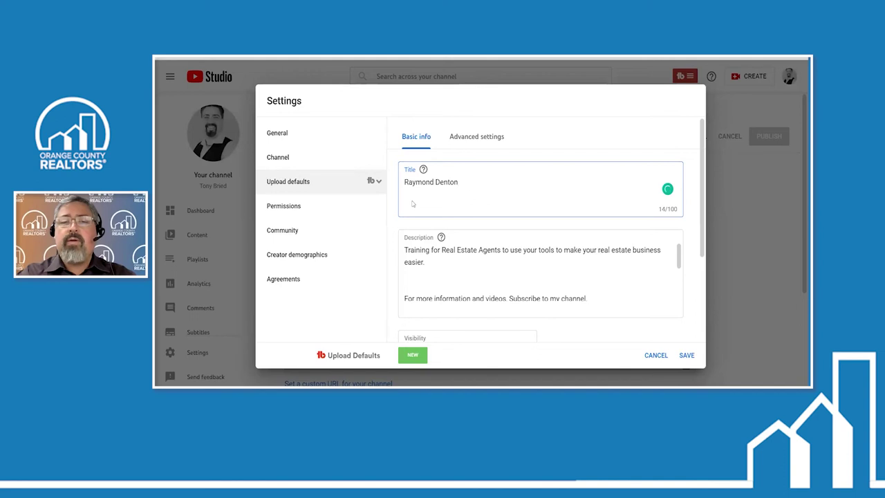
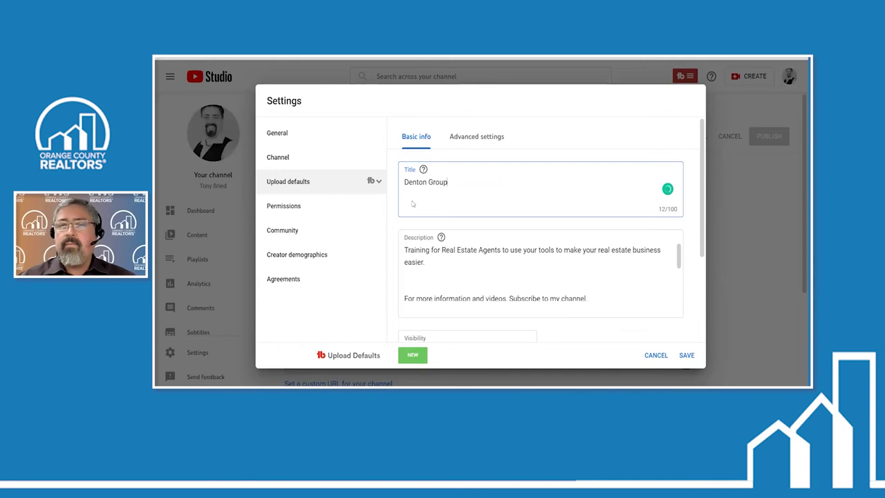
{"action": "key", "text": "BackSpace"}
{"action": "key", "text": "BackSpace"}
{"action": "key", "text": "BackSpace"}
{"action": "key", "text": "BackSpace"}
{"action": "key", "text": "BackSpace"}
{"action": "key", "text": "BackSpace"}
{"action": "key", "text": "BackSpace"}
{"action": "key", "text": "BackSpace"}
{"action": "key", "text": "BackSpace"}
{"action": "key", "text": "BackSpace"}
{"action": "key", "text": "BackSpace"}
{"action": "key", "text": "BackSpace"}
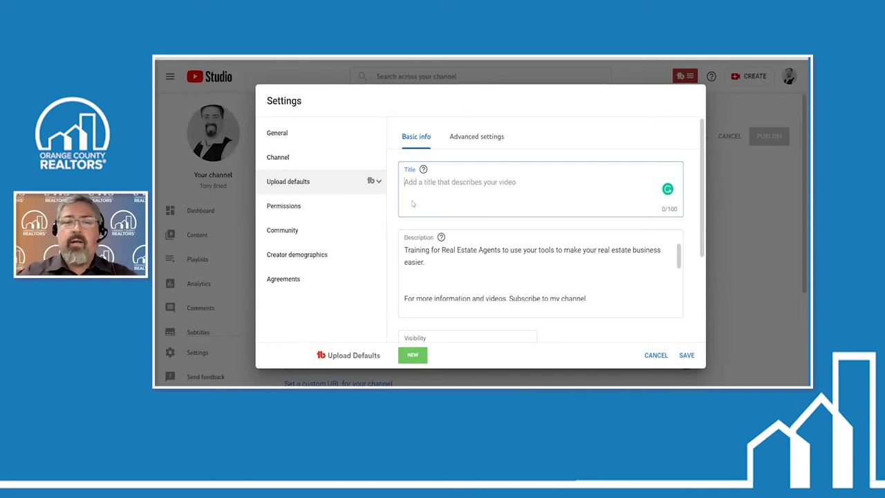
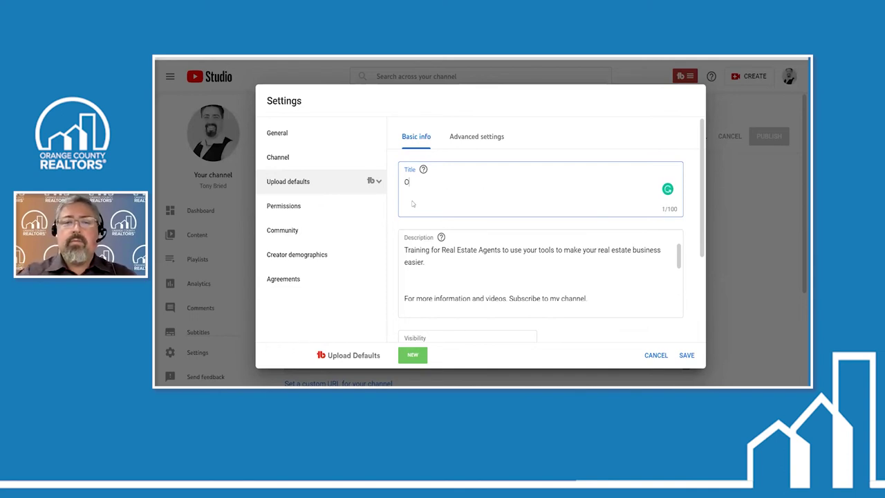
{"action": "key", "text": "BackSpace"}
{"action": "key", "text": "BackSpace"}
{"action": "key", "text": "BackSpace"}
{"action": "key", "text": "BackSpace"}
{"action": "key", "text": "BackSpace"}
{"action": "key", "text": "BackSpace"}
{"action": "key", "text": "BackSpace"}
{"action": "key", "text": "BackSpace"}
{"action": "key", "text": "BackSpace"}
{"action": "key", "text": "BackSpace"}
{"action": "key", "text": "BackSpace"}
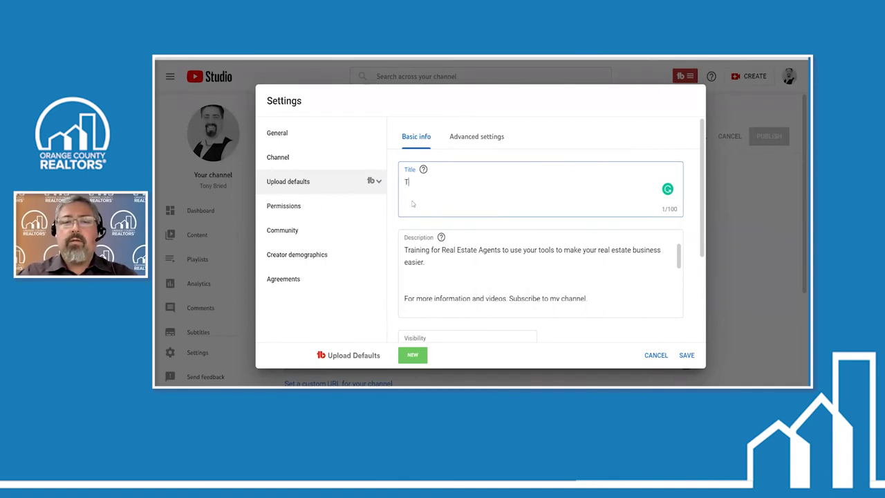
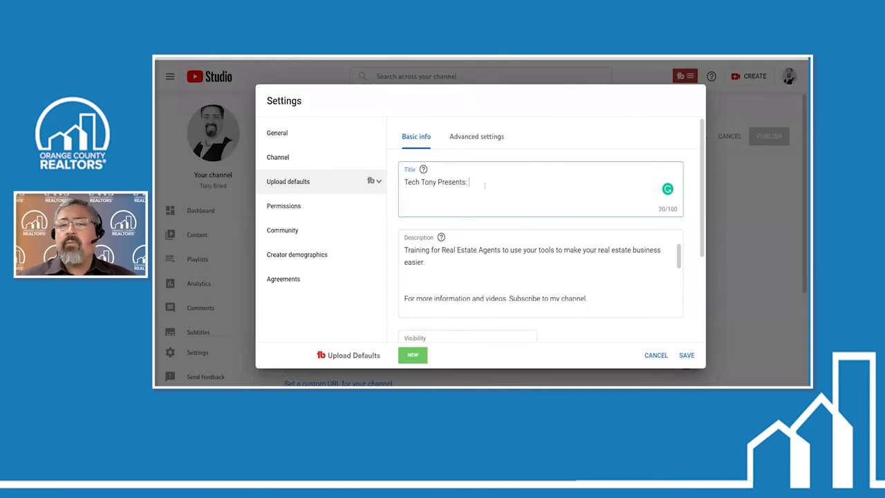
{"action": "left_click_drag", "start_coordinate": [477, 182], "coordinate": [392, 189]}
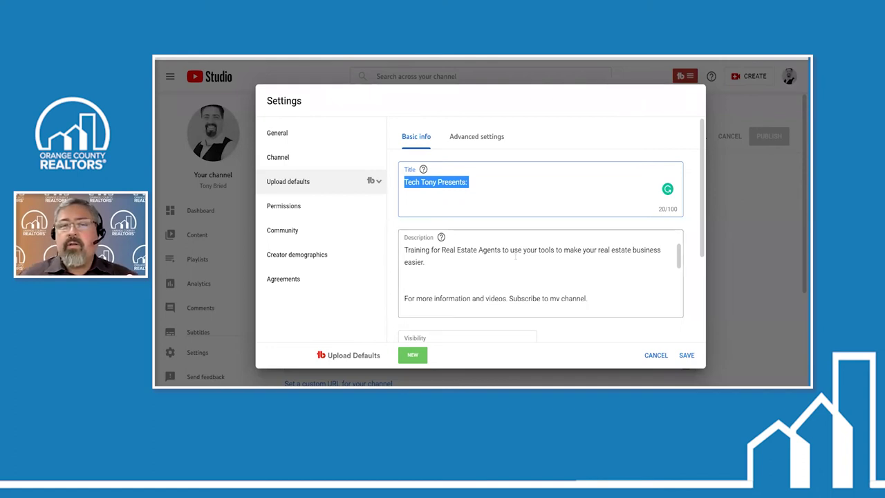
{"action": "scroll", "coordinate": [614, 255], "scroll_direction": "down", "scroll_amount": 3}
{"action": "scroll", "coordinate": [615, 255], "scroll_direction": "up", "scroll_amount": 3}
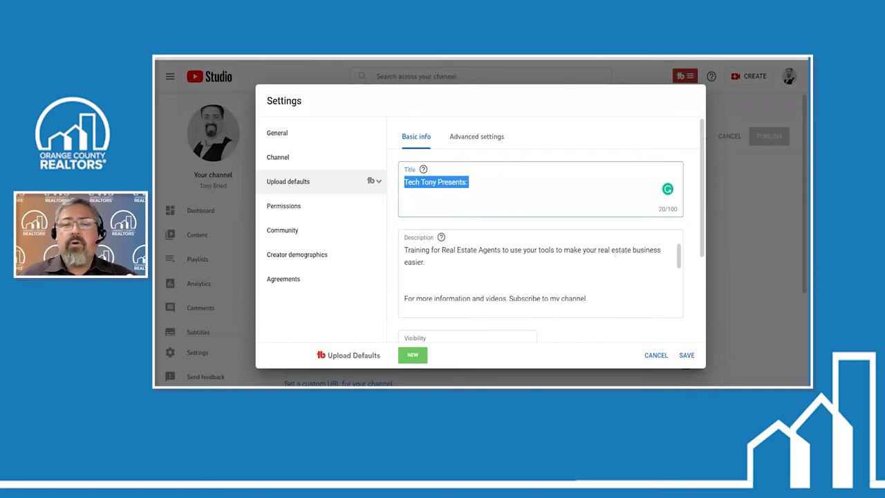
{"action": "left_click", "coordinate": [615, 254]}
{"action": "scroll", "coordinate": [565, 266], "scroll_direction": "down", "scroll_amount": 3}
{"action": "scroll", "coordinate": [565, 266], "scroll_direction": "down", "scroll_amount": 1}
{"action": "scroll", "coordinate": [565, 266], "scroll_direction": "up", "scroll_amount": 5}
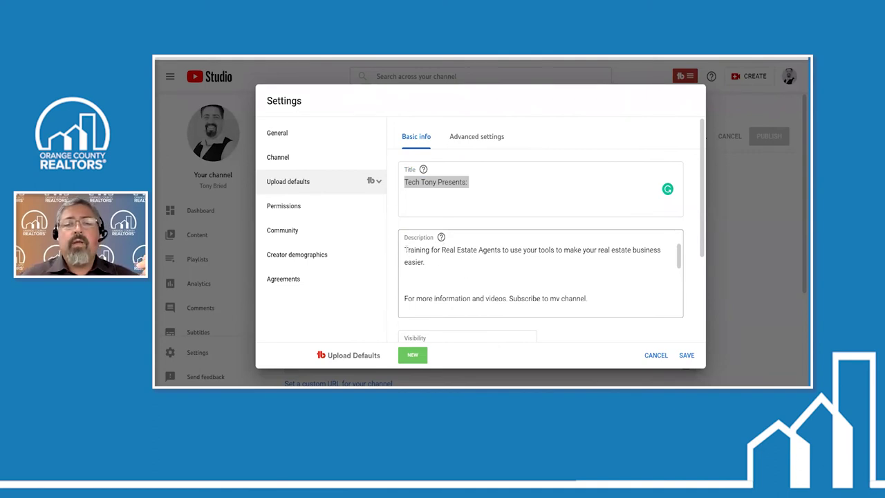
{"action": "left_click_drag", "start_coordinate": [405, 250], "coordinate": [392, 274]}
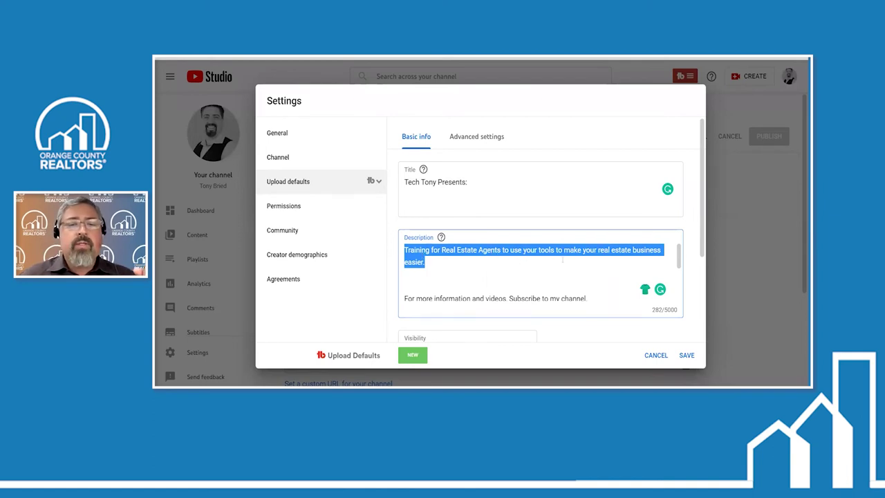
Insert a blank line after the contact e-mail line, bringing the description to 283 characters
{"action": "left_click", "coordinate": [430, 263]}
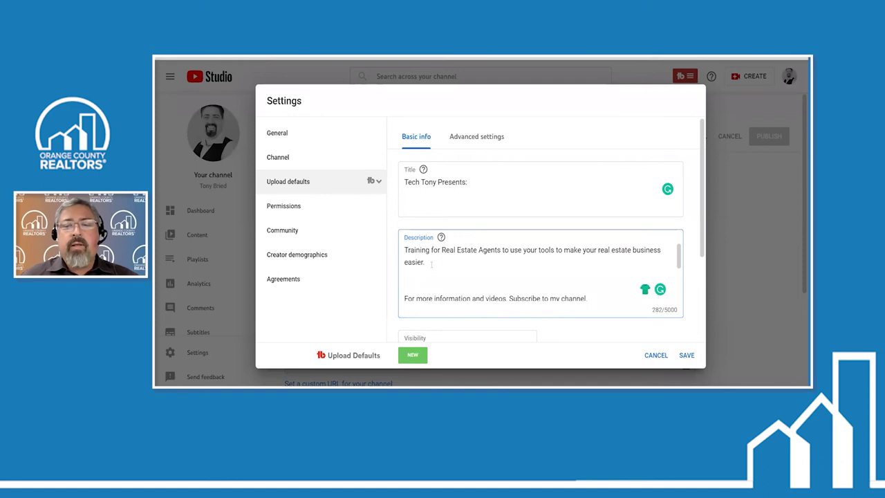
{"action": "scroll", "coordinate": [431, 263], "scroll_direction": "down", "scroll_amount": 2}
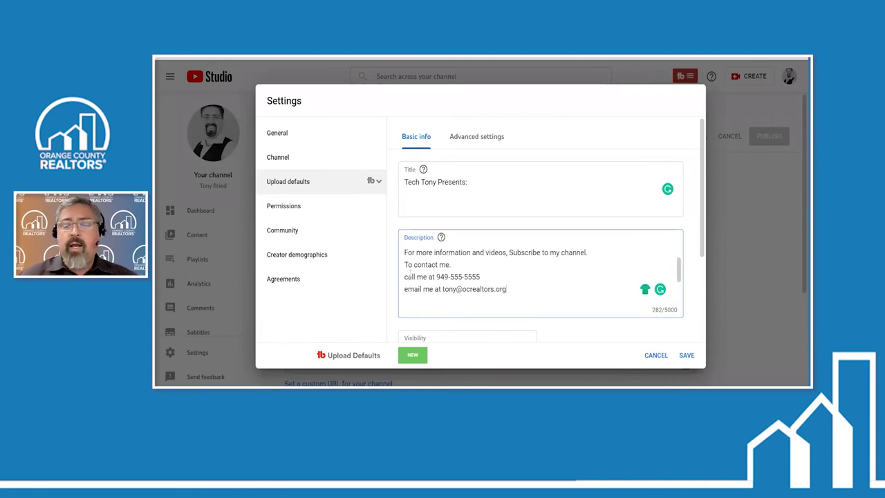
{"action": "key", "text": "Return"}
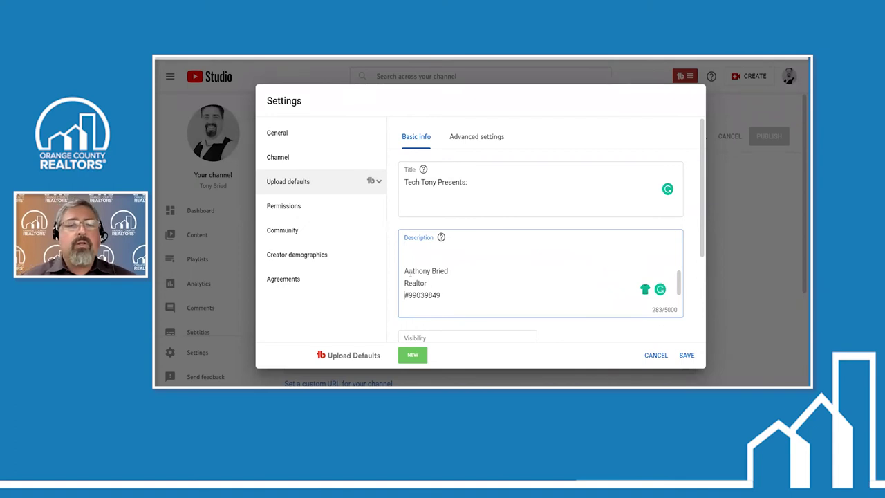
{"action": "left_click_drag", "start_coordinate": [443, 293], "coordinate": [409, 280]}
{"action": "left_click", "coordinate": [458, 293]}
{"action": "scroll", "coordinate": [459, 294], "scroll_direction": "down", "scroll_amount": 2}
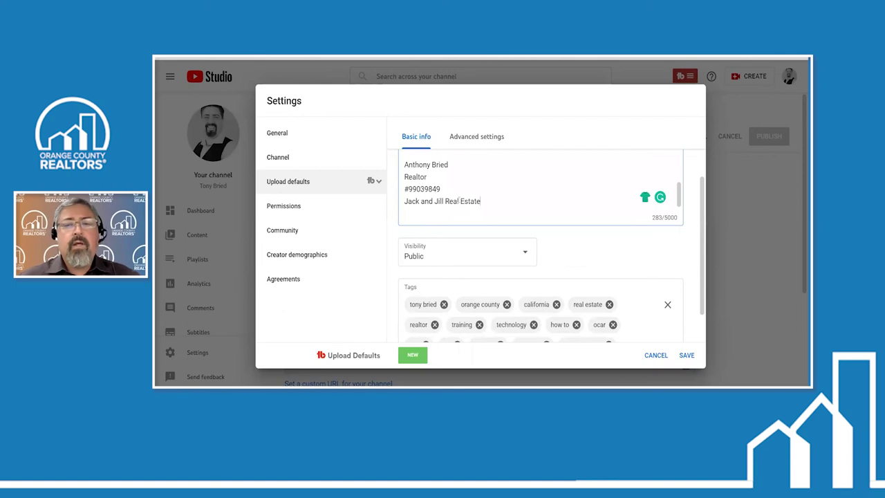
{"action": "scroll", "coordinate": [522, 194], "scroll_direction": "up", "scroll_amount": 3}
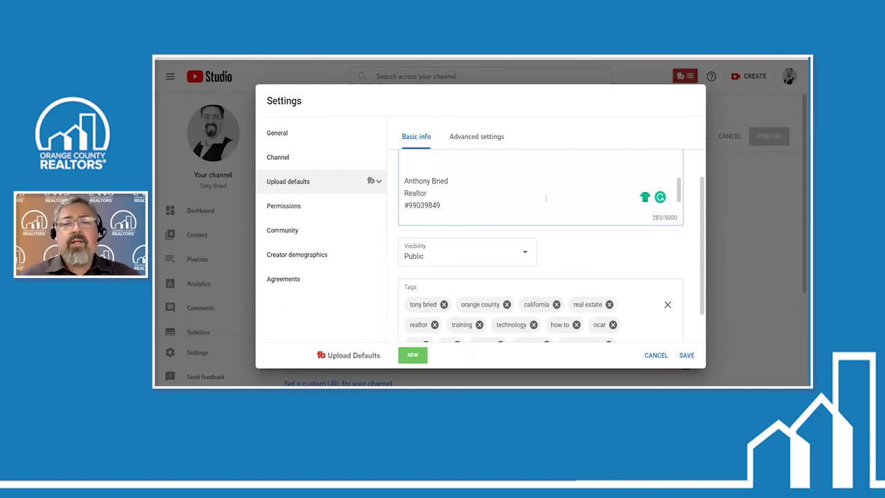
{"action": "scroll", "coordinate": [522, 194], "scroll_direction": "up", "scroll_amount": 2}
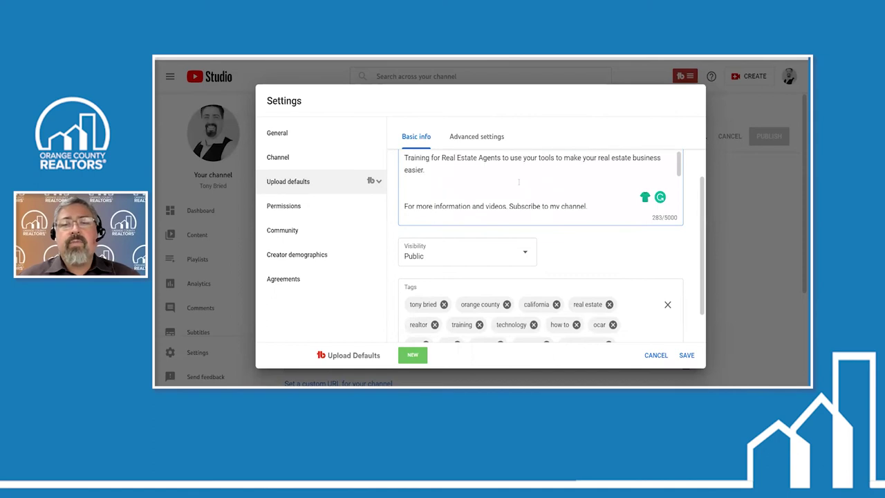
{"action": "scroll", "coordinate": [519, 182], "scroll_direction": "down", "scroll_amount": 5}
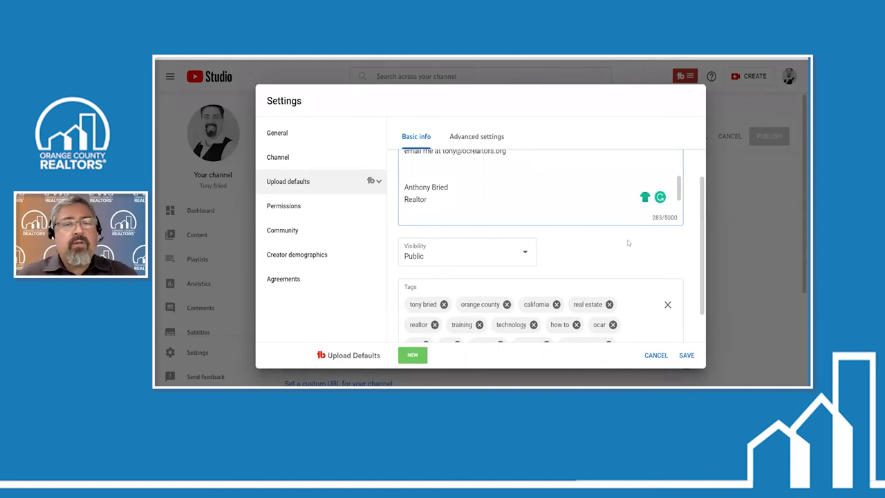
{"action": "scroll", "coordinate": [628, 242], "scroll_direction": "down", "scroll_amount": 1}
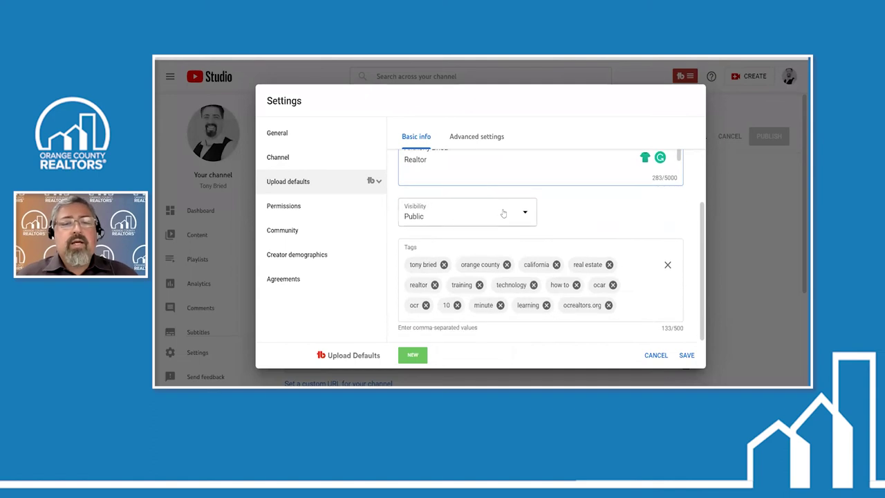
{"action": "left_click", "coordinate": [504, 213]}
{"action": "left_click", "coordinate": [503, 212]}
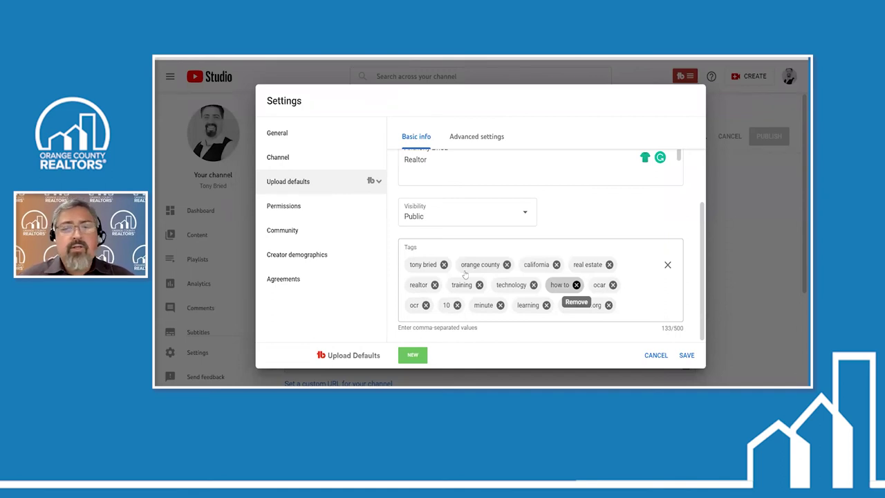
Switch to the upload defaults' Advanced settings and scroll down to the Comments section
{"action": "scroll", "coordinate": [595, 273], "scroll_direction": "up", "scroll_amount": 5}
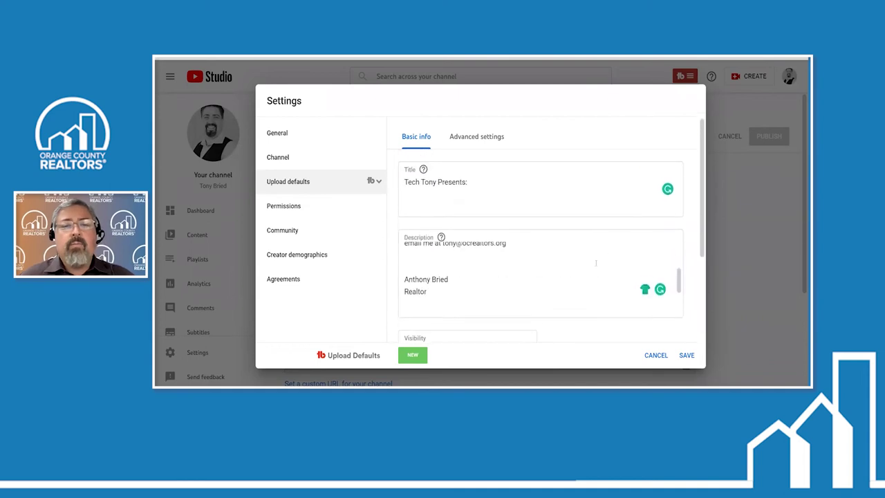
{"action": "scroll", "coordinate": [584, 263], "scroll_direction": "down", "scroll_amount": 2}
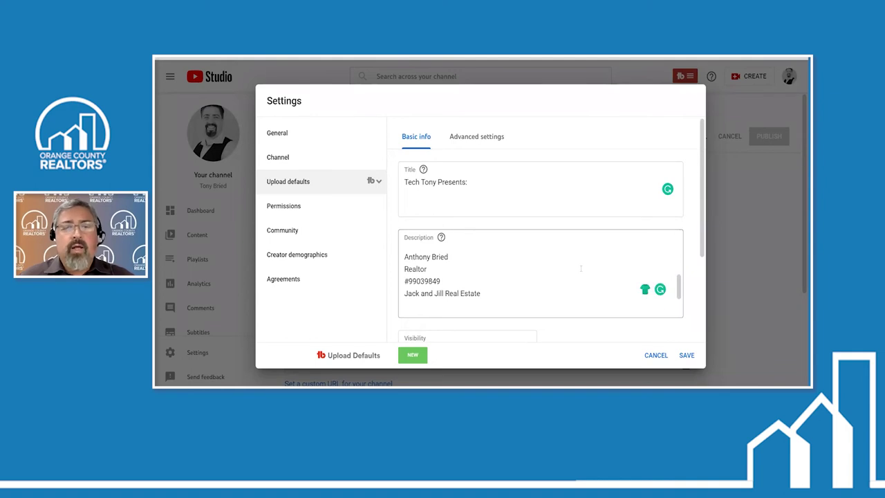
{"action": "scroll", "coordinate": [581, 269], "scroll_direction": "down", "scroll_amount": 3}
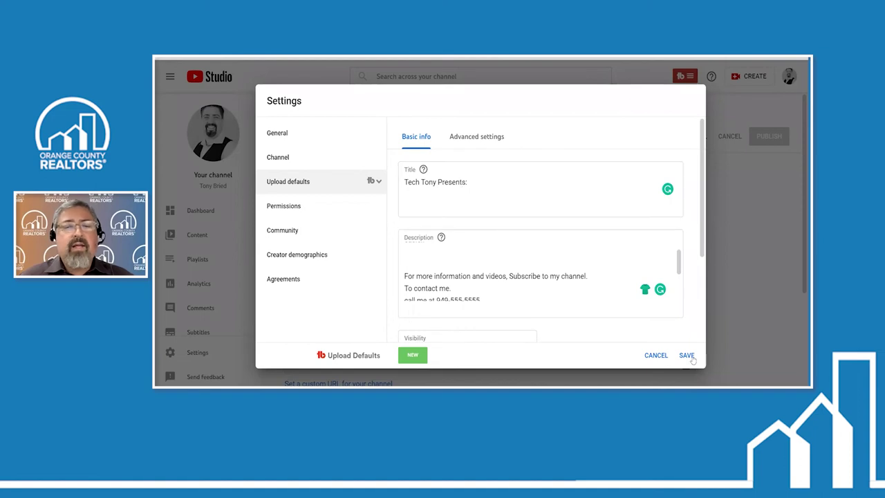
{"action": "left_click", "coordinate": [482, 140]}
{"action": "scroll", "coordinate": [519, 204], "scroll_direction": "down", "scroll_amount": 3}
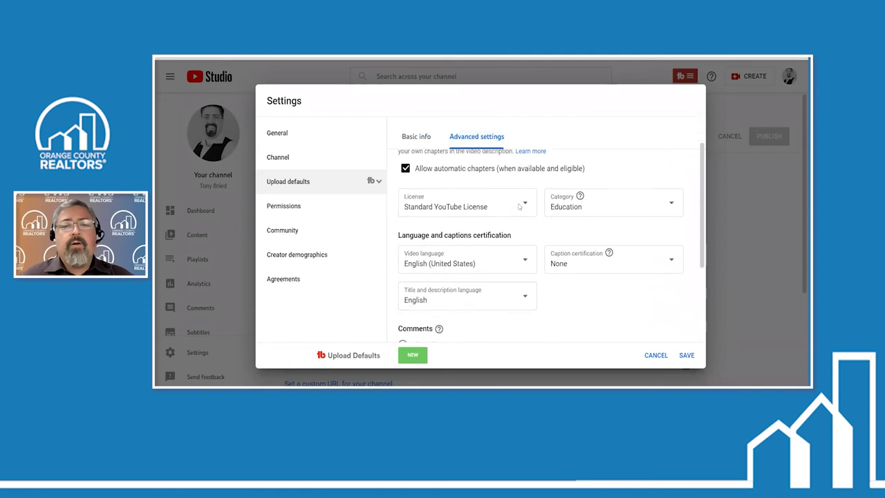
{"action": "scroll", "coordinate": [528, 233], "scroll_direction": "down", "scroll_amount": 1}
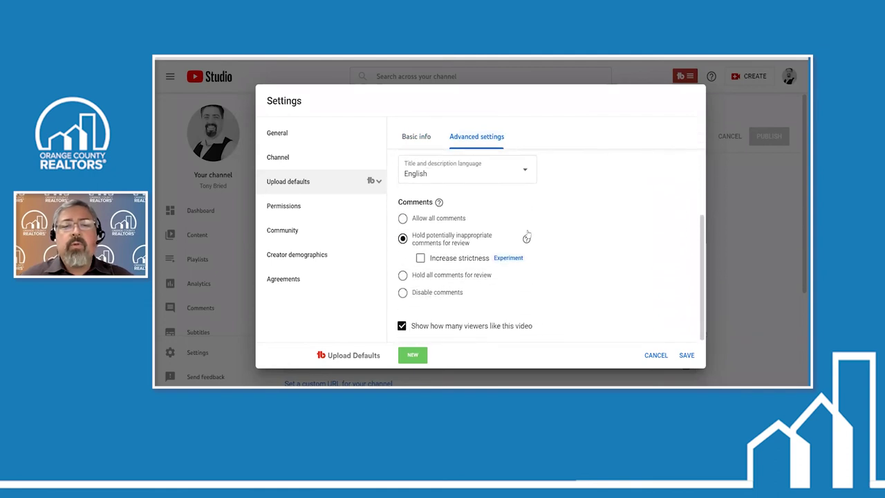
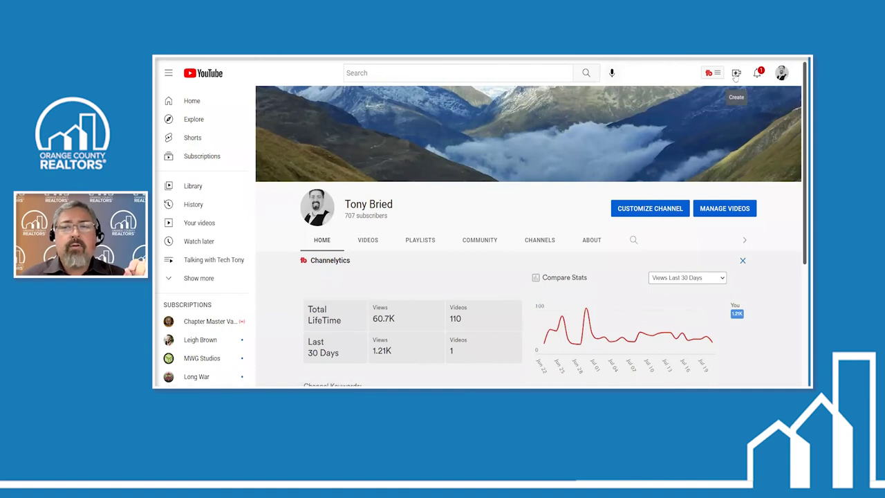
Open the Create (camera) menu to show the upload video, go live and post options
{"action": "left_click", "coordinate": [736, 74]}
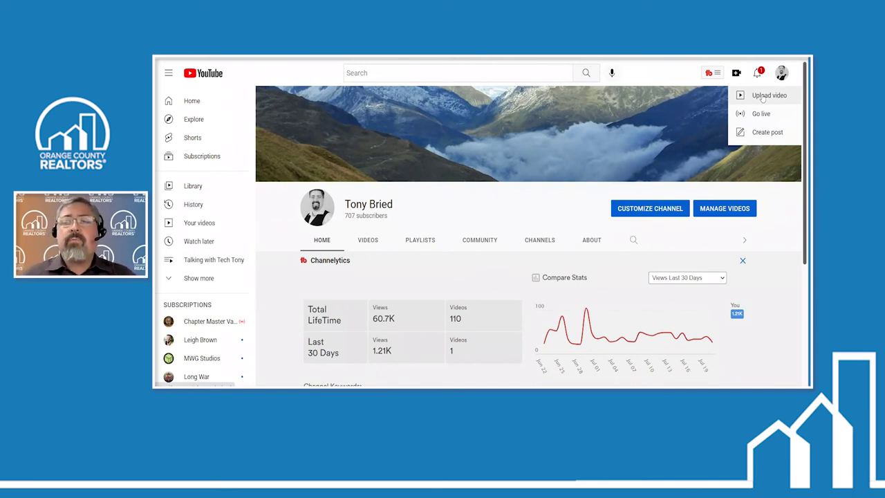
Choose Upload video and bring up File Explorer beside the Upload videos dialog
{"action": "left_click", "coordinate": [762, 98]}
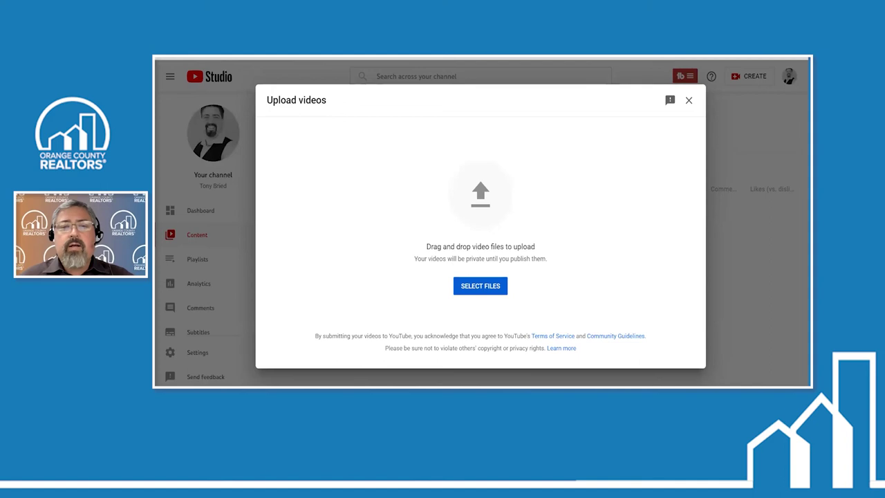
{"action": "key", "text": "super+e"}
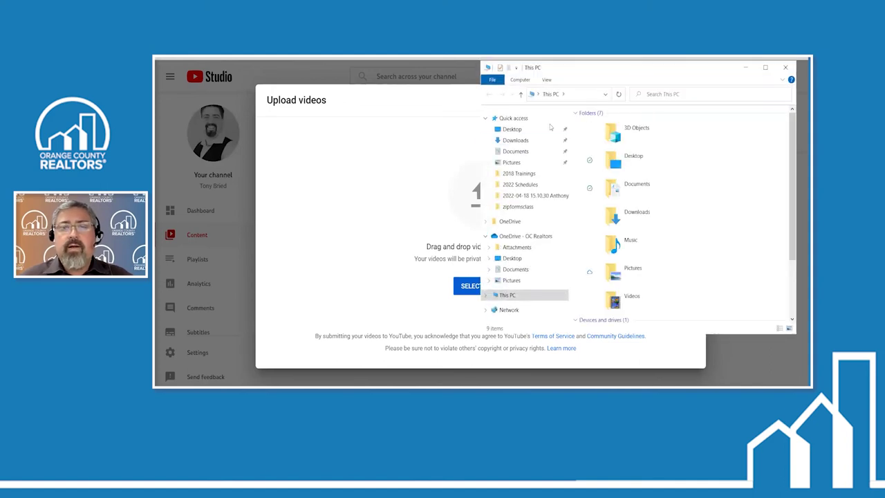
Drag video1684830537.mp4 from Documents\Zoom\2022-07-20 onto the Upload videos dialog
{"action": "left_click", "coordinate": [515, 151]}
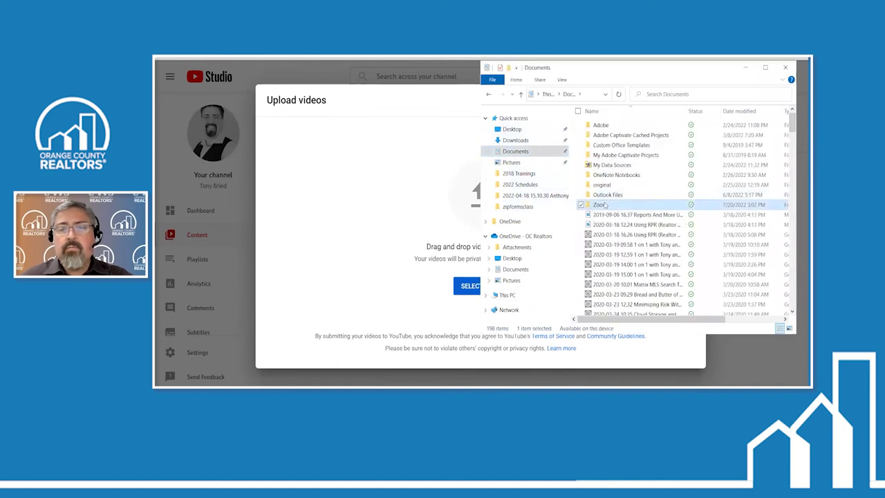
{"action": "double_click", "coordinate": [599, 204]}
{"action": "scroll", "coordinate": [598, 258], "scroll_direction": "down", "scroll_amount": 3}
{"action": "scroll", "coordinate": [598, 256], "scroll_direction": "down", "scroll_amount": 15}
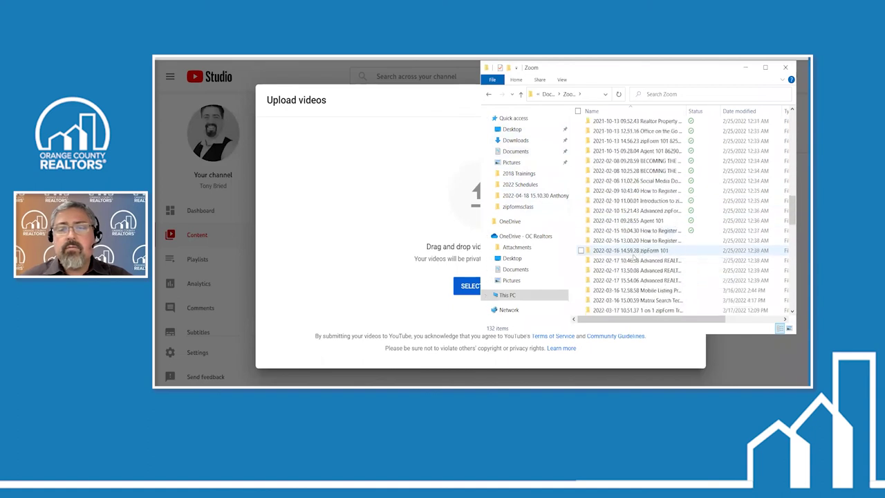
{"action": "scroll", "coordinate": [633, 260], "scroll_direction": "down", "scroll_amount": 5}
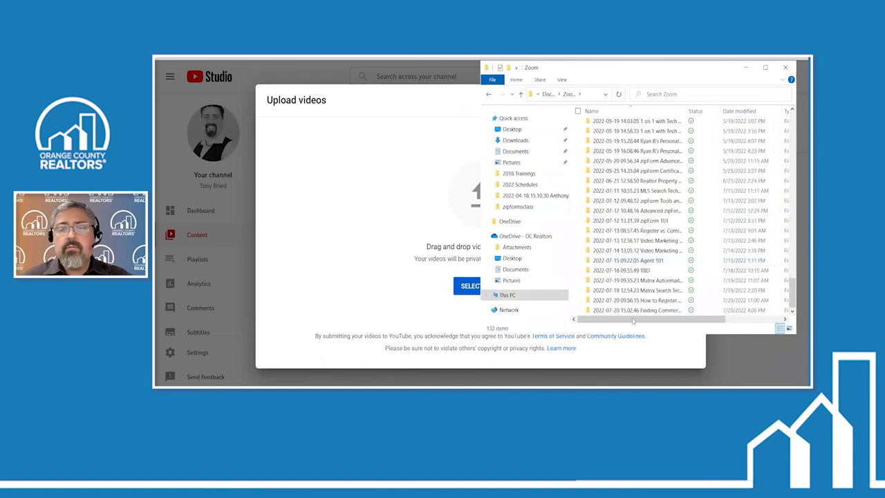
{"action": "double_click", "coordinate": [622, 300]}
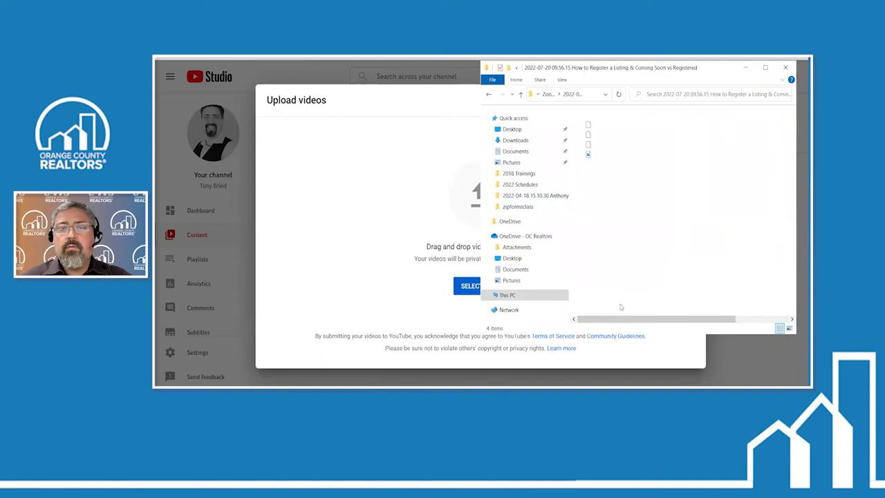
{"action": "left_click_drag", "start_coordinate": [594, 157], "coordinate": [430, 240]}
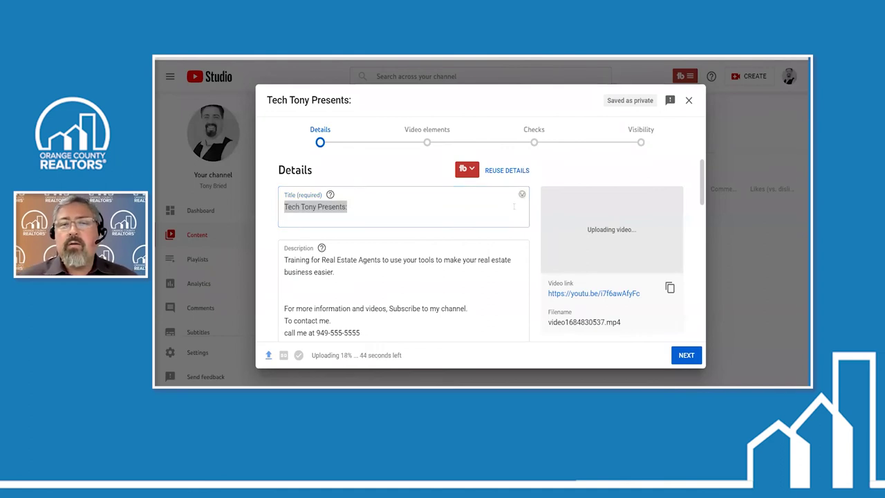
Append '1234 Main St. Virutal Tour!' after 'Tech Tony Presents:' in the video title
{"action": "left_click", "coordinate": [398, 203]}
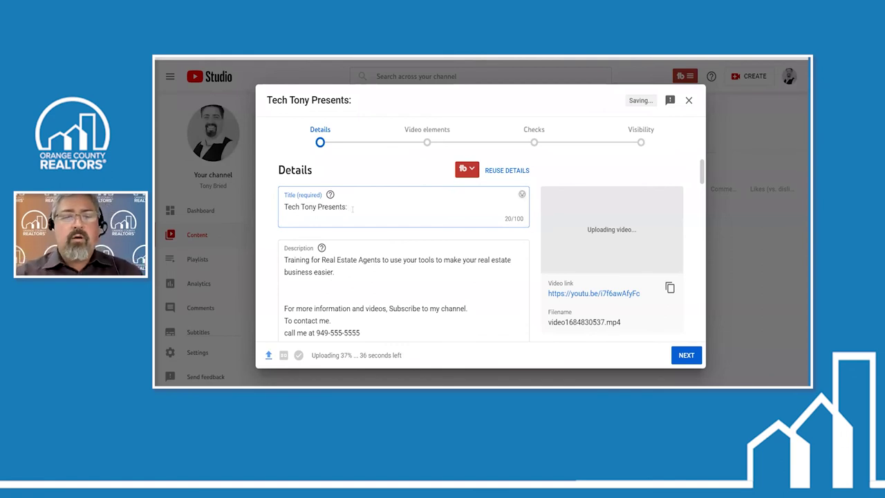
{"action": "type", "text": "123"}
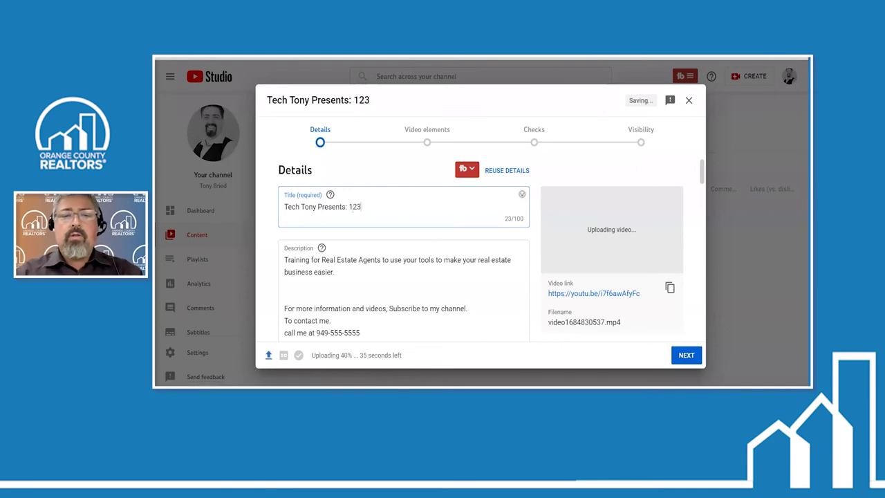
{"action": "type", "text": "4 Main "}
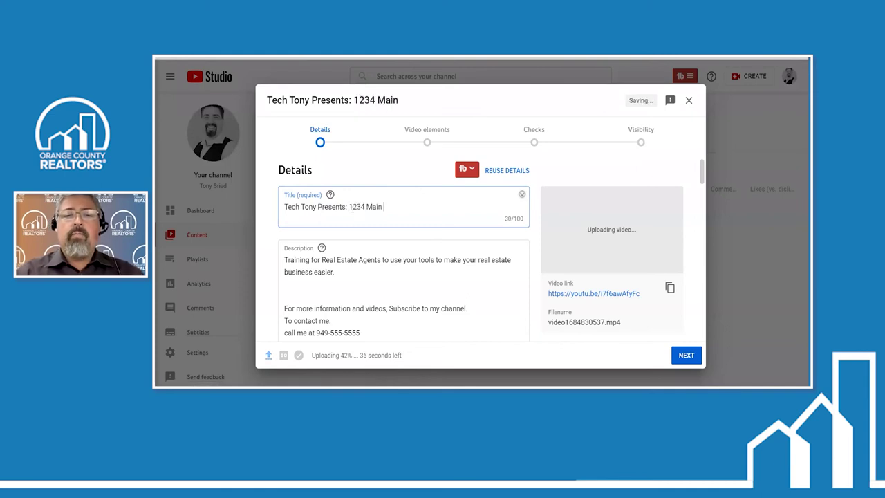
{"action": "type", "text": "St. Viruta"}
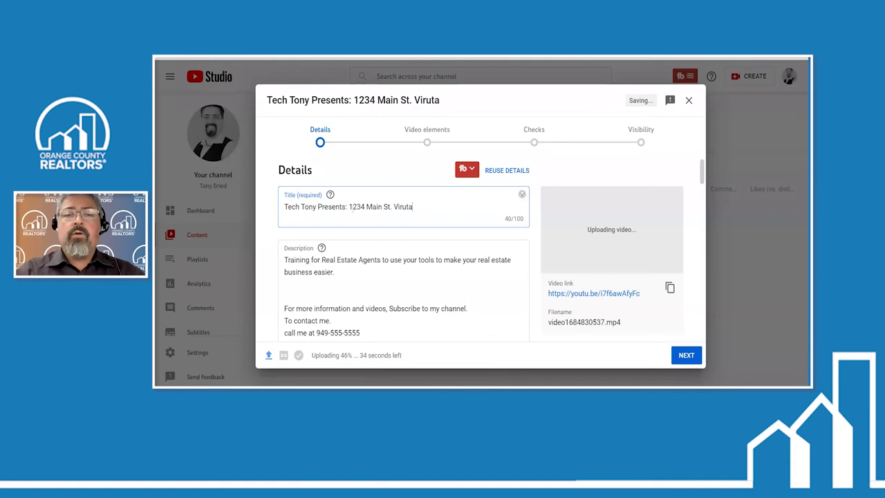
{"action": "type", "text": "l tour"}
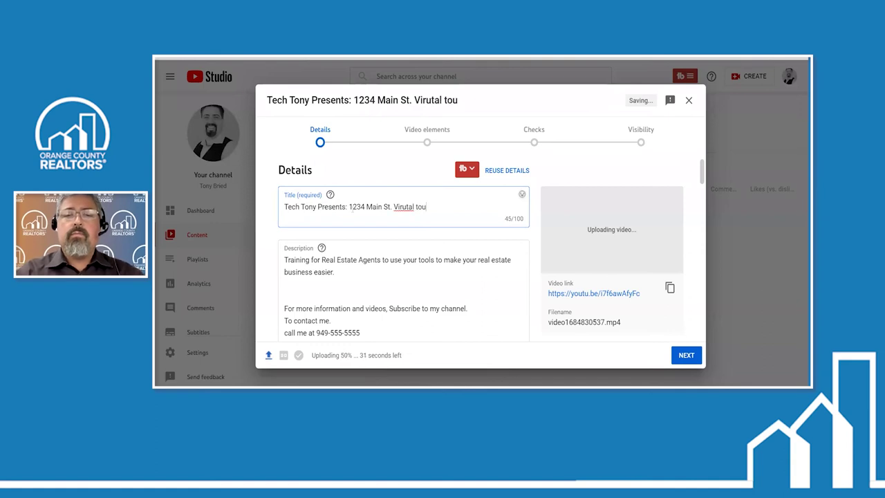
{"action": "key", "text": "BackSpace"}
{"action": "key", "text": "BackSpace"}
{"action": "key", "text": "BackSpace"}
{"action": "key", "text": "BackSpace"}
{"action": "type", "text": "T"}
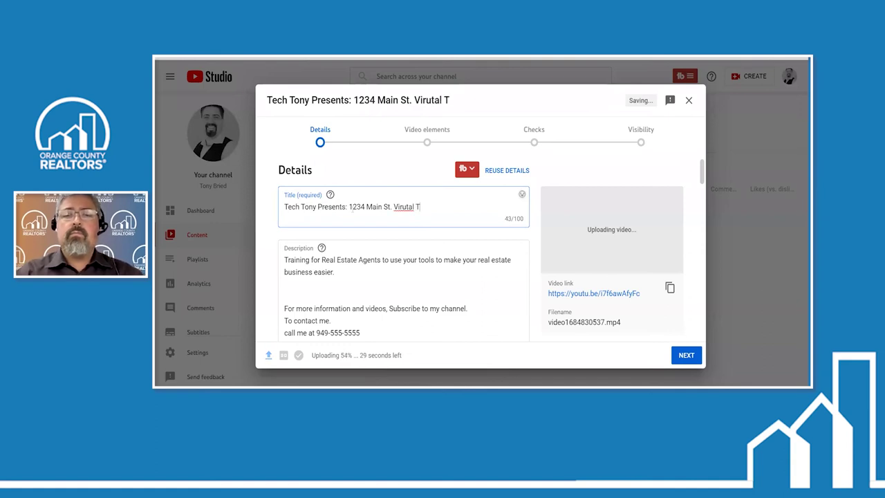
{"action": "type", "text": "our!"}
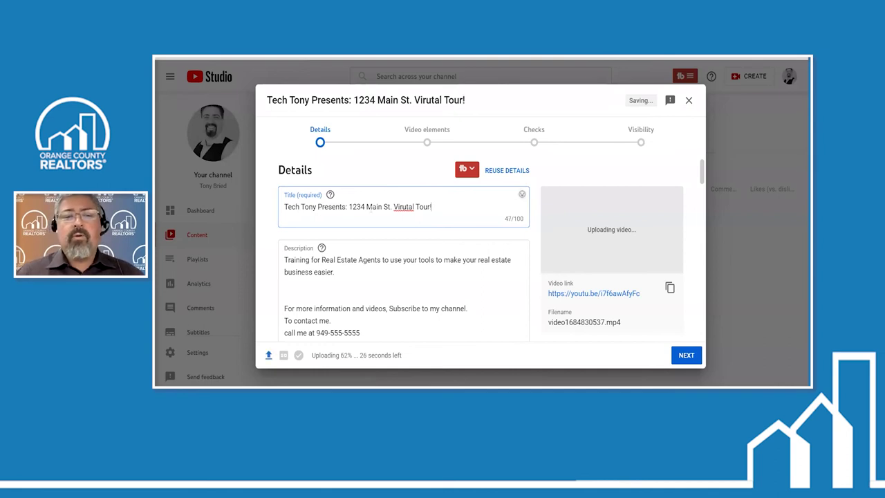
{"action": "scroll", "coordinate": [373, 221], "scroll_direction": "down", "scroll_amount": 2}
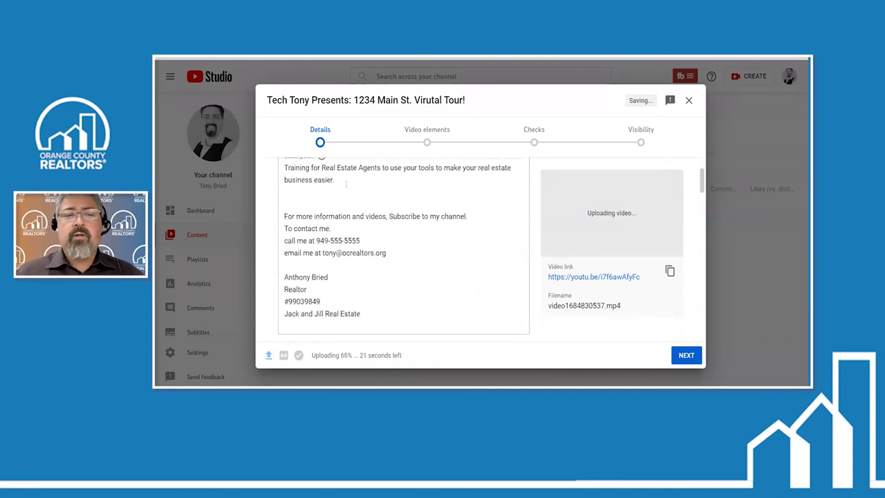
{"action": "scroll", "coordinate": [346, 184], "scroll_direction": "up", "scroll_amount": 2}
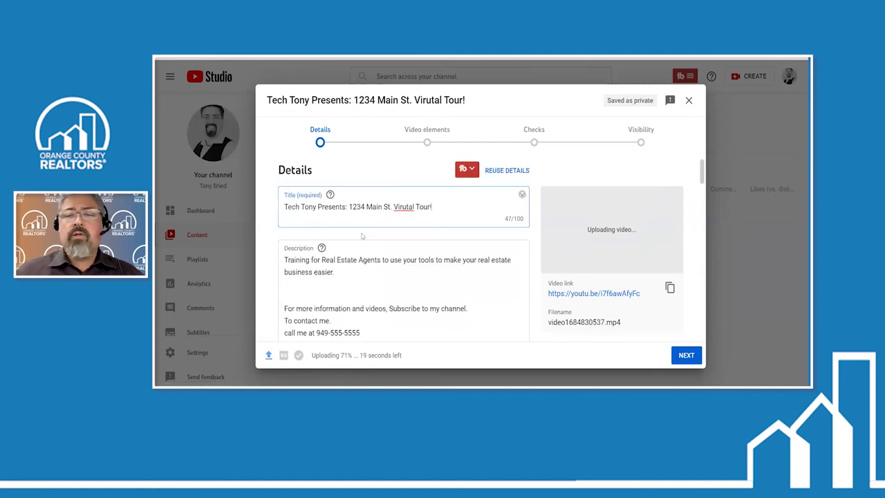
{"action": "scroll", "coordinate": [361, 236], "scroll_direction": "down", "scroll_amount": 2}
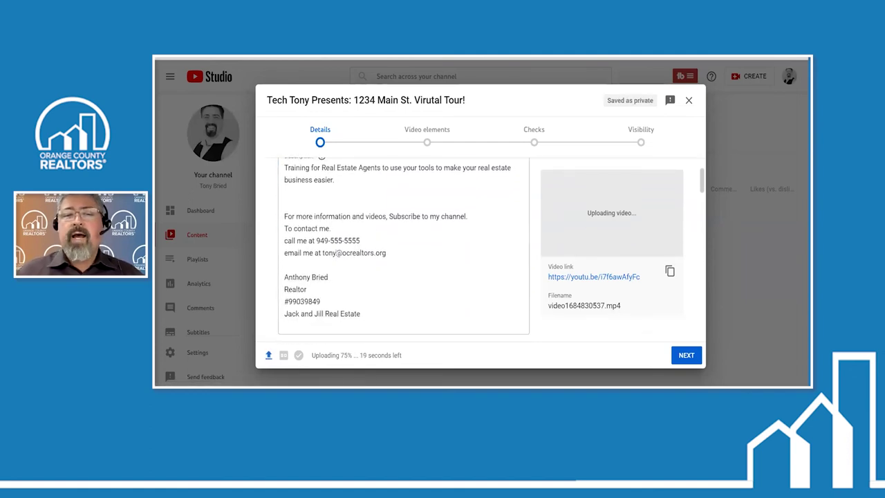
{"action": "scroll", "coordinate": [349, 237], "scroll_direction": "up", "scroll_amount": 1}
Add 'Welcome to 1234 Main St. in Irvine CA. This beautiful 3 bedroom 2 bath home at the' to the description
{"action": "left_click", "coordinate": [348, 231]}
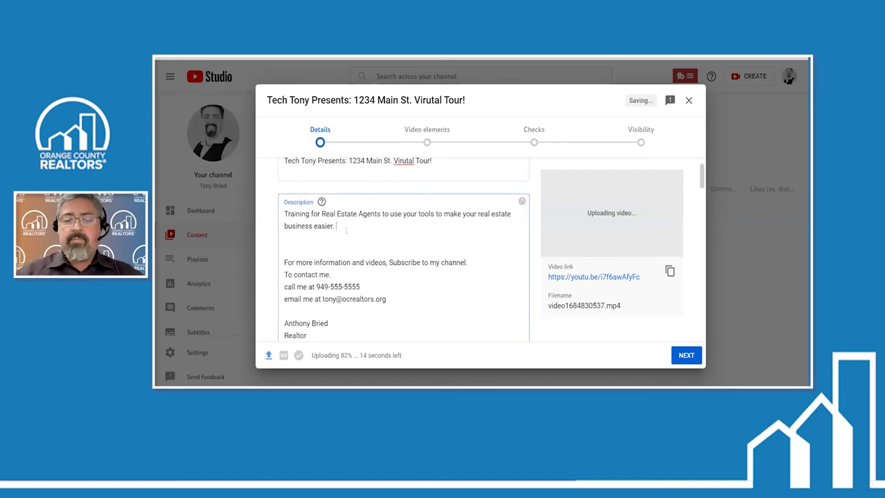
{"action": "type", "text": "Welcome to s1"}
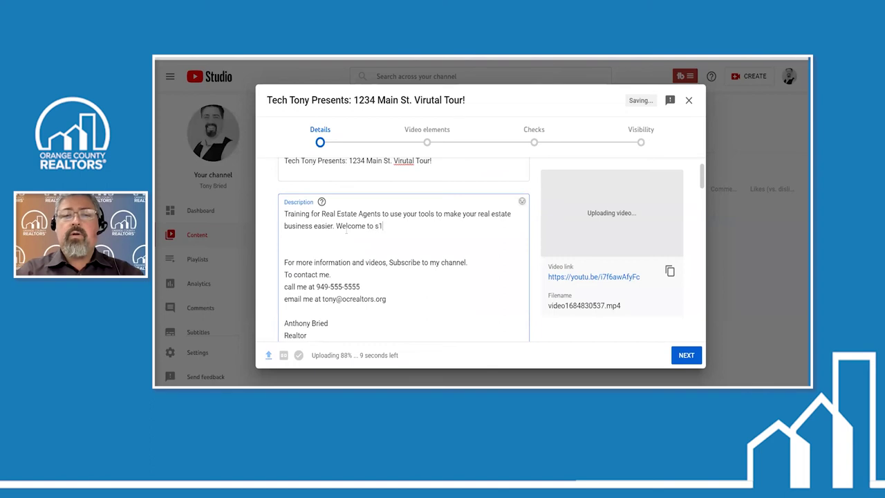
{"action": "key", "text": "BackSpace"}
{"action": "type", "text": "1234 Main st"}
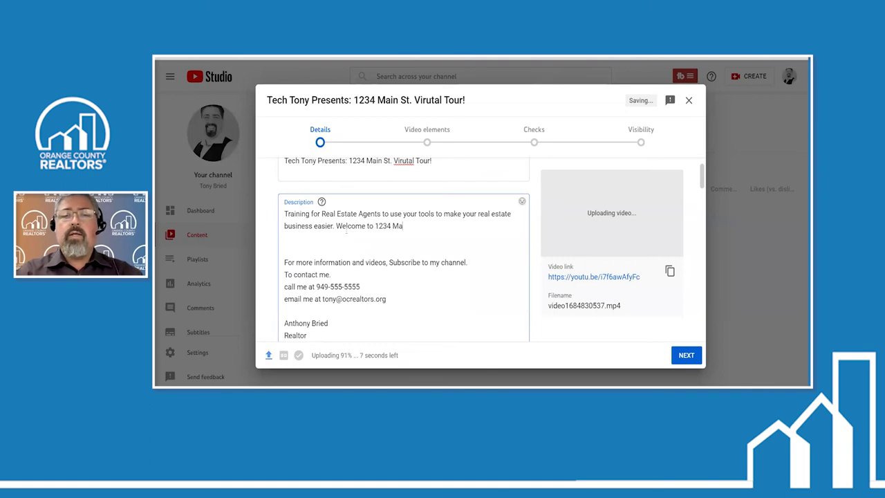
{"action": "key", "text": "BackSpace"}
{"action": "key", "text": "BackSpace"}
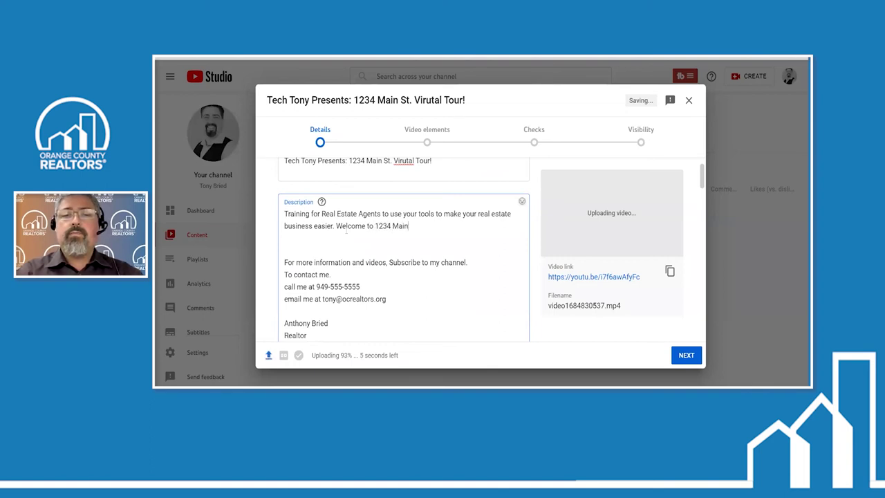
{"action": "type", "text": "St. in"}
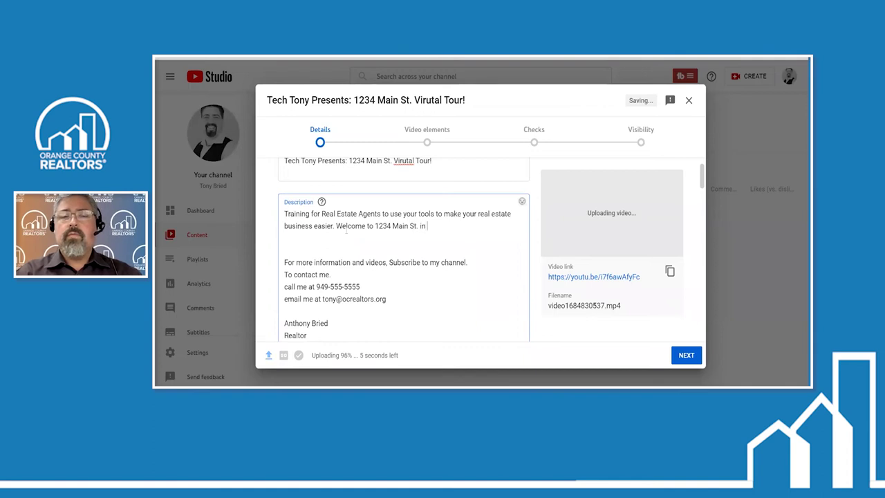
{"action": "type", "text": " Irvine CA"}
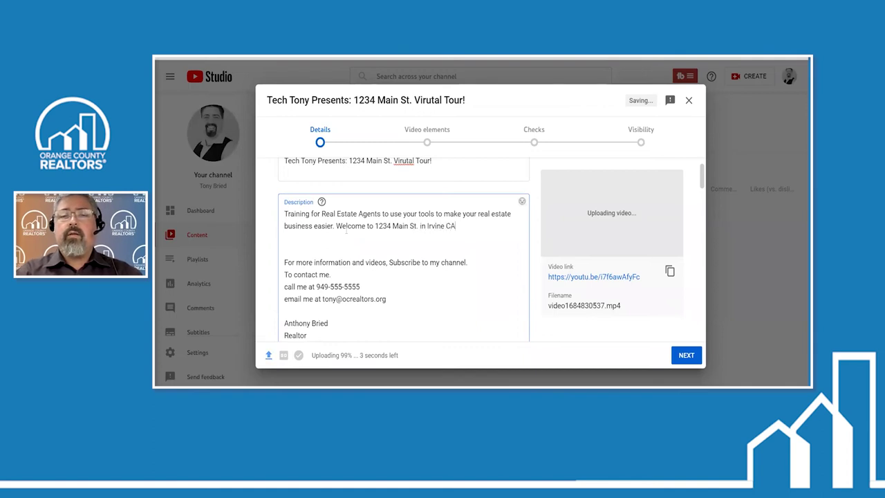
{"action": "type", "text": ". "}
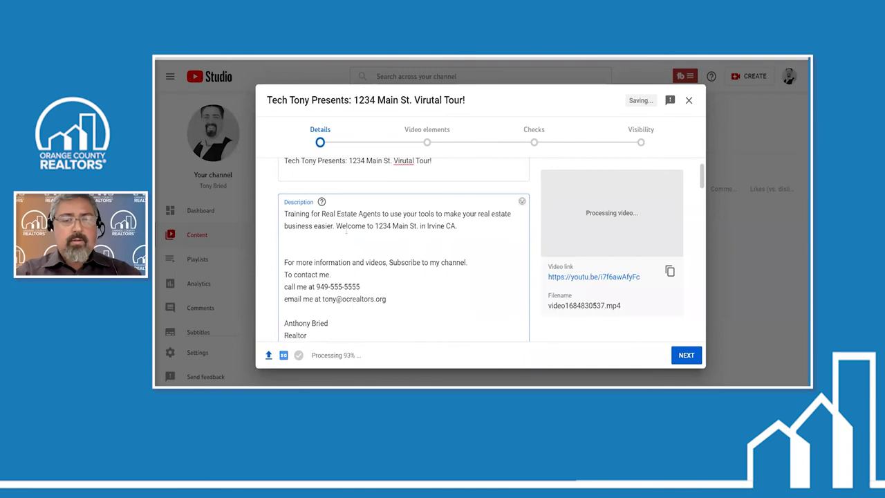
{"action": "type", "text": "This beauit"}
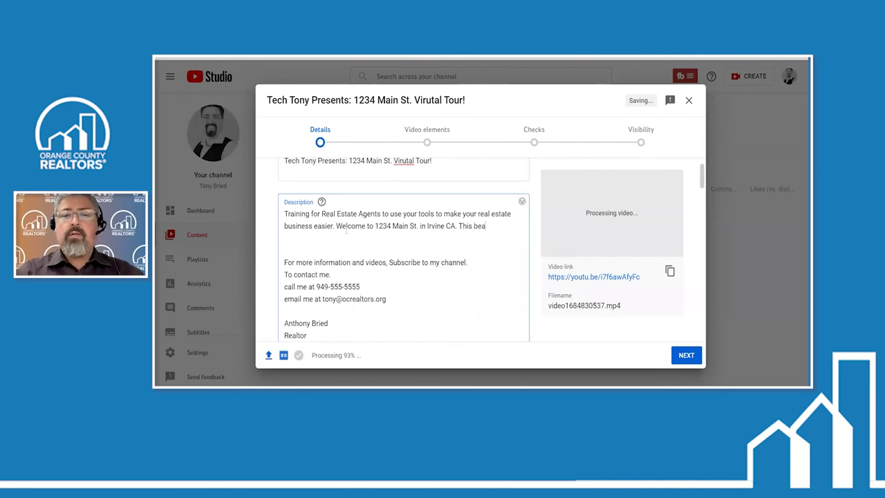
{"action": "key", "text": "BackSpace"}
{"action": "key", "text": "BackSpace"}
{"action": "type", "text": "tiful"}
{"action": "key", "text": "BackSpace"}
{"action": "key", "text": "BackSpace"}
{"action": "key", "text": "BackSpace"}
{"action": "key", "text": "BackSpace"}
{"action": "type", "text": "ful "}
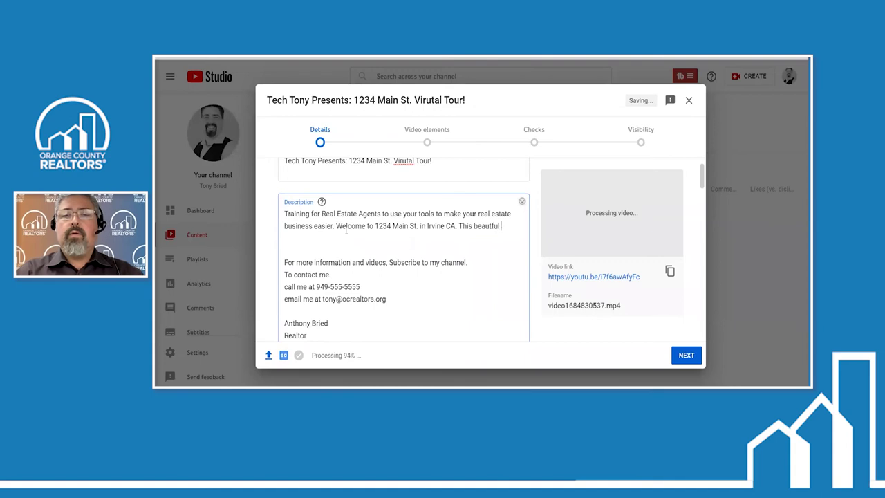
{"action": "type", "text": "3 bedr"}
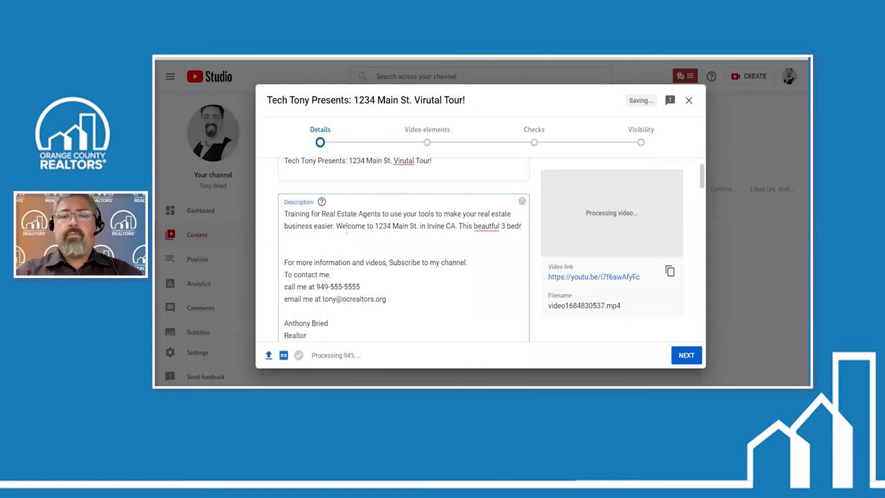
{"action": "type", "text": "oom 2"}
{"action": "type", "text": " ba"}
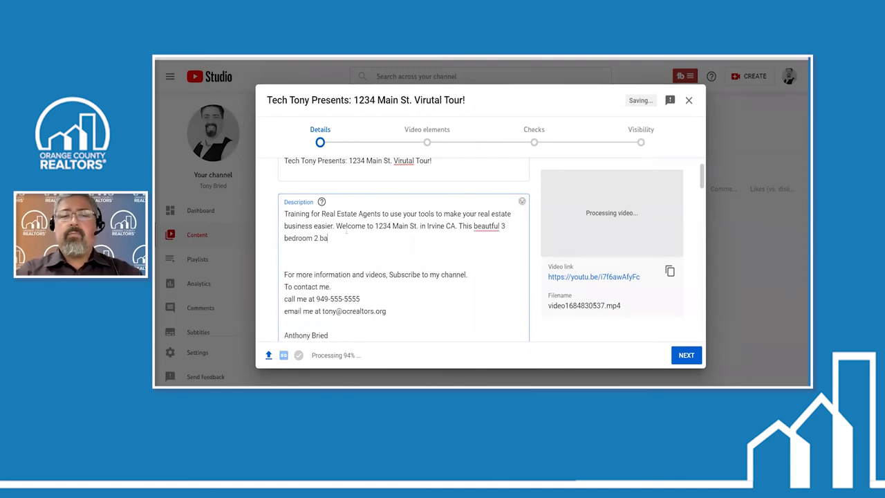
{"action": "type", "text": "th home at the in"}
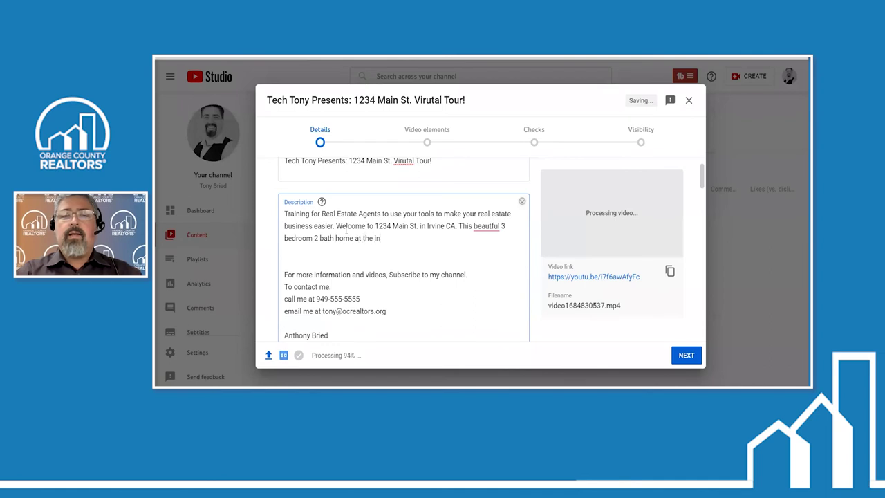
Finish the sentence with 'end of a cul-de-sac boasts amazing city light views.'
{"action": "key", "text": "BackSpace"}
{"action": "key", "text": "BackSpace"}
{"action": "type", "text": "end of a cu"}
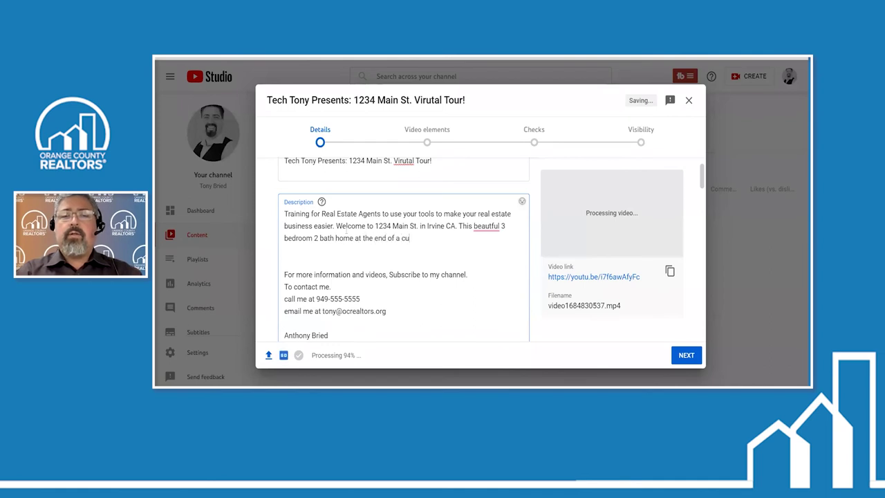
{"action": "type", "text": "l-de-s"}
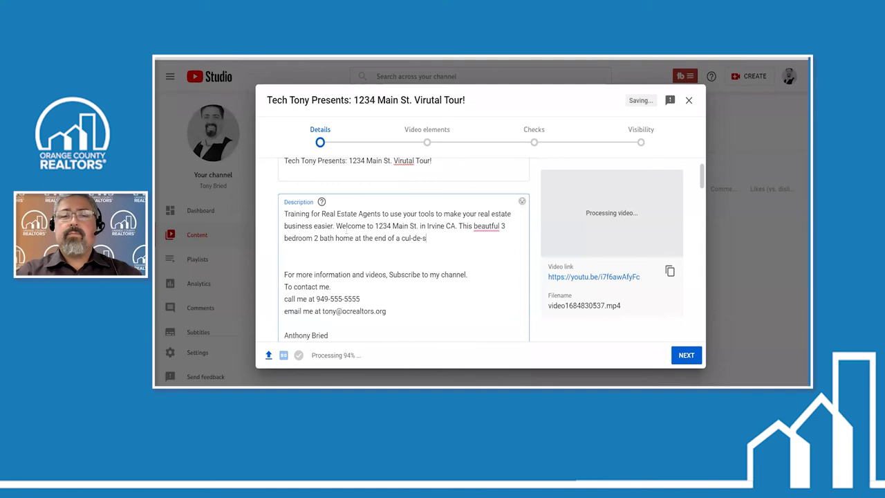
{"action": "type", "text": "ac bost"}
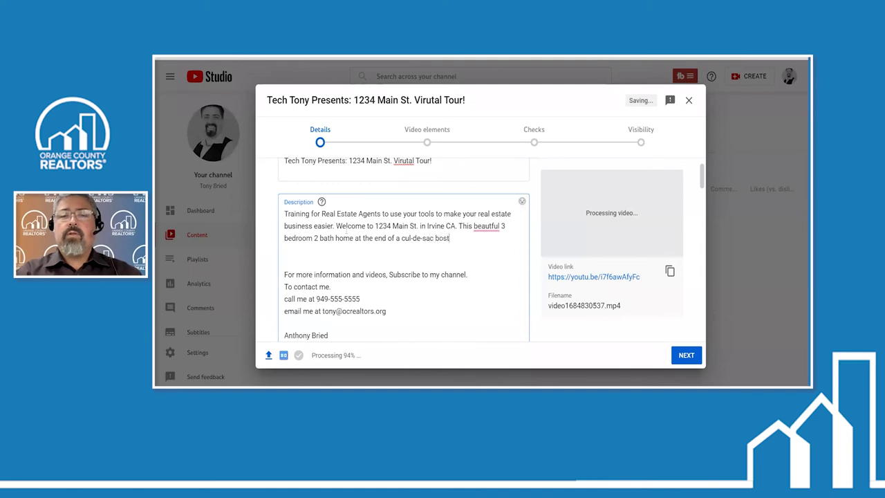
{"action": "key", "text": "BackSpace"}
{"action": "key", "text": "BackSpace"}
{"action": "type", "text": "a"}
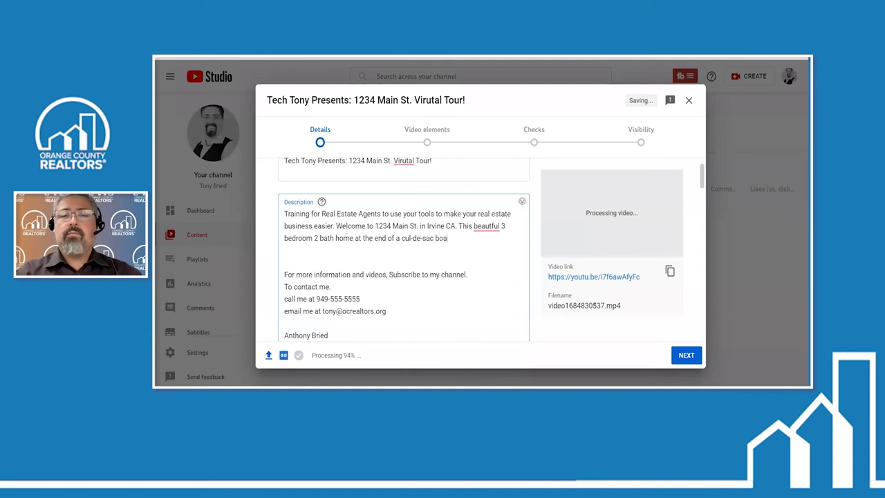
{"action": "type", "text": "sts amazx"}
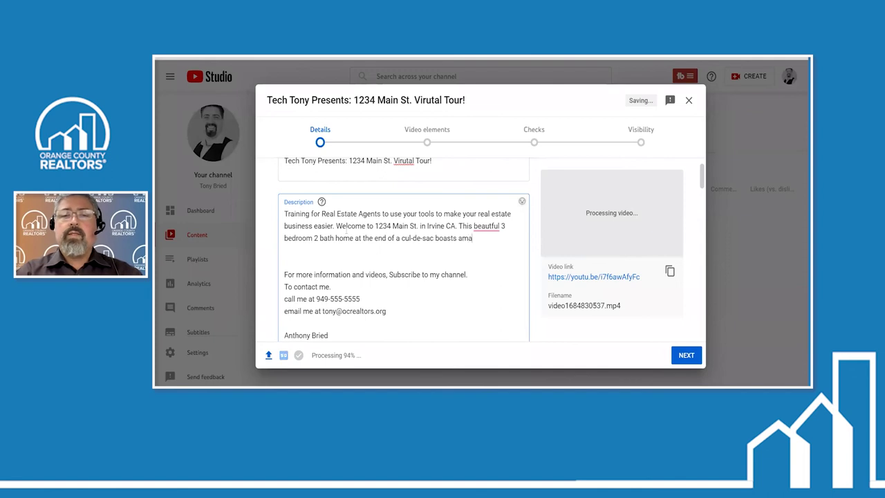
{"action": "key", "text": "BackSpace"}
{"action": "key", "text": "BackSpace"}
{"action": "type", "text": "zing "}
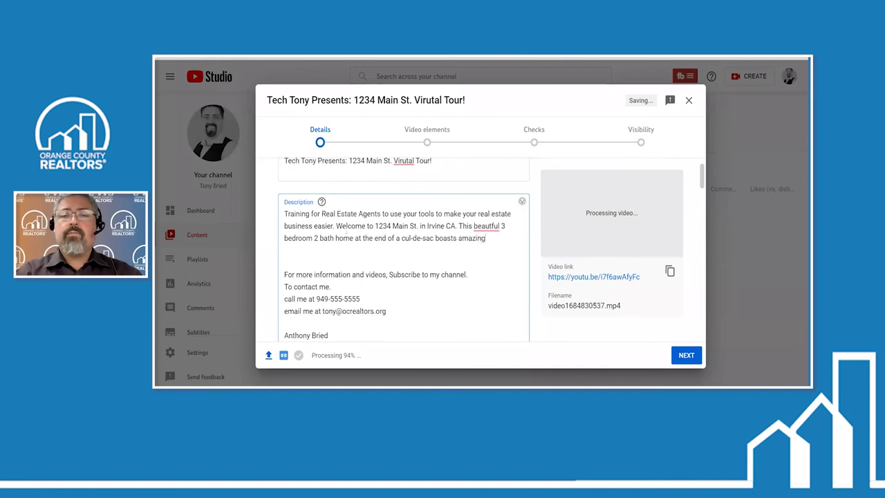
{"action": "type", "text": "city li"}
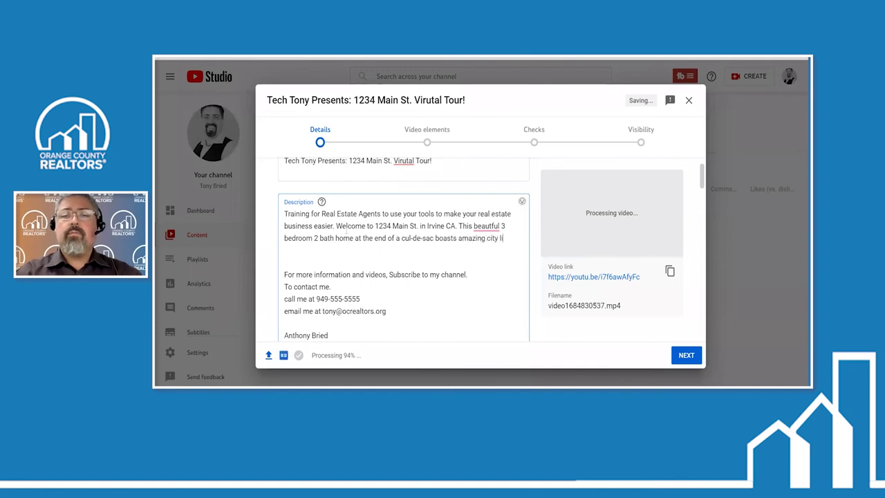
{"action": "type", "text": "ght views. ....."}
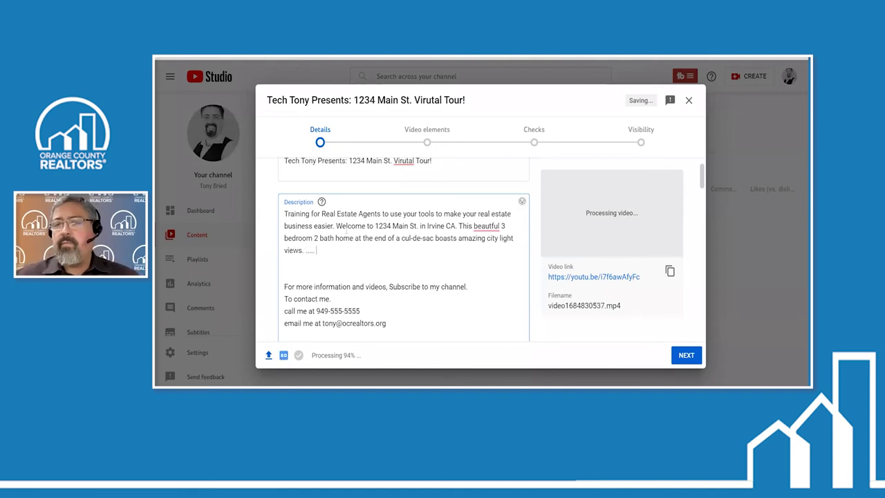
{"action": "scroll", "coordinate": [528, 271], "scroll_direction": "down", "scroll_amount": 2}
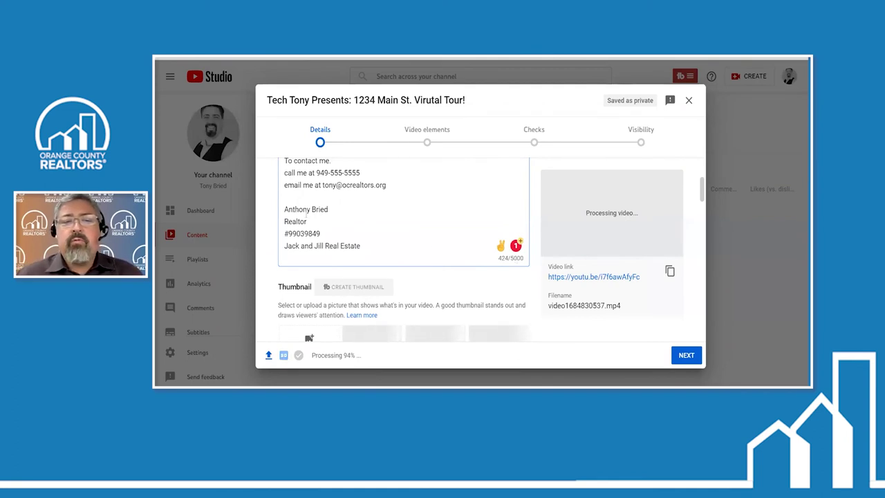
{"action": "scroll", "coordinate": [404, 249], "scroll_direction": "up", "scroll_amount": 1}
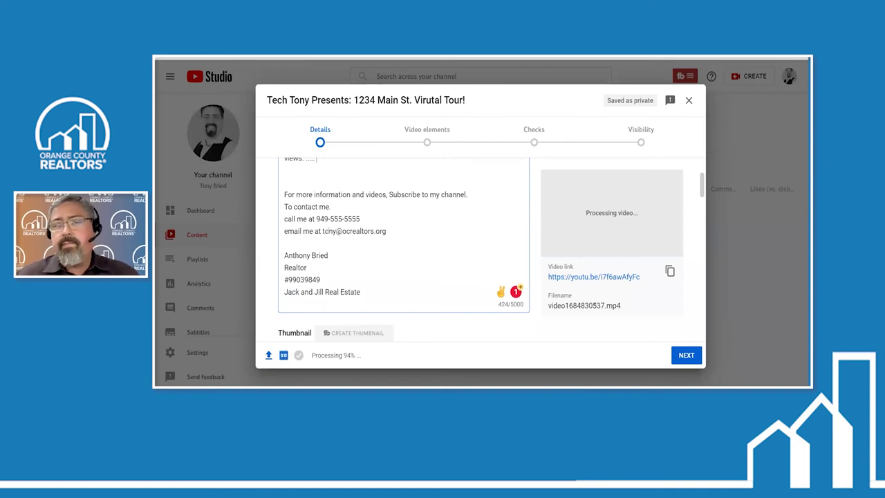
{"action": "scroll", "coordinate": [502, 238], "scroll_direction": "down", "scroll_amount": 5}
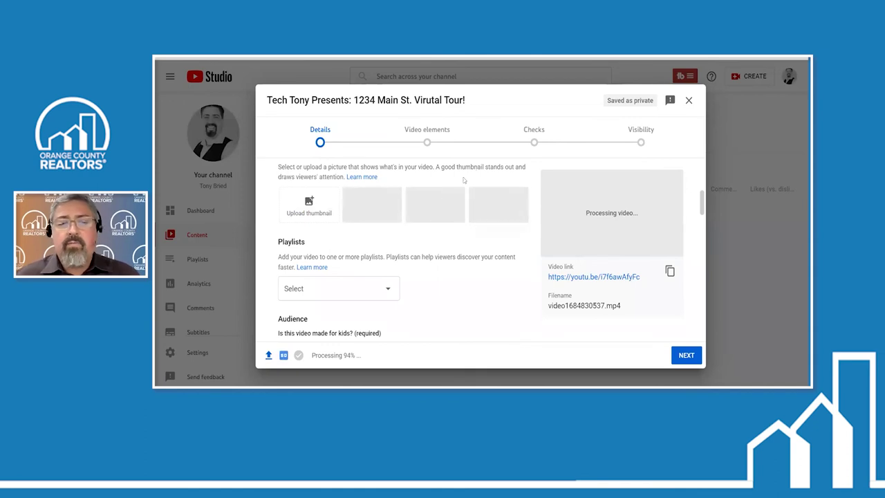
Mark the video 'No, it's not made for kids' and restrict it to viewers over 18
{"action": "scroll", "coordinate": [425, 242], "scroll_direction": "down", "scroll_amount": 2}
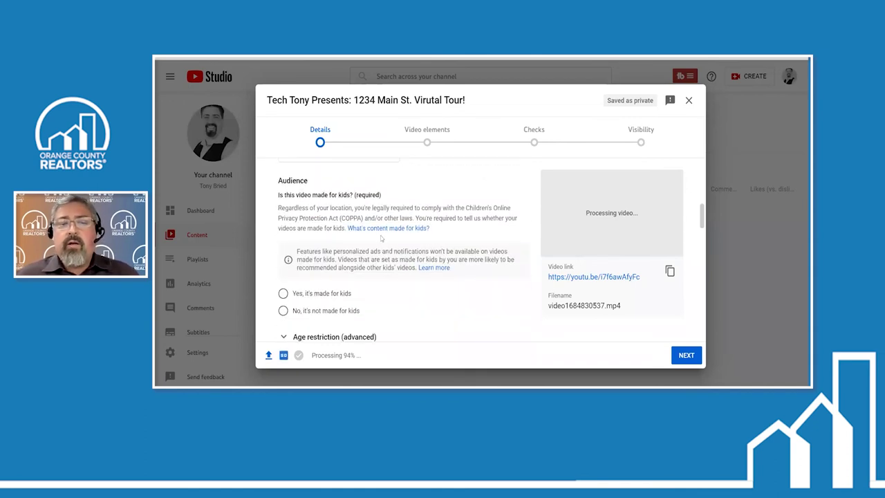
{"action": "scroll", "coordinate": [381, 238], "scroll_direction": "down", "scroll_amount": 2}
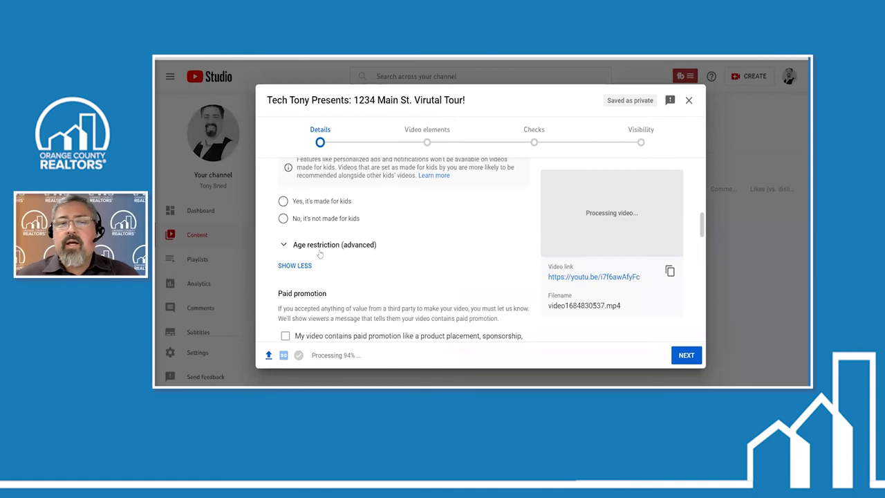
{"action": "left_click", "coordinate": [283, 218]}
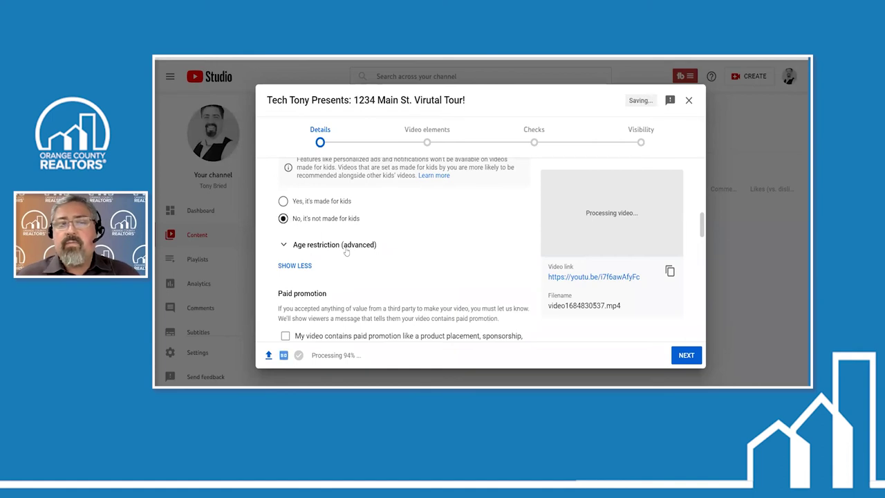
{"action": "left_click", "coordinate": [287, 250]}
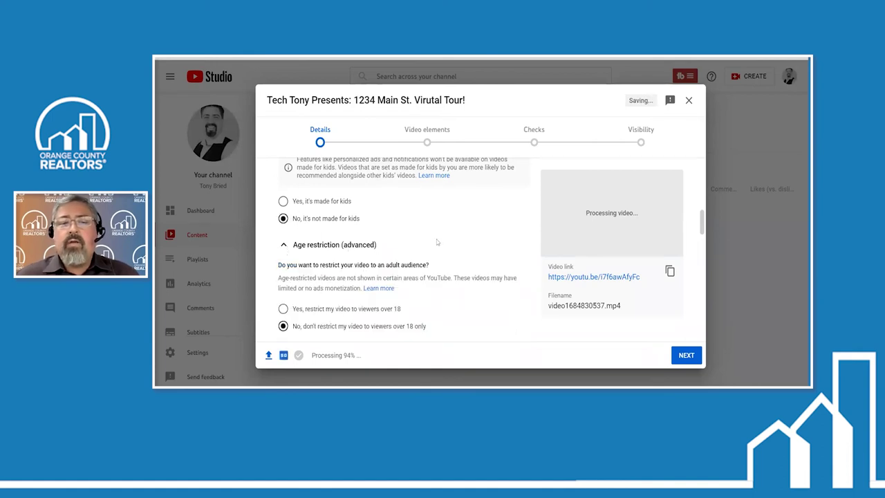
{"action": "scroll", "coordinate": [285, 248], "scroll_direction": "down", "scroll_amount": 2}
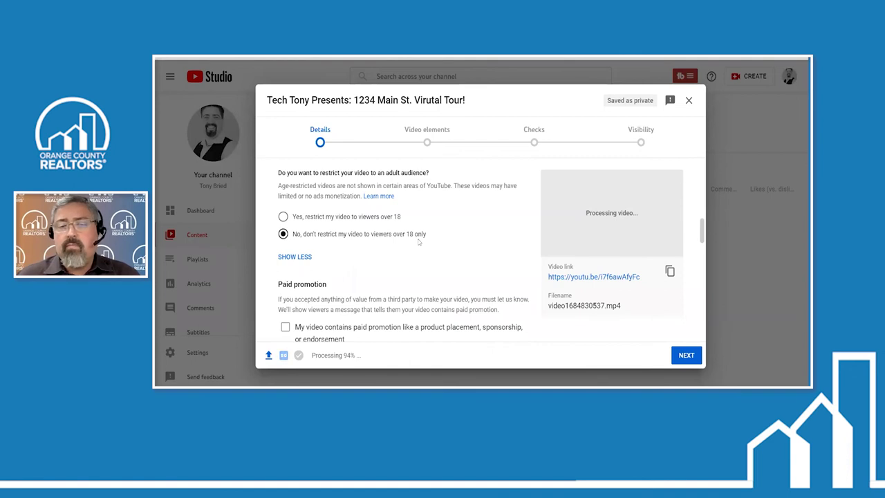
{"action": "left_click", "coordinate": [282, 216]}
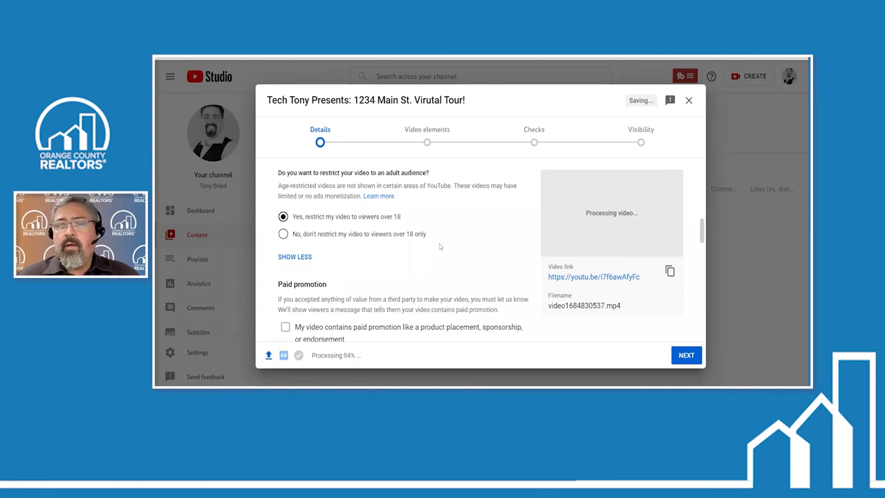
{"action": "scroll", "coordinate": [443, 246], "scroll_direction": "down", "scroll_amount": 4}
Add the tag 'virtual tour 1234 main st.' in the Tags box
{"action": "scroll", "coordinate": [444, 245], "scroll_direction": "down", "scroll_amount": 5}
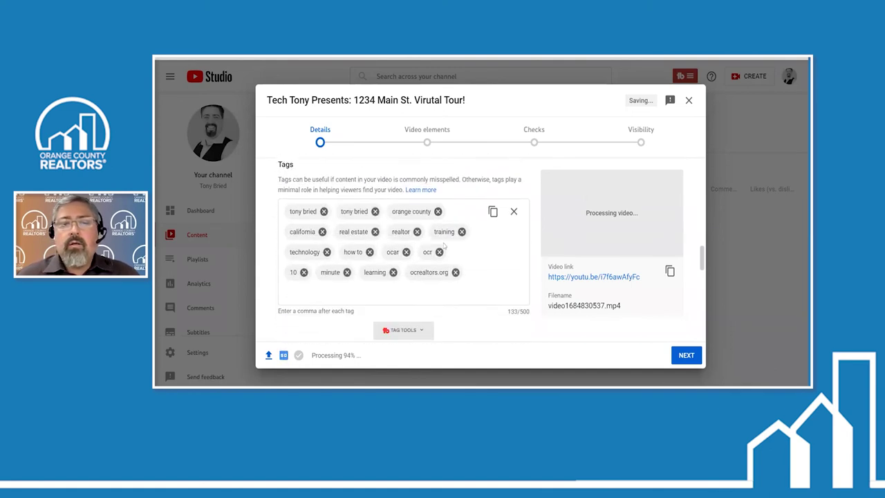
{"action": "scroll", "coordinate": [443, 248], "scroll_direction": "up", "scroll_amount": 1}
{"action": "scroll", "coordinate": [444, 247], "scroll_direction": "up", "scroll_amount": 1}
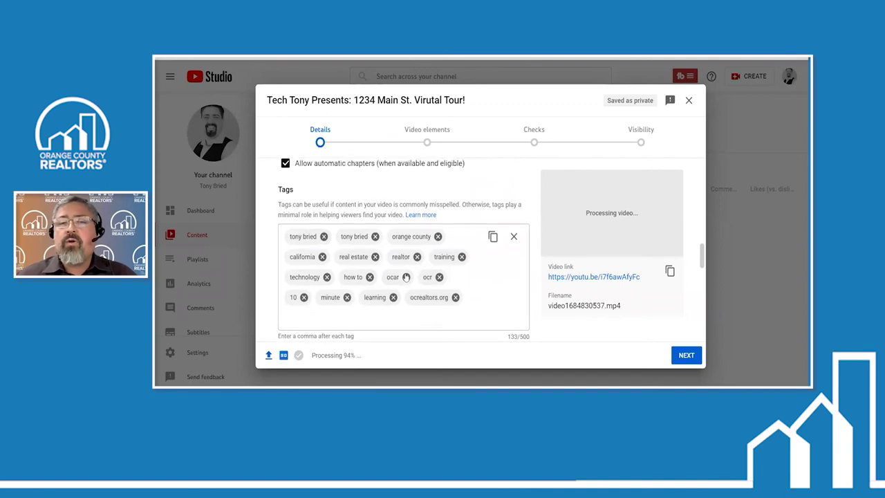
{"action": "scroll", "coordinate": [406, 275], "scroll_direction": "up", "scroll_amount": 3}
{"action": "scroll", "coordinate": [470, 214], "scroll_direction": "down", "scroll_amount": 5}
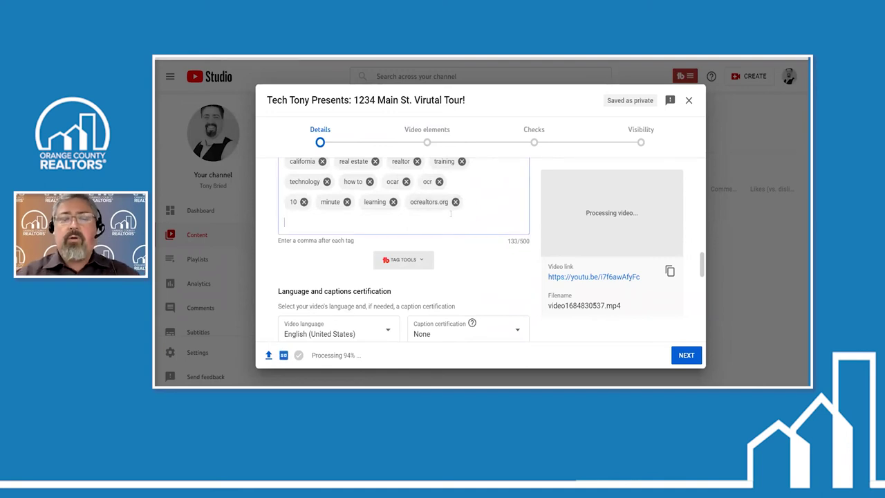
{"action": "left_click", "coordinate": [451, 215]}
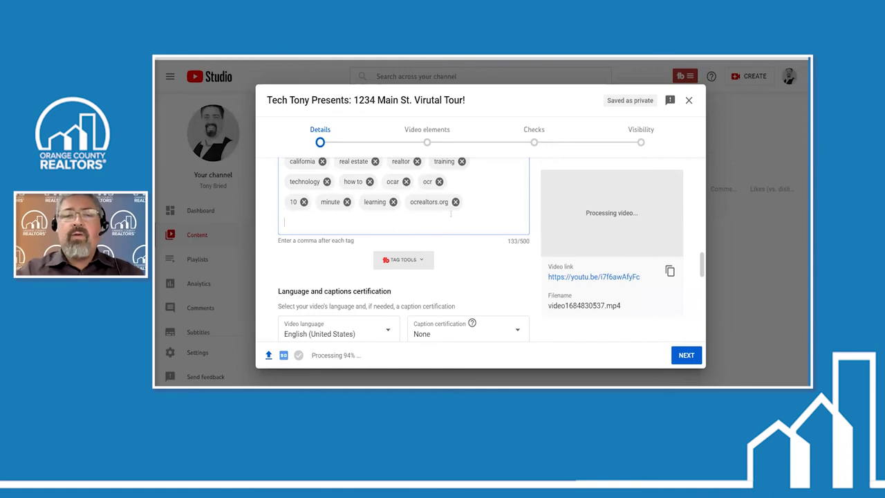
{"action": "type", "text": "virtual tour"}
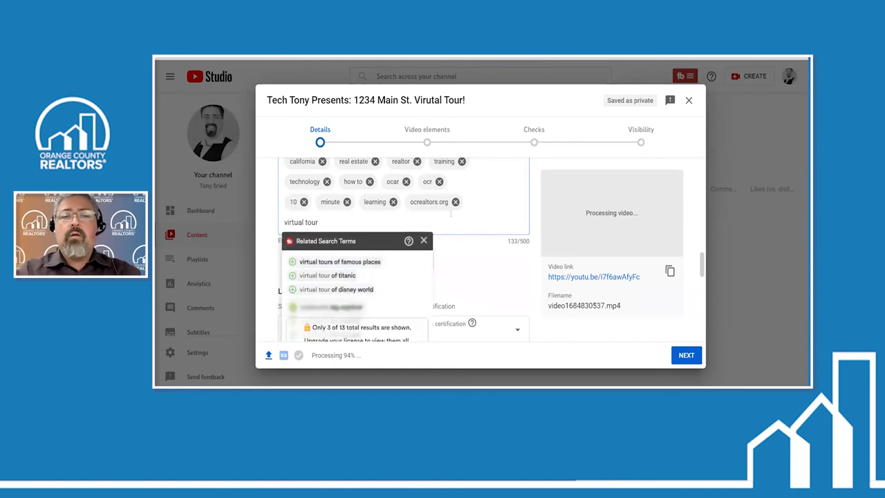
{"action": "type", "text": " 1234 m"}
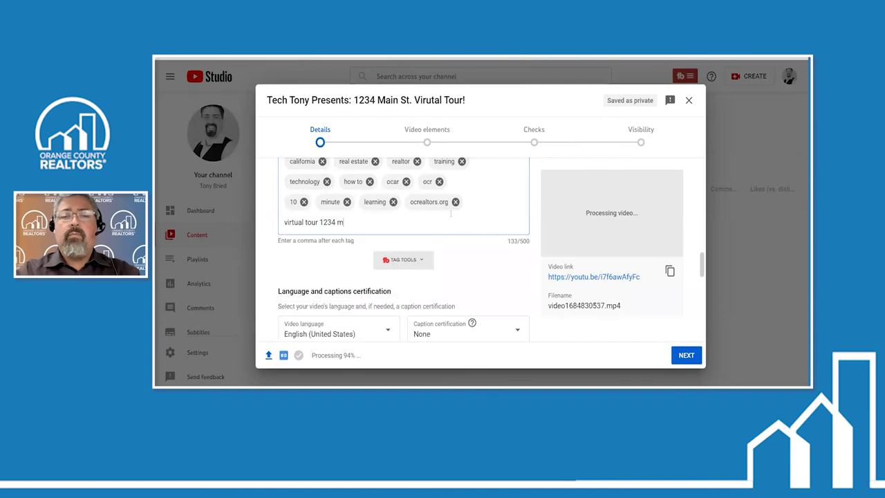
{"action": "type", "text": "ain st"}
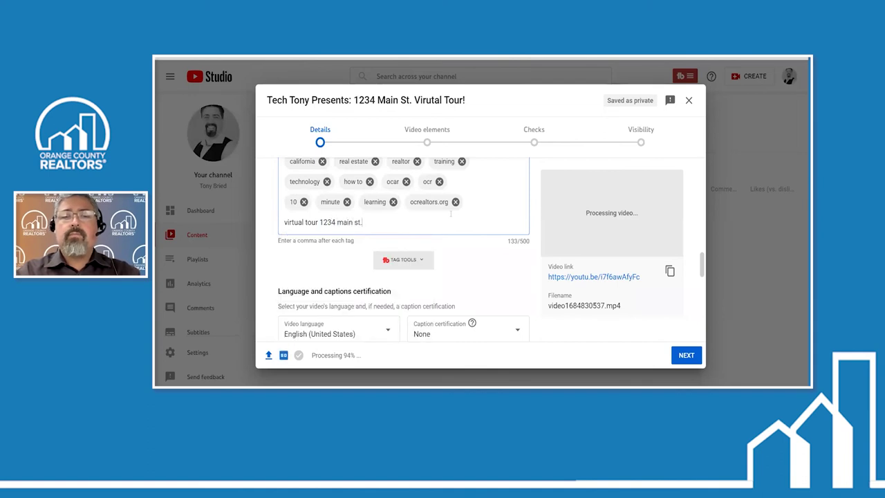
{"action": "type", "text": "."}
{"action": "key", "text": "Return"}
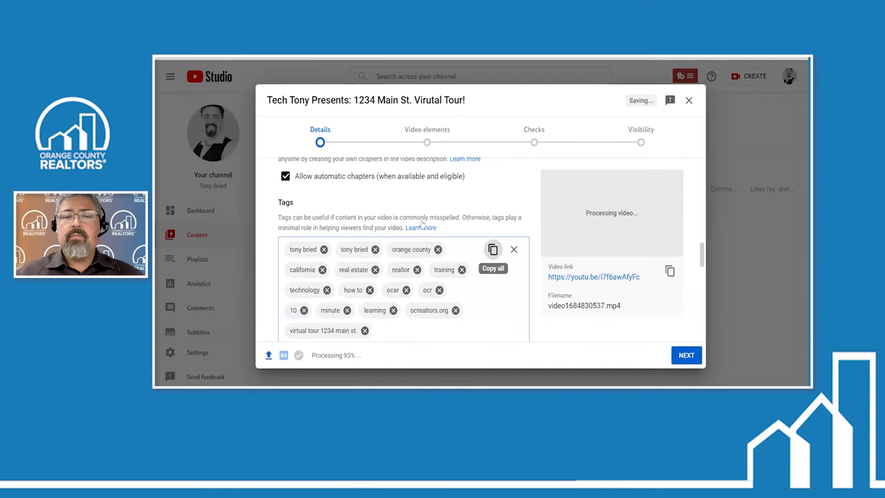
Add the tags 'irvine home for sale', '3 bedroom 2 bath home' and 'cul-de-sac'
{"action": "scroll", "coordinate": [422, 223], "scroll_direction": "down", "scroll_amount": 2}
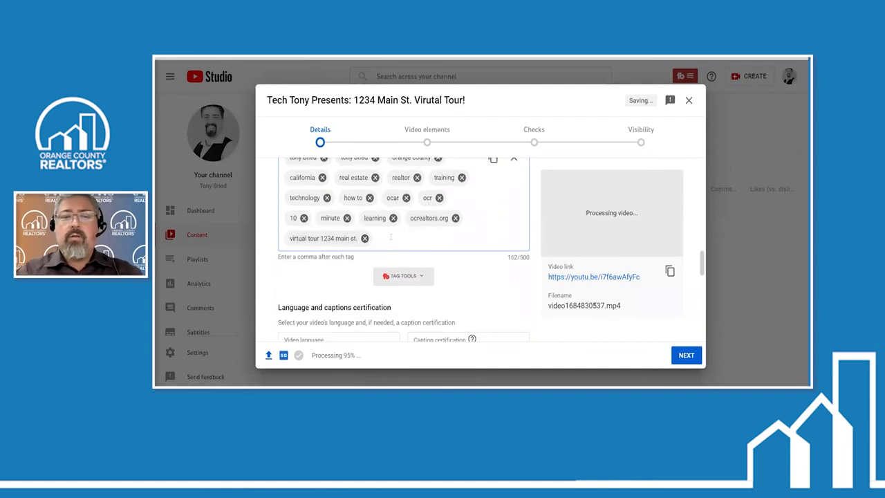
{"action": "type", "text": "irvine home "}
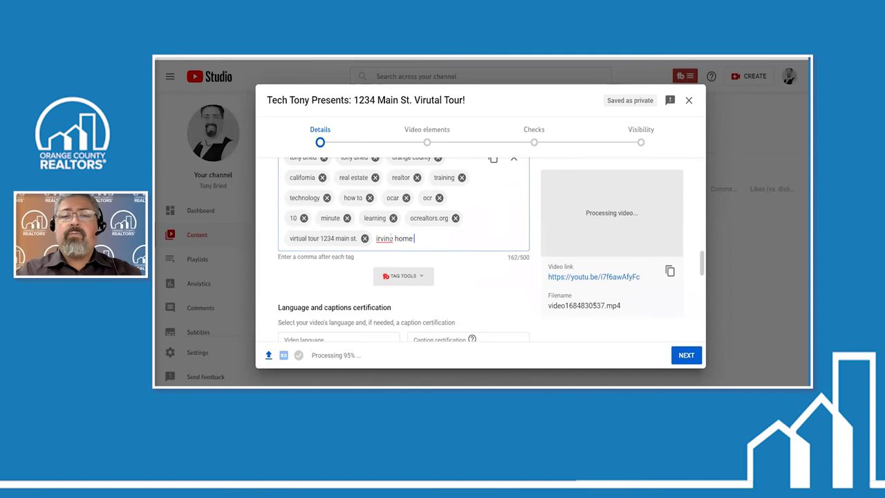
{"action": "type", "text": "for sale"}
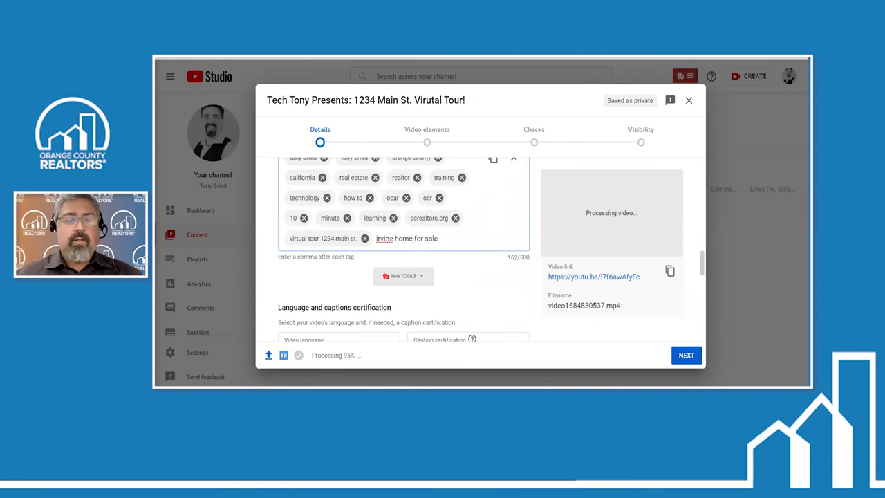
{"action": "key", "text": "Return"}
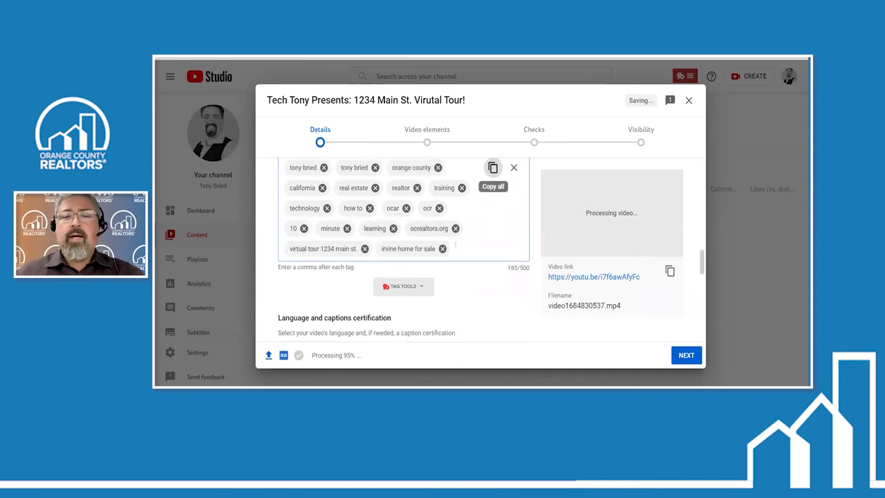
{"action": "type", "text": "3 bedroom"}
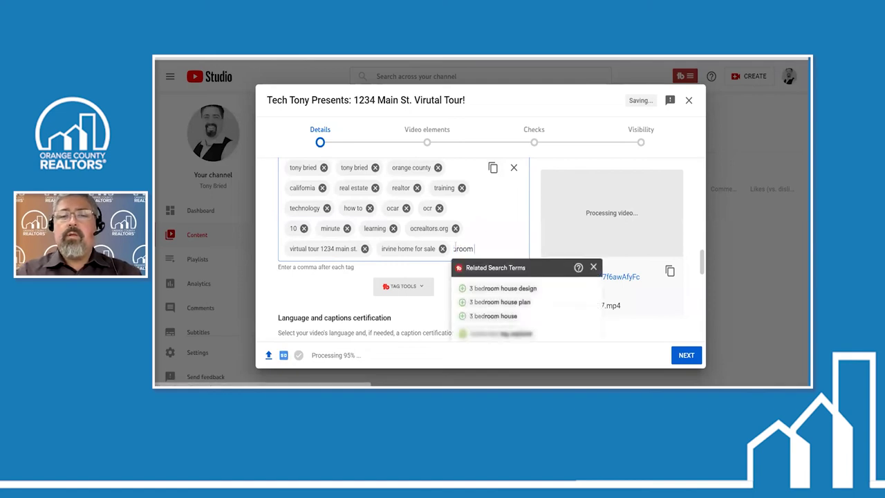
{"action": "type", "text": " 2 bath h"}
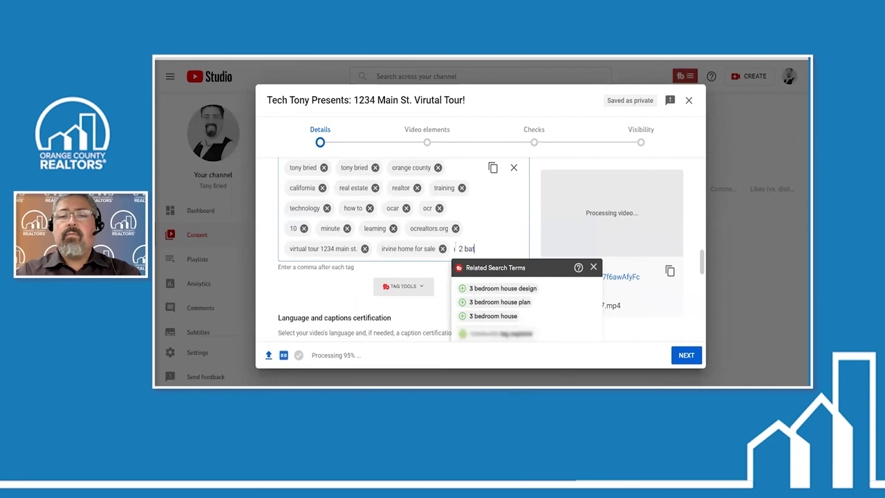
{"action": "type", "text": "ome"}
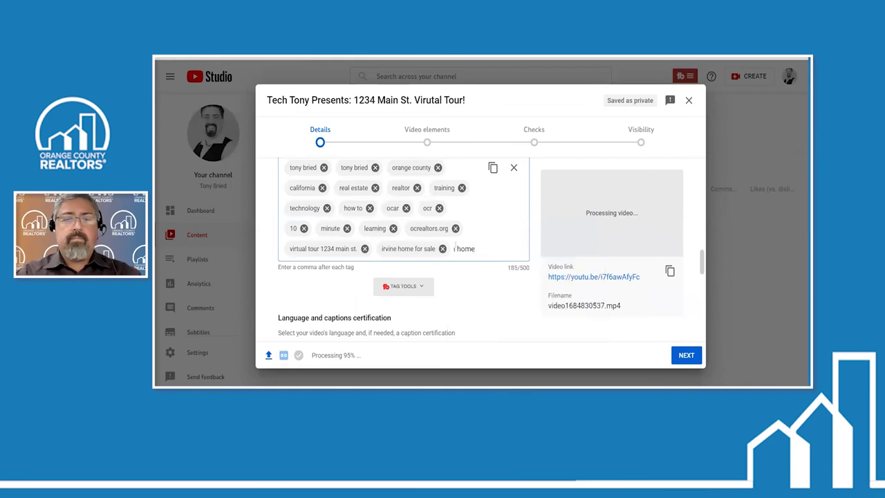
{"action": "key", "text": "comma"}
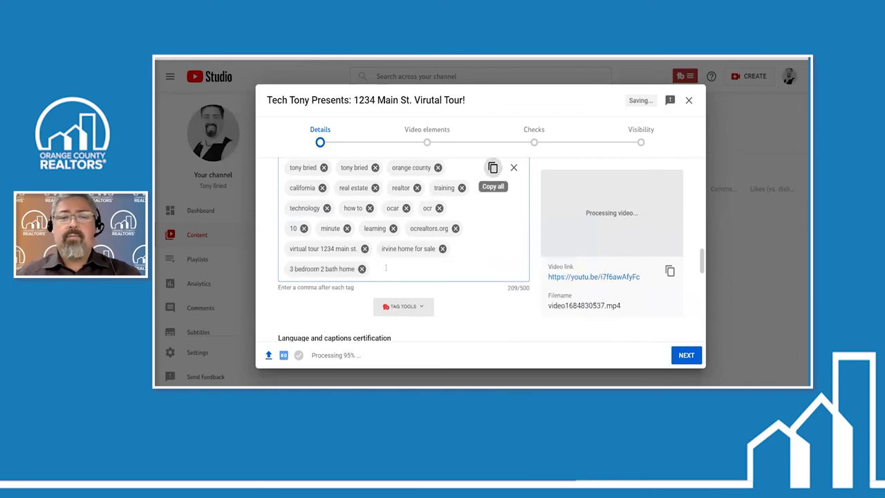
{"action": "type", "text": "cu"}
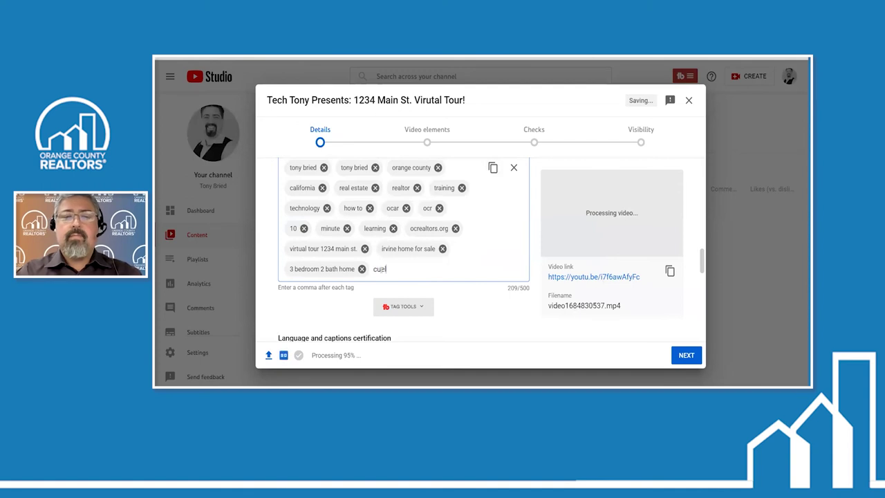
{"action": "type", "text": "l-de-"}
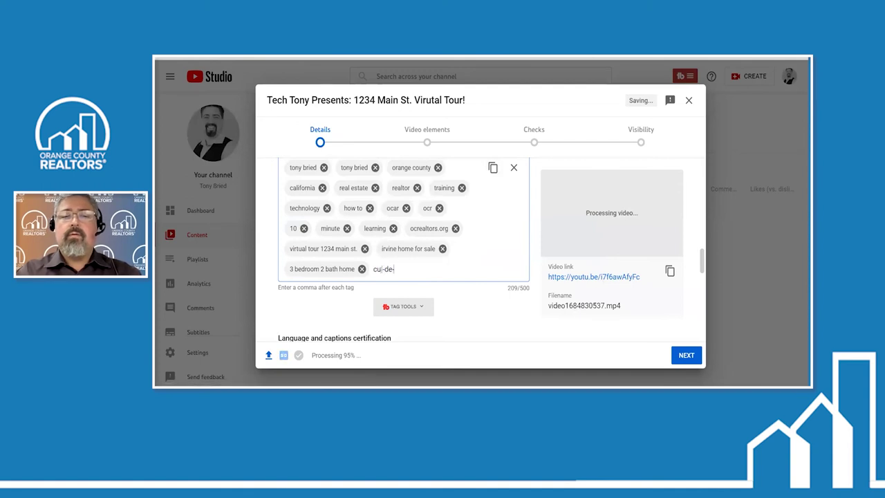
{"action": "type", "text": "sac"}
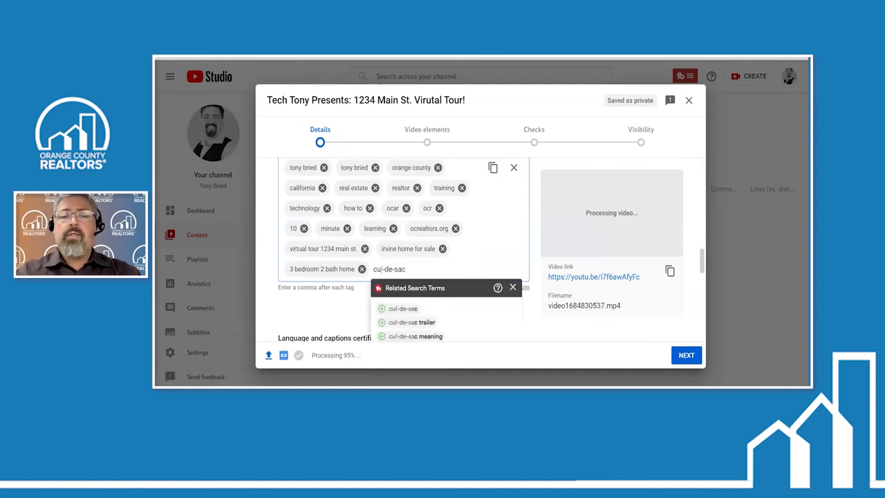
{"action": "key", "text": "Return"}
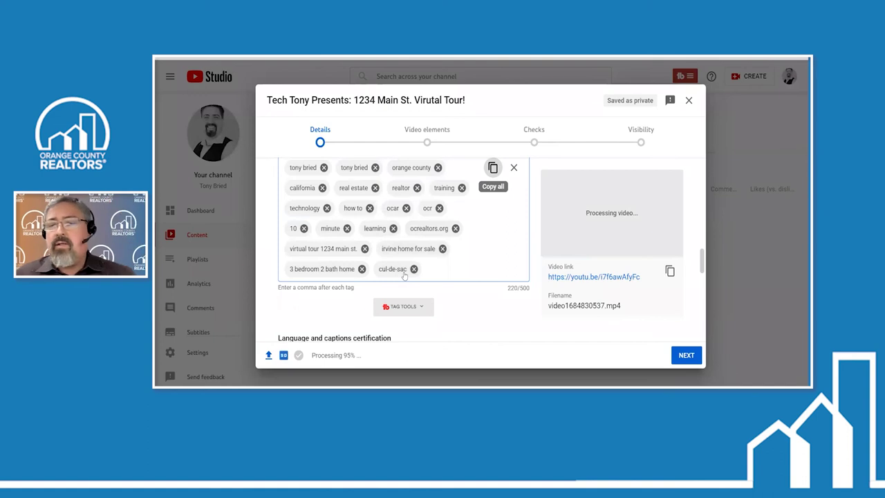
{"action": "scroll", "coordinate": [429, 271], "scroll_direction": "down", "scroll_amount": 2}
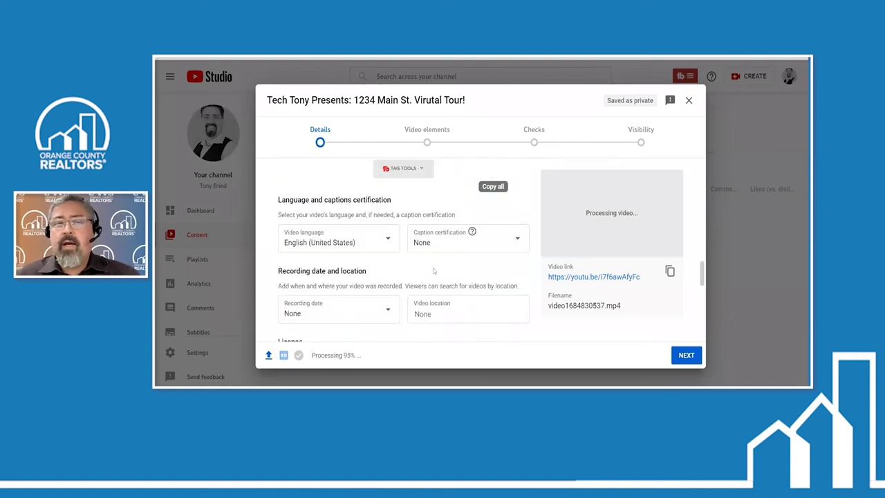
{"action": "scroll", "coordinate": [434, 270], "scroll_direction": "up", "scroll_amount": 2}
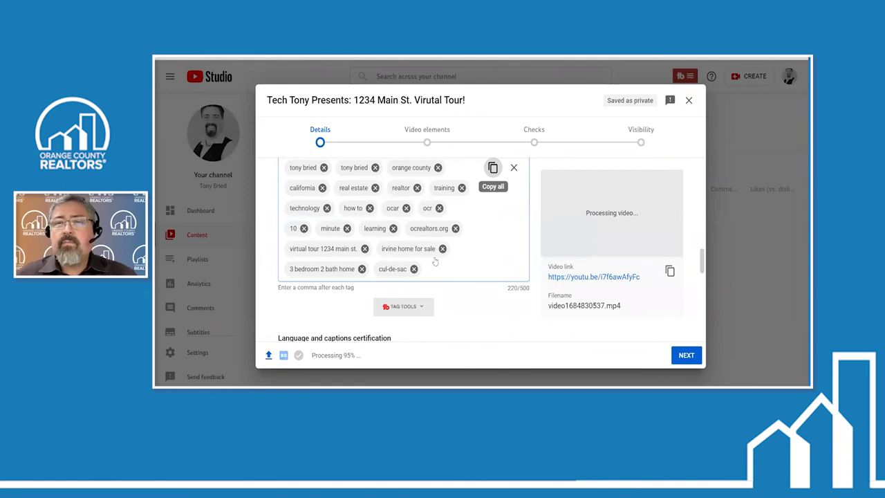
{"action": "scroll", "coordinate": [492, 267], "scroll_direction": "down", "scroll_amount": 2}
{"action": "scroll", "coordinate": [581, 277], "scroll_direction": "down", "scroll_amount": 8}
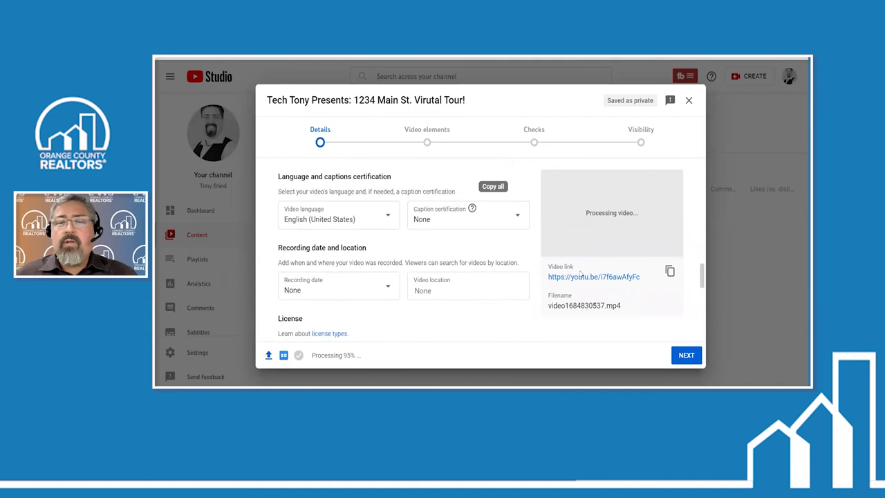
{"action": "scroll", "coordinate": [581, 276], "scroll_direction": "down", "scroll_amount": 1}
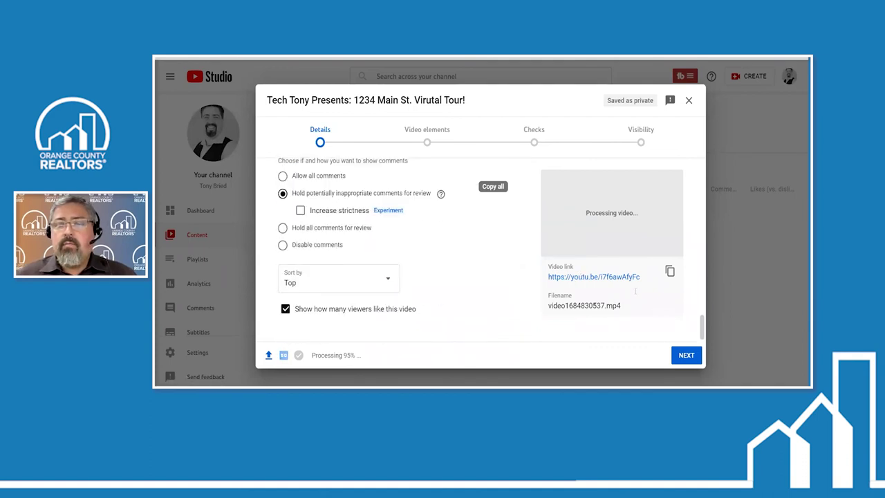
Advance past Video elements to the Checks stage, which reports no copyright issues
{"action": "left_click", "coordinate": [685, 355]}
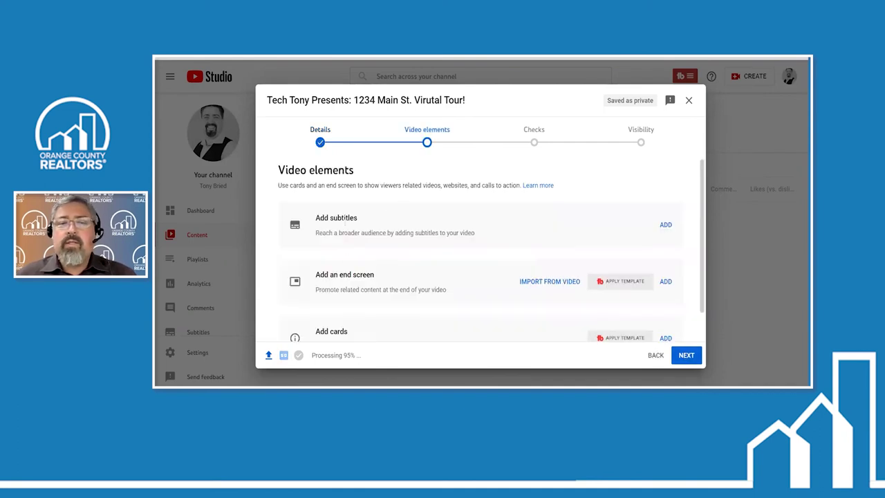
{"action": "scroll", "coordinate": [337, 270], "scroll_direction": "down", "scroll_amount": 1}
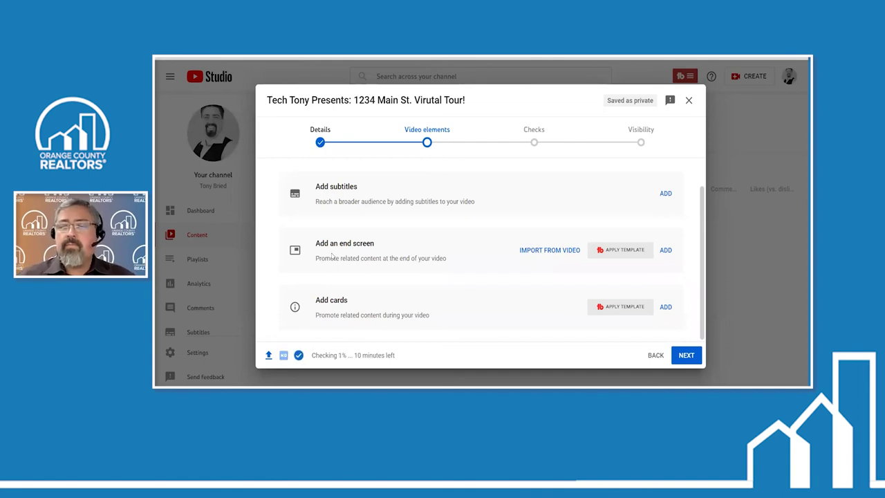
{"action": "left_click", "coordinate": [686, 359]}
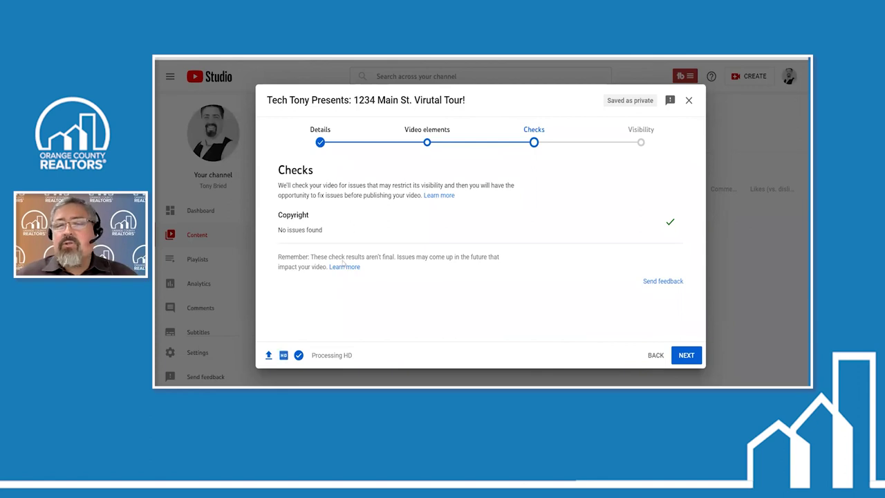
On Visibility, try Unlisted and Private, then leave the video set to Public
{"action": "left_click", "coordinate": [685, 356]}
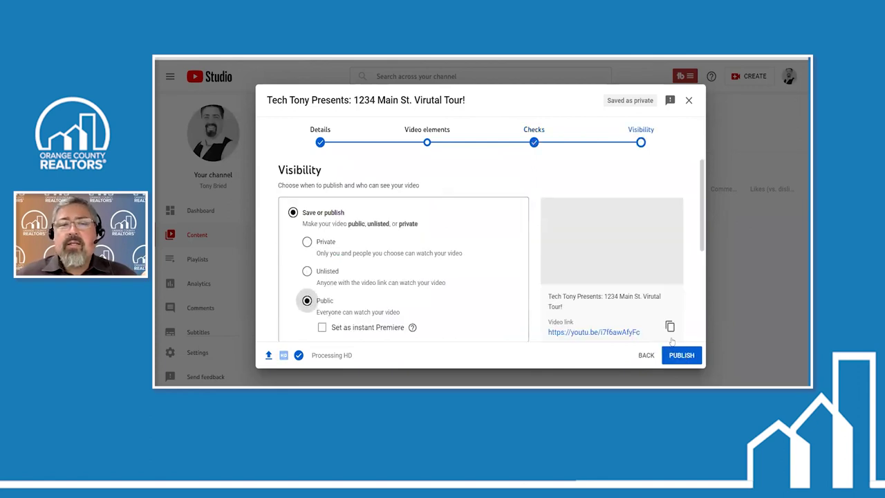
{"action": "scroll", "coordinate": [515, 250], "scroll_direction": "down", "scroll_amount": 2}
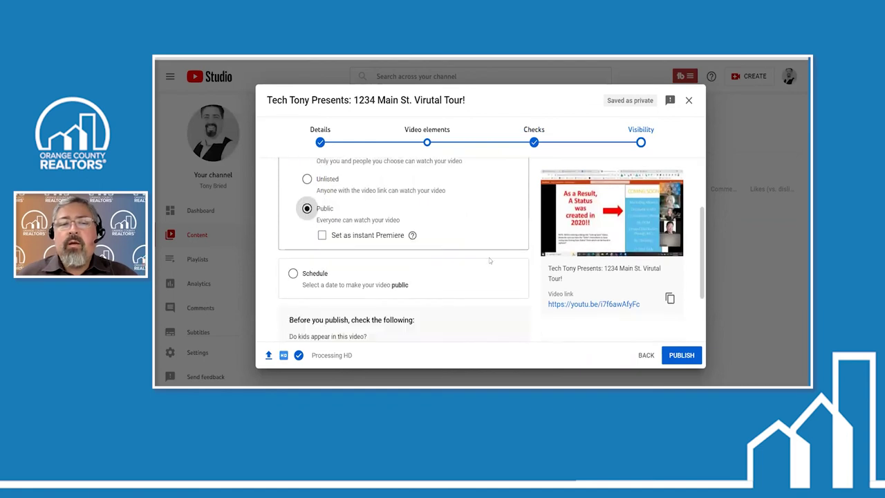
{"action": "scroll", "coordinate": [489, 260], "scroll_direction": "up", "scroll_amount": 2}
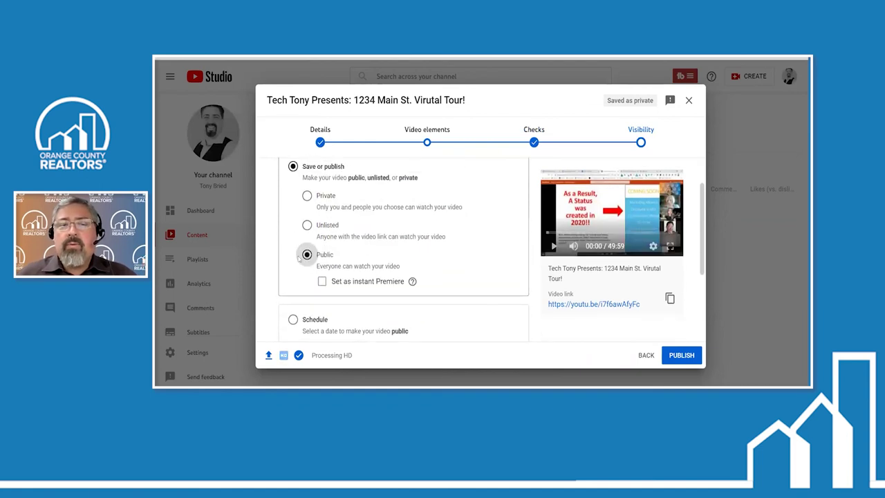
{"action": "left_click", "coordinate": [307, 227]}
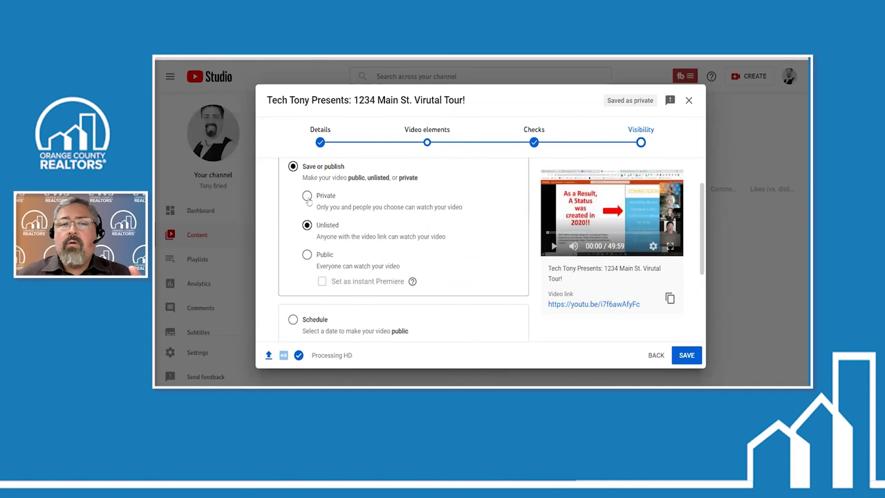
{"action": "left_click", "coordinate": [307, 196]}
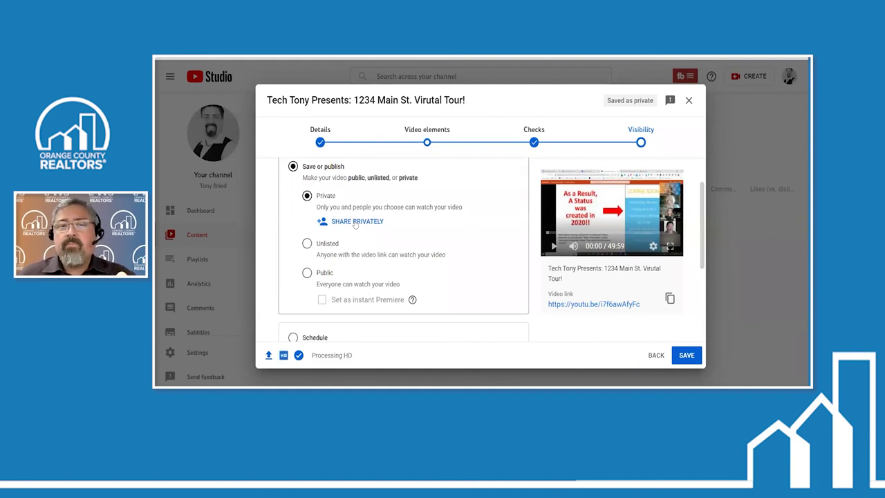
{"action": "left_click", "coordinate": [308, 273]}
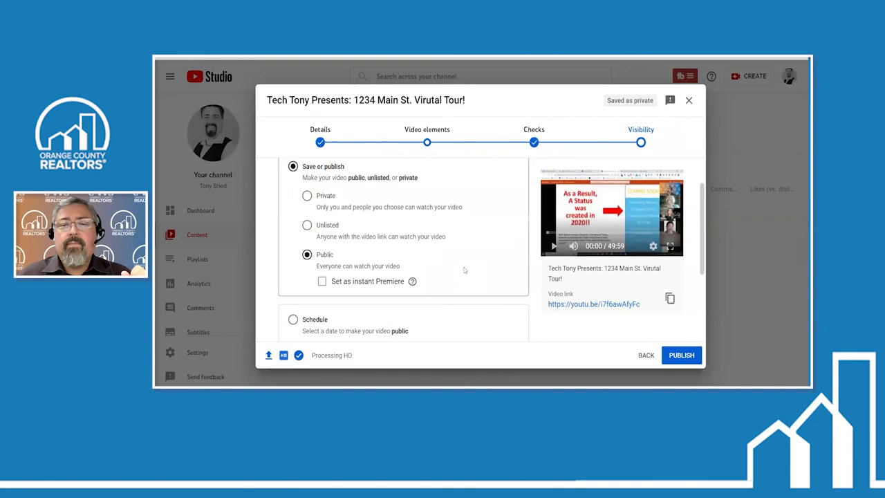
{"action": "scroll", "coordinate": [465, 271], "scroll_direction": "down", "scroll_amount": 2}
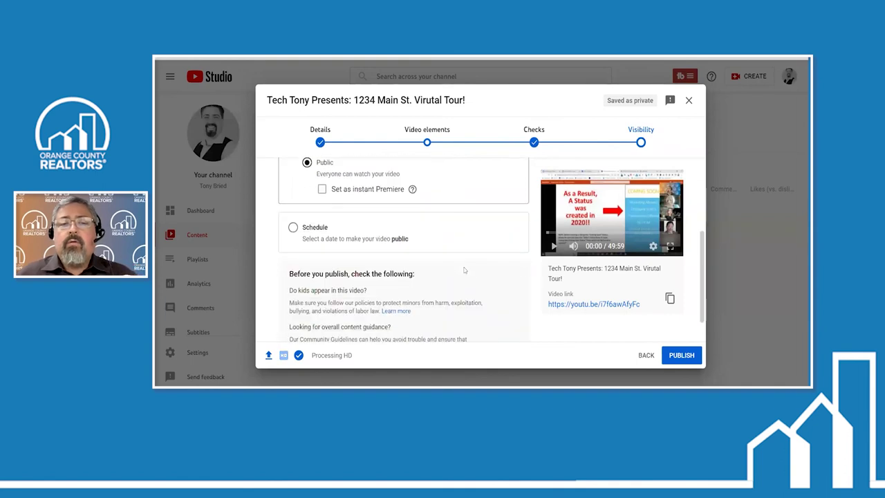
{"action": "scroll", "coordinate": [465, 270], "scroll_direction": "up", "scroll_amount": 1}
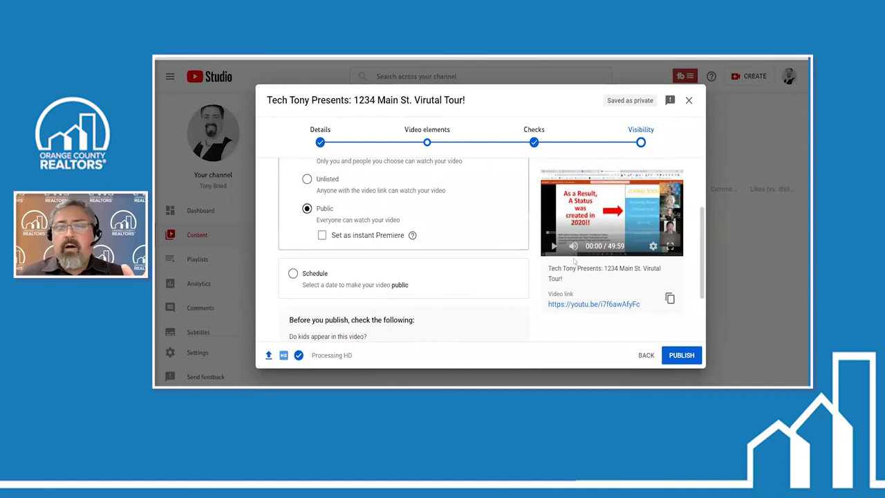
{"action": "left_click_drag", "start_coordinate": [645, 304], "coordinate": [549, 304]}
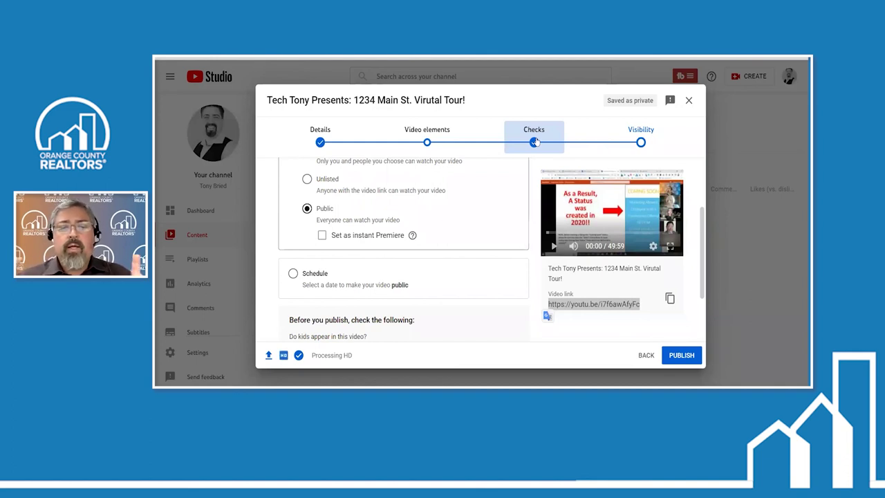
Switch between Schedule and Save or publish, ending on Schedule
{"action": "left_click", "coordinate": [293, 275]}
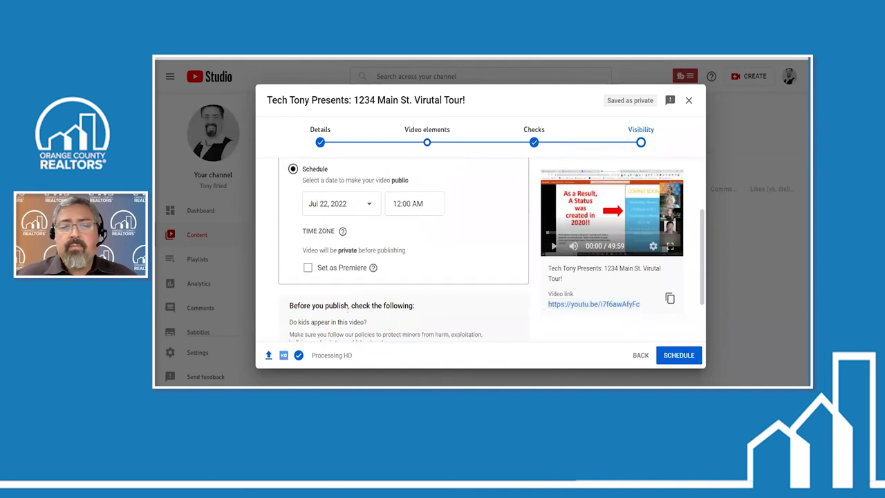
{"action": "scroll", "coordinate": [318, 204], "scroll_direction": "up", "scroll_amount": 2}
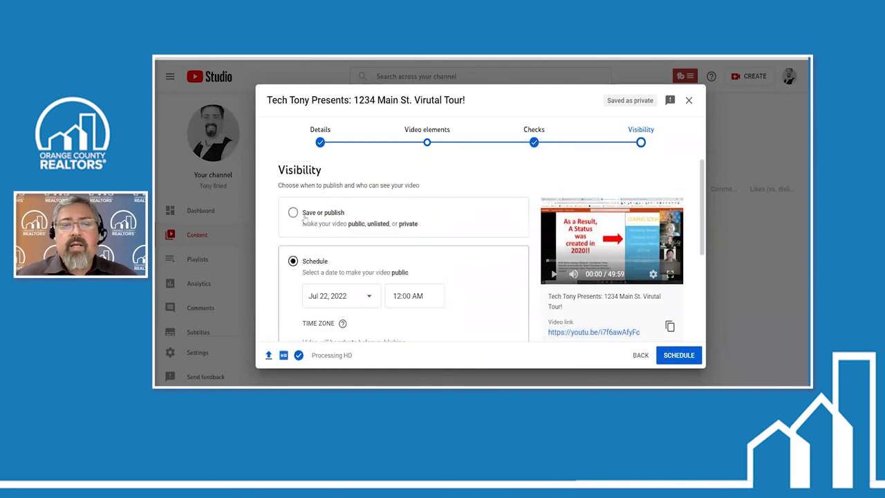
{"action": "left_click", "coordinate": [296, 214]}
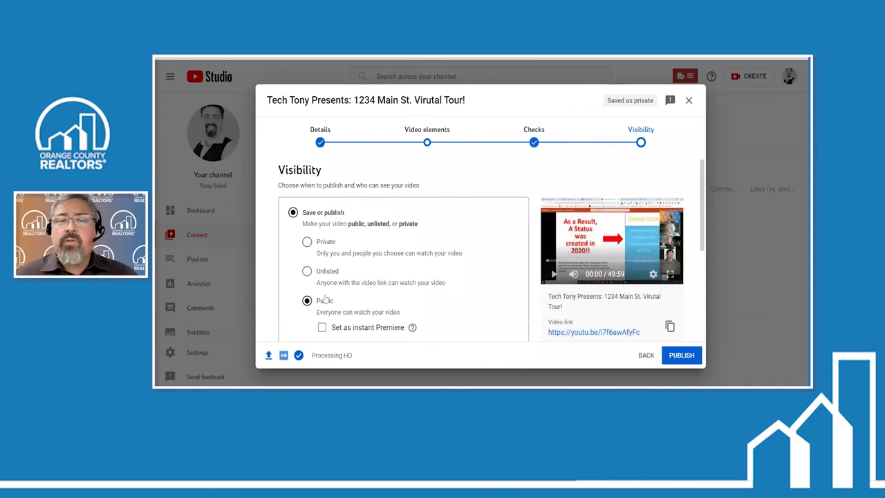
{"action": "scroll", "coordinate": [332, 251], "scroll_direction": "down", "scroll_amount": 3}
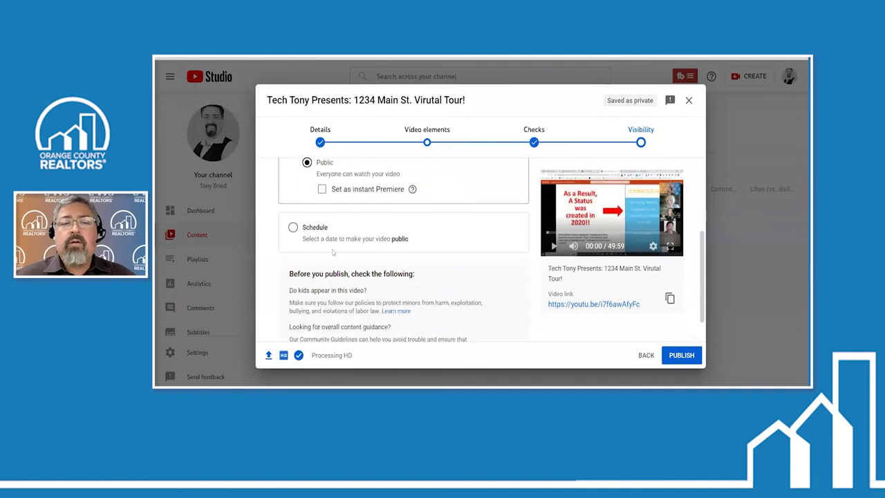
{"action": "left_click", "coordinate": [294, 229]}
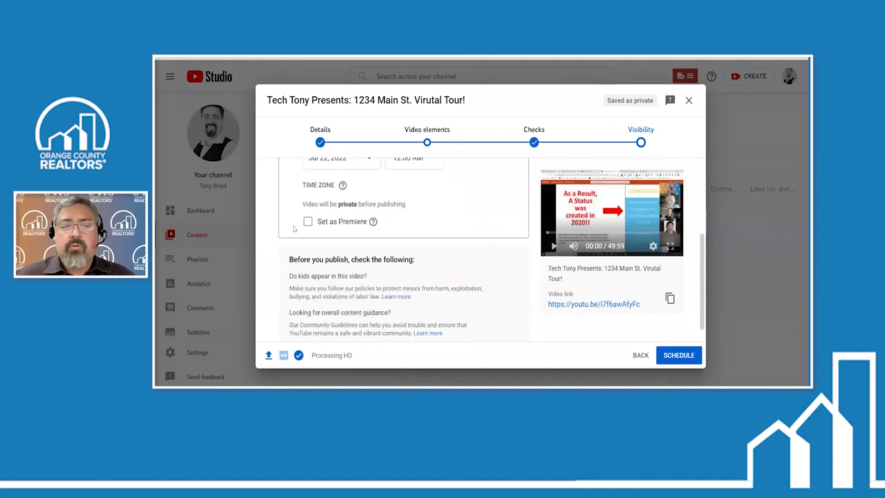
{"action": "scroll", "coordinate": [334, 257], "scroll_direction": "up", "scroll_amount": 2}
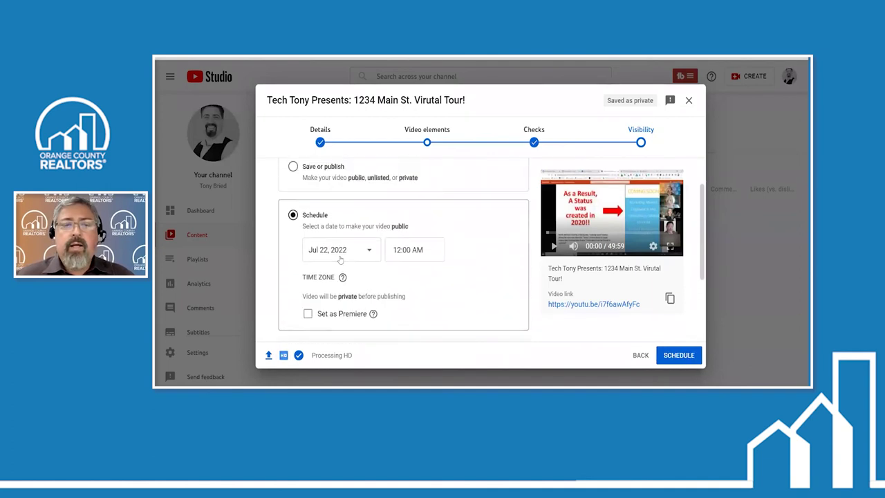
Pick Jul 28, 2022 as the schedule date, then choose Save or publish instead
{"action": "left_click", "coordinate": [359, 256]}
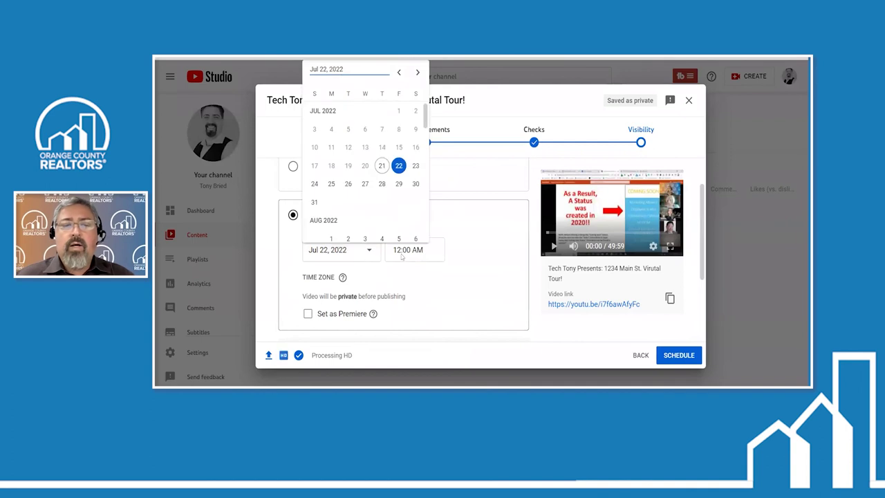
{"action": "left_click", "coordinate": [475, 277]}
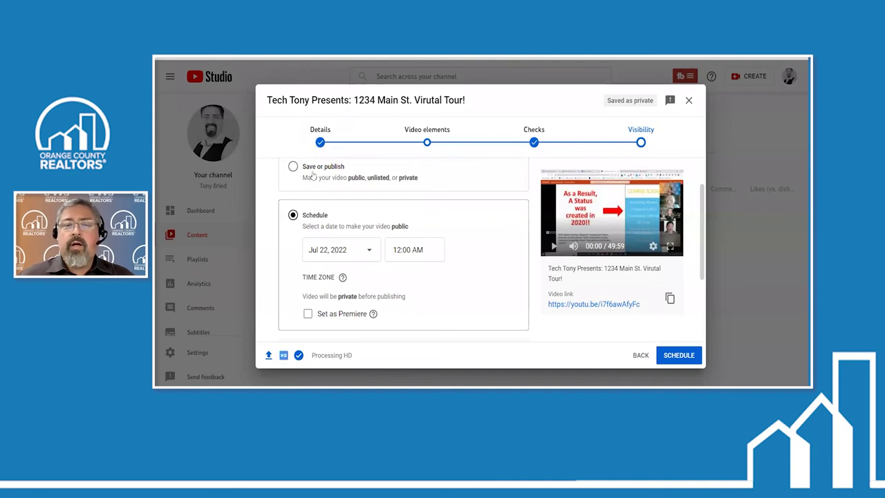
{"action": "left_click", "coordinate": [367, 254]}
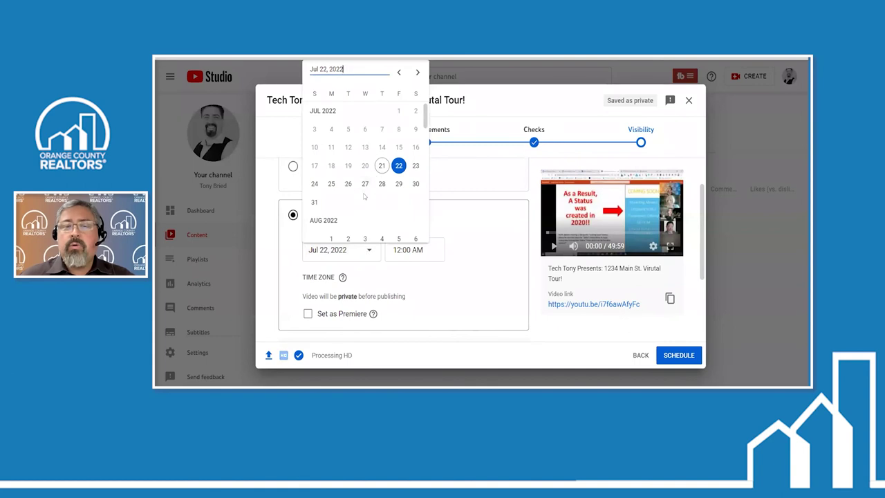
{"action": "left_click", "coordinate": [453, 198]}
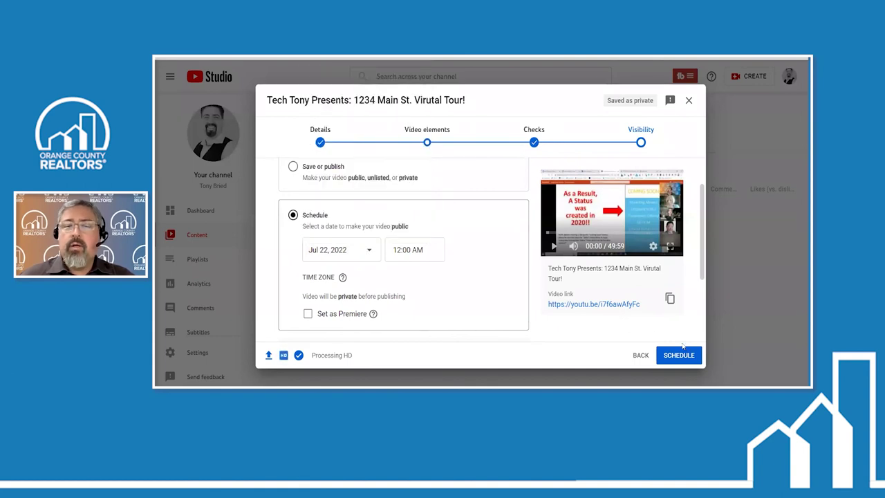
{"action": "left_click", "coordinate": [370, 251]}
{"action": "left_click", "coordinate": [380, 185]}
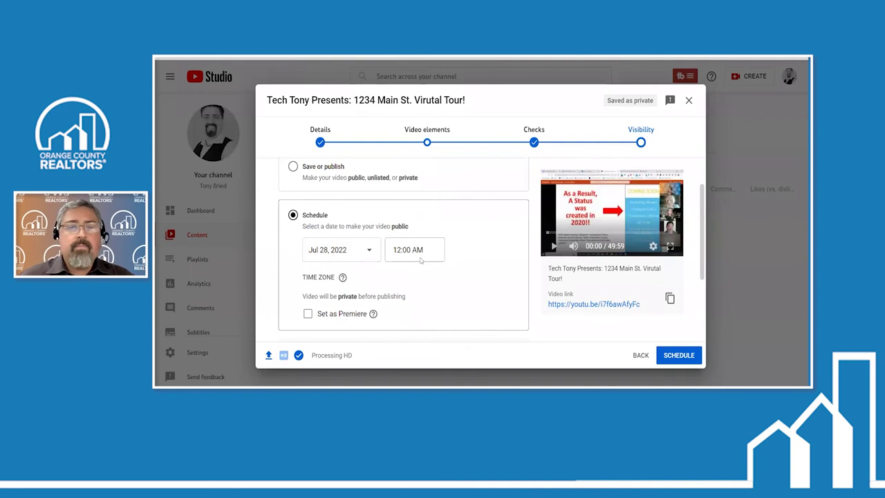
{"action": "left_click", "coordinate": [293, 167]}
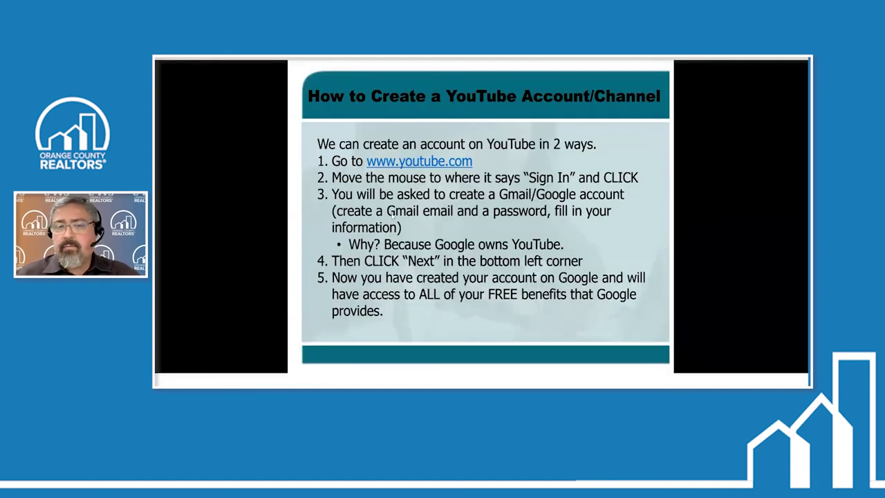
Advance the PowerPoint slides past branding, Video Manager and YouTube tools to Analytics Are Important
{"action": "key", "text": "Right"}
{"action": "key", "text": "Right"}
{"action": "key", "text": "Right"}
{"action": "key", "text": "Right"}
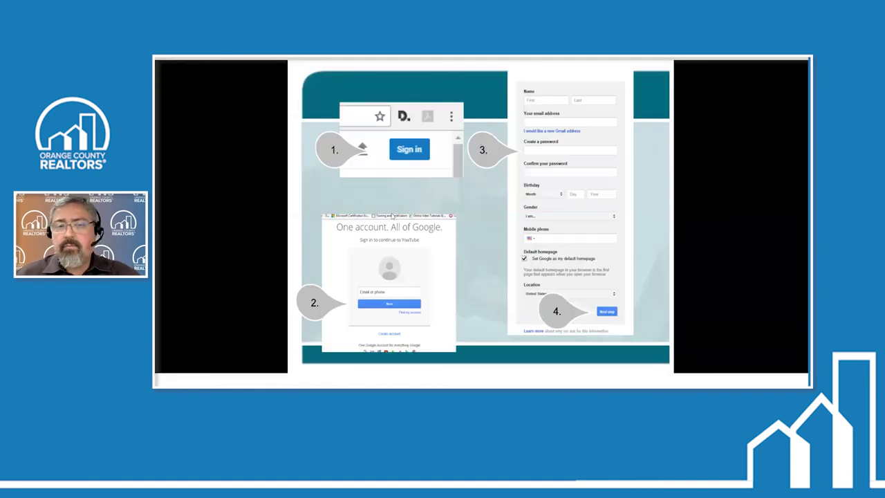
{"action": "key", "text": "Right"}
{"action": "key", "text": "Right"}
{"action": "key", "text": "Right"}
{"action": "key", "text": "Right"}
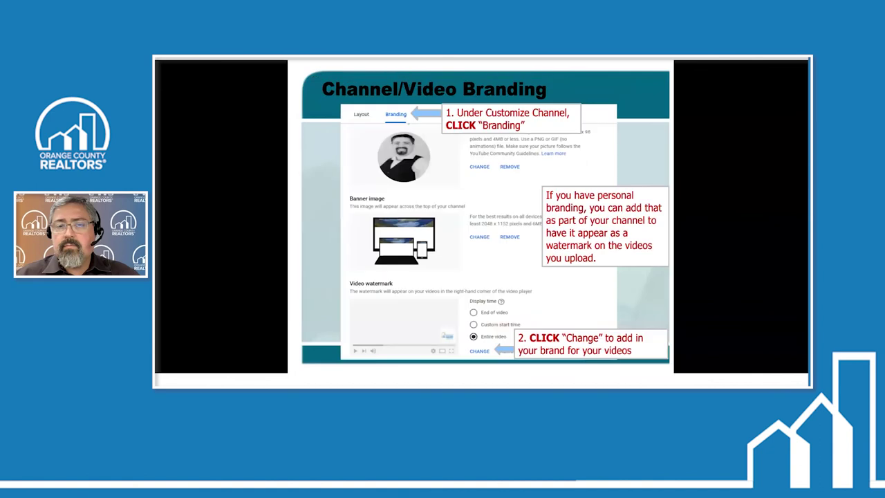
{"action": "key", "text": "Right"}
{"action": "key", "text": "Right"}
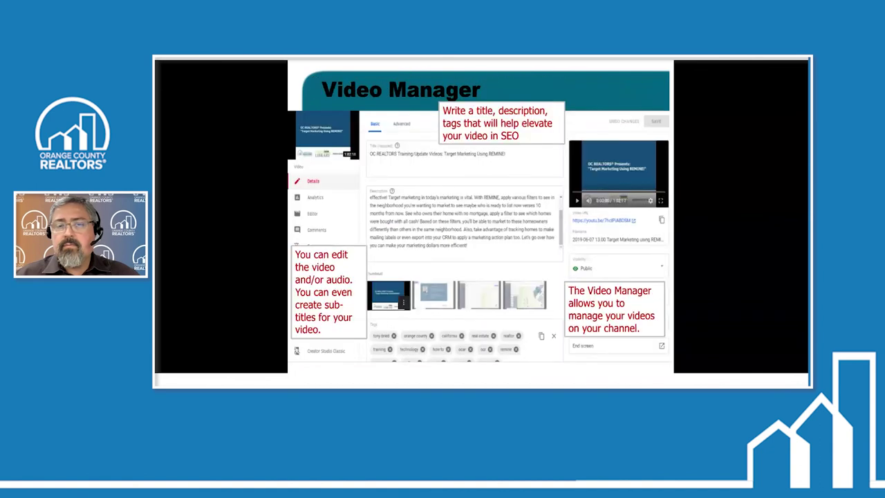
{"action": "key", "text": "Left"}
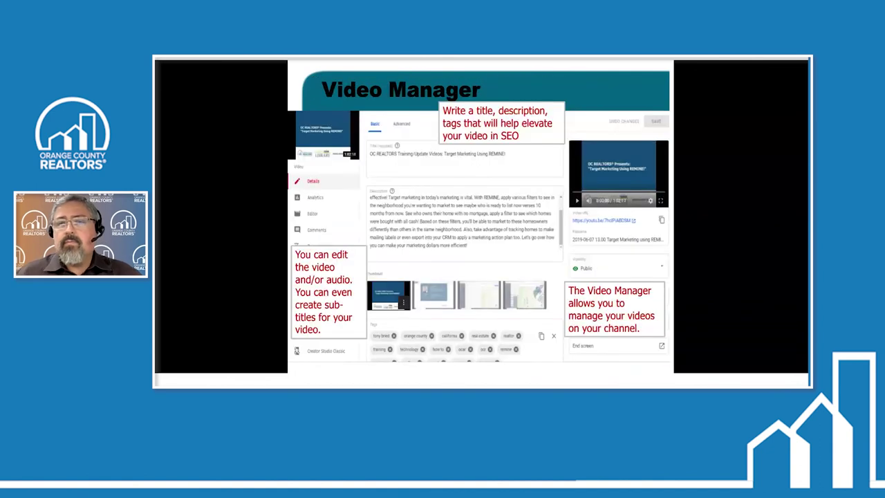
{"action": "key", "text": "Right"}
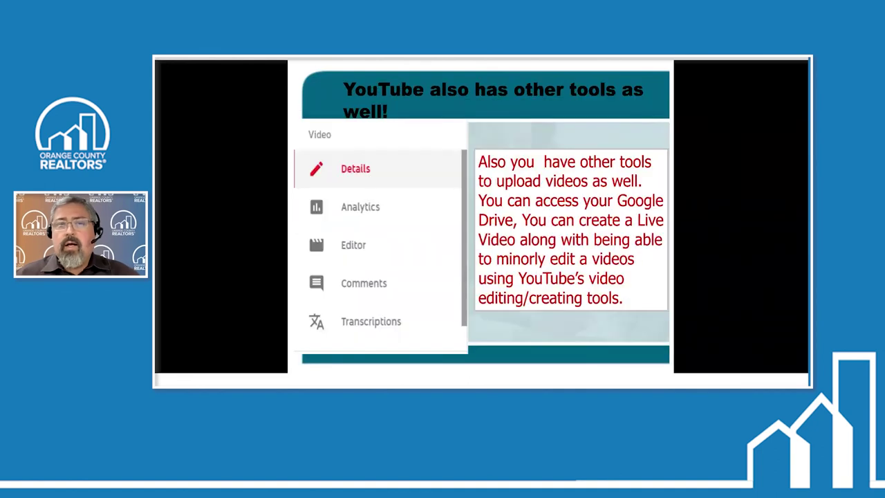
{"action": "key", "text": "Right"}
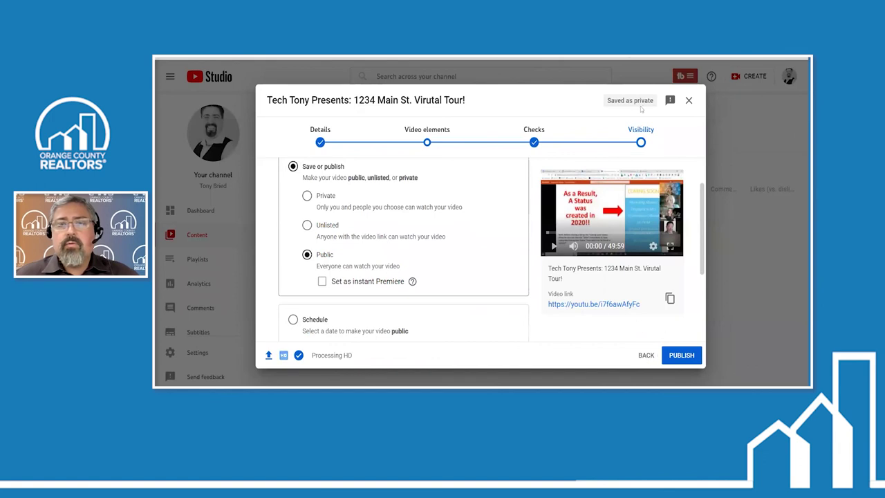
Close the tour video upload as a draft, then view the Channel analytics 28-day overview
{"action": "left_click", "coordinate": [689, 100]}
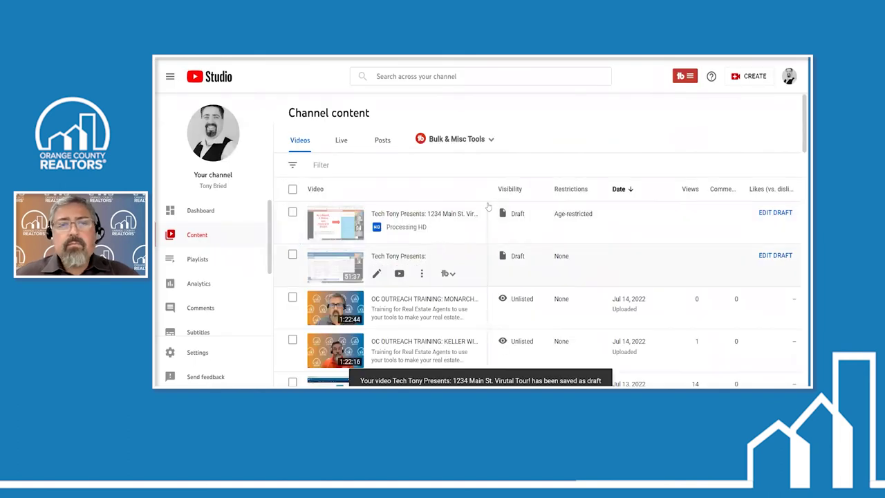
{"action": "left_click", "coordinate": [198, 283]}
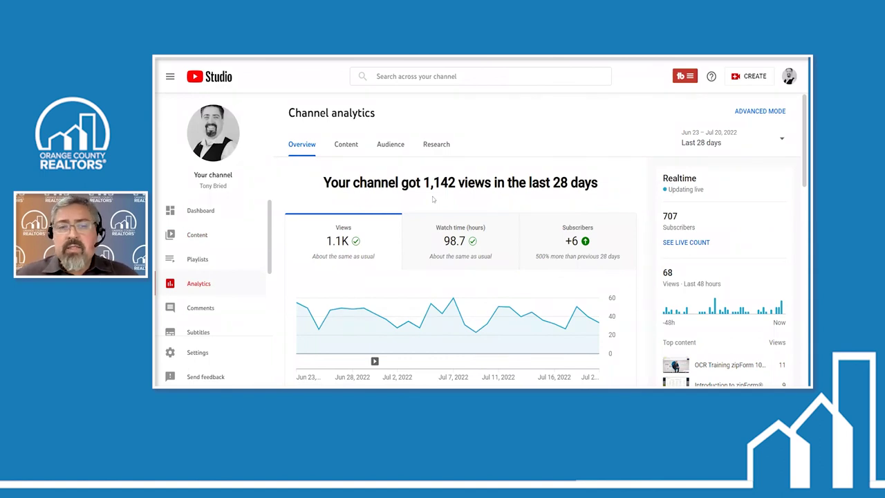
{"action": "scroll", "coordinate": [433, 199], "scroll_direction": "down", "scroll_amount": 1}
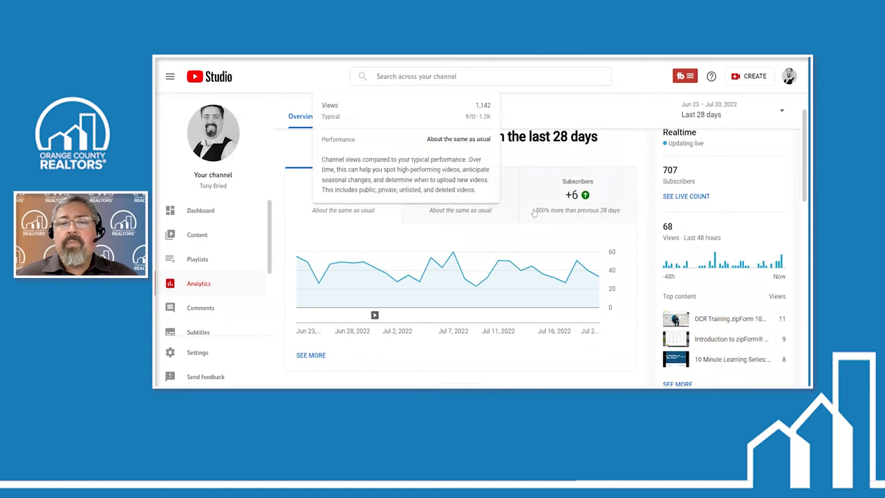
{"action": "mouse_move", "coordinate": [566, 216]}
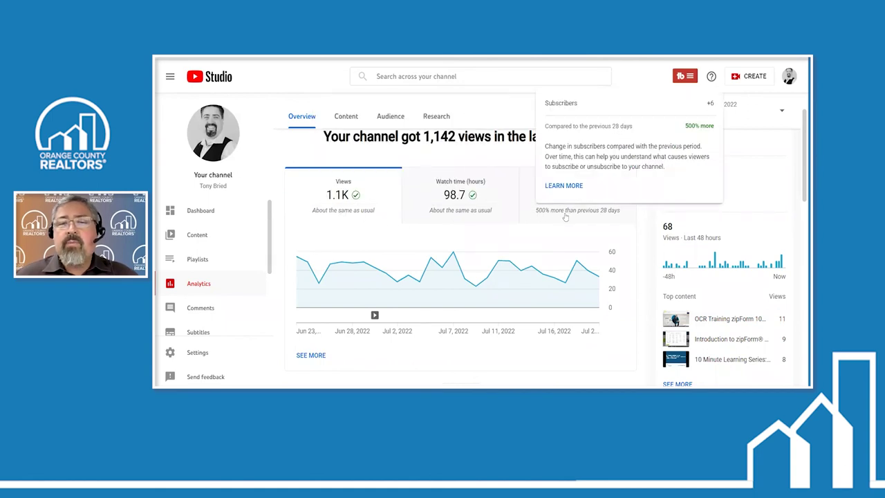
{"action": "scroll", "coordinate": [533, 249], "scroll_direction": "down", "scroll_amount": 2}
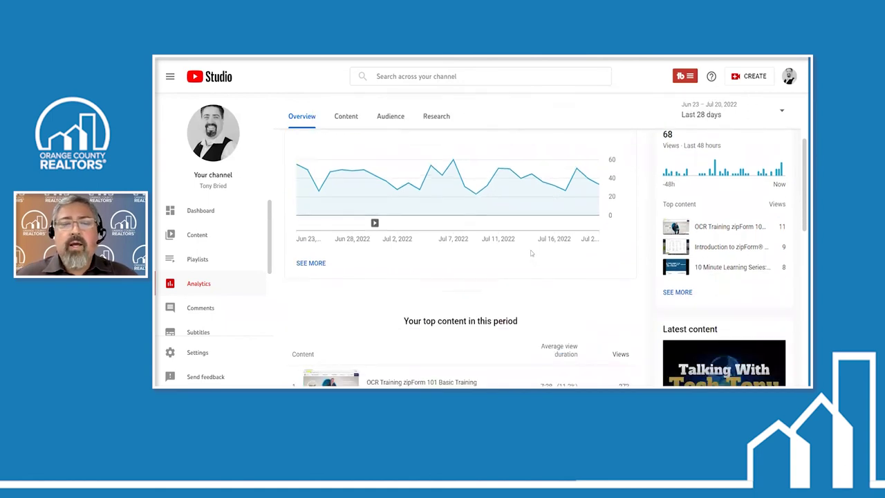
{"action": "scroll", "coordinate": [531, 253], "scroll_direction": "down", "scroll_amount": 3}
{"action": "scroll", "coordinate": [448, 216], "scroll_direction": "down", "scroll_amount": 1}
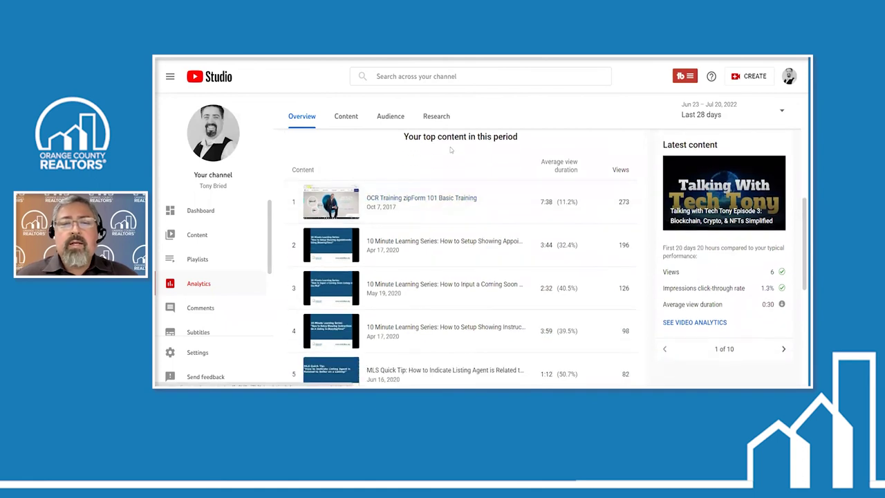
{"action": "scroll", "coordinate": [342, 323], "scroll_direction": "down", "scroll_amount": 1}
{"action": "scroll", "coordinate": [342, 323], "scroll_direction": "down", "scroll_amount": 1}
{"action": "scroll", "coordinate": [343, 325], "scroll_direction": "up", "scroll_amount": 2}
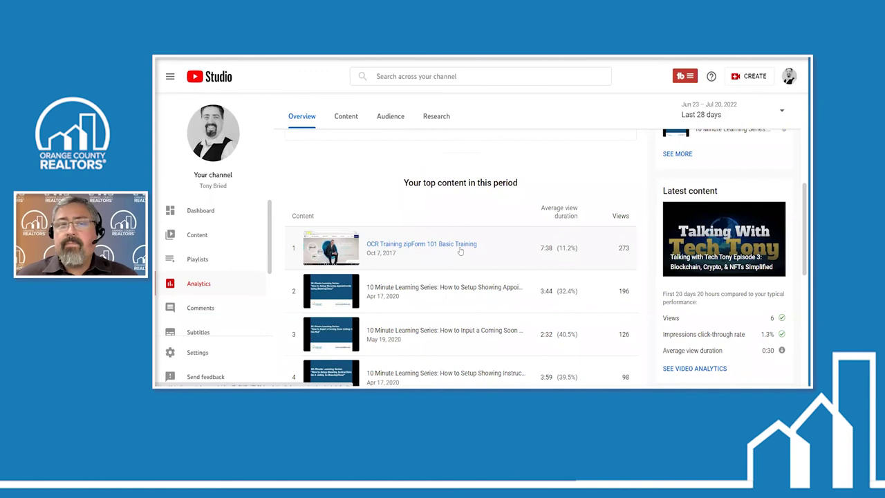
{"action": "scroll", "coordinate": [460, 251], "scroll_direction": "down", "scroll_amount": 3}
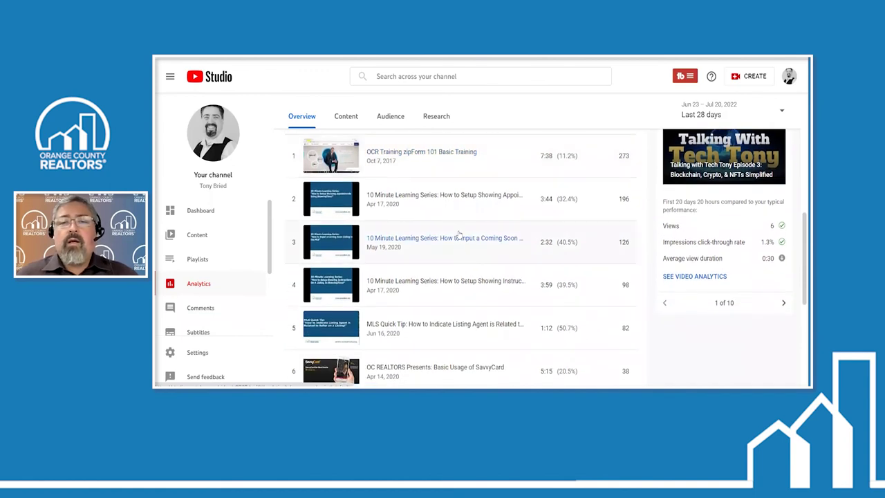
{"action": "scroll", "coordinate": [460, 235], "scroll_direction": "up", "scroll_amount": 1}
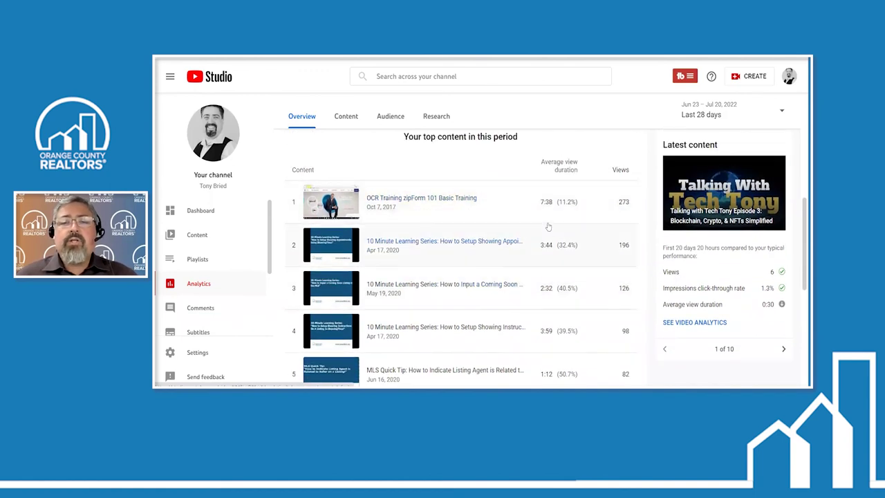
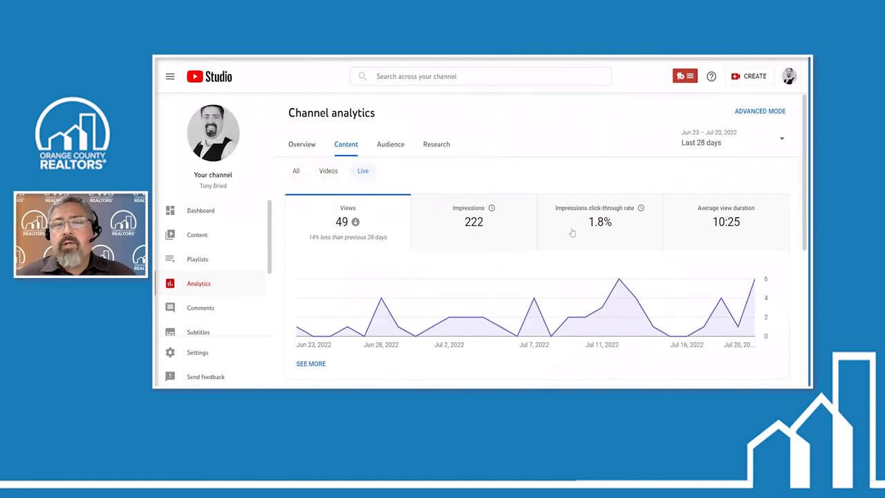
Scroll down through the Live content stats and back up
{"action": "scroll", "coordinate": [582, 246], "scroll_direction": "down", "scroll_amount": 2}
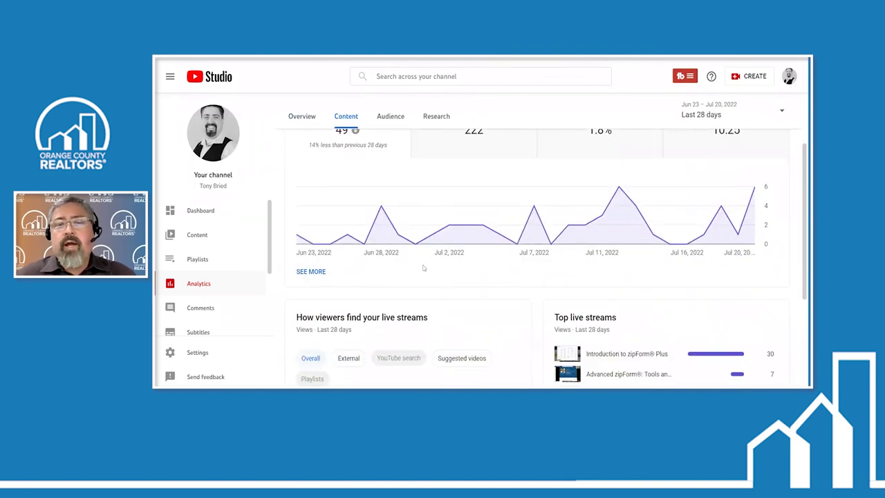
{"action": "scroll", "coordinate": [405, 270], "scroll_direction": "down", "scroll_amount": 4}
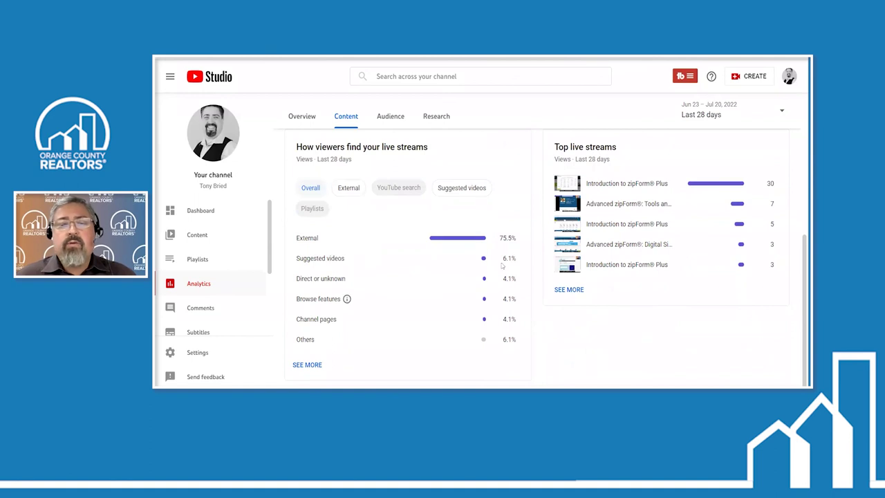
{"action": "scroll", "coordinate": [415, 191], "scroll_direction": "up", "scroll_amount": 3}
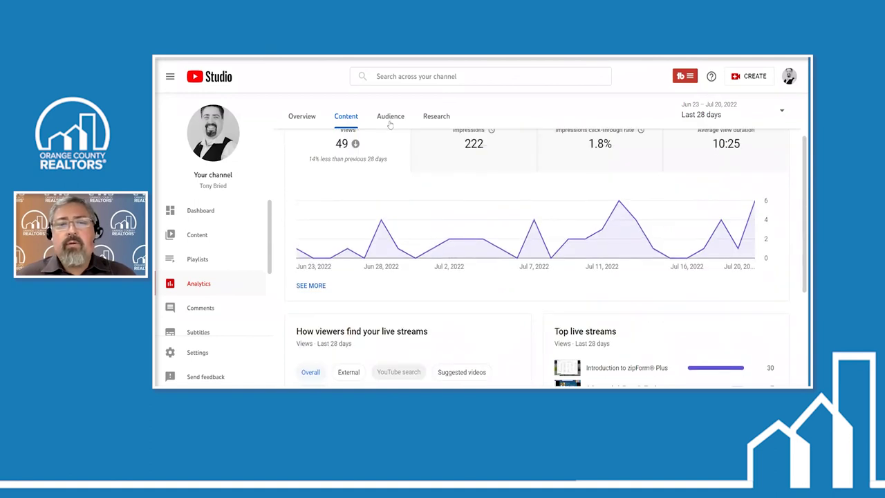
{"action": "scroll", "coordinate": [395, 123], "scroll_direction": "up", "scroll_amount": 1}
Review the Audience tab's returning viewers, unique viewers and subscriber reports, then open Research
{"action": "left_click", "coordinate": [391, 144]}
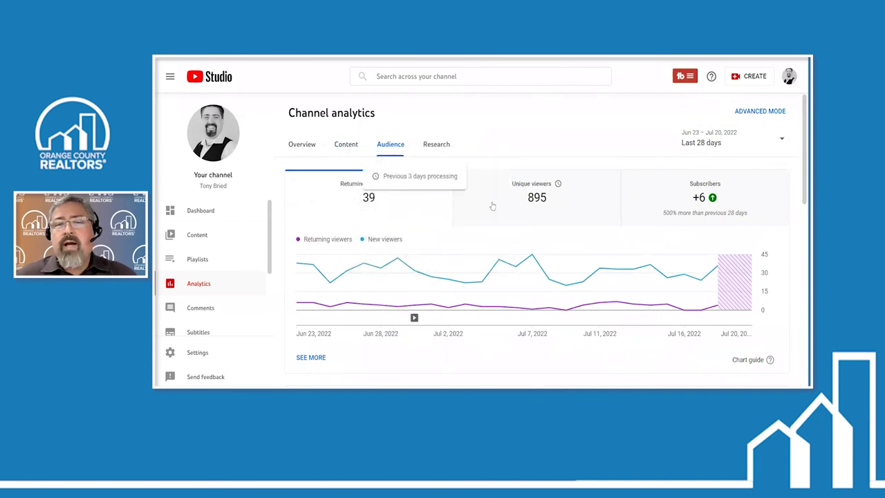
{"action": "scroll", "coordinate": [469, 273], "scroll_direction": "down", "scroll_amount": 2}
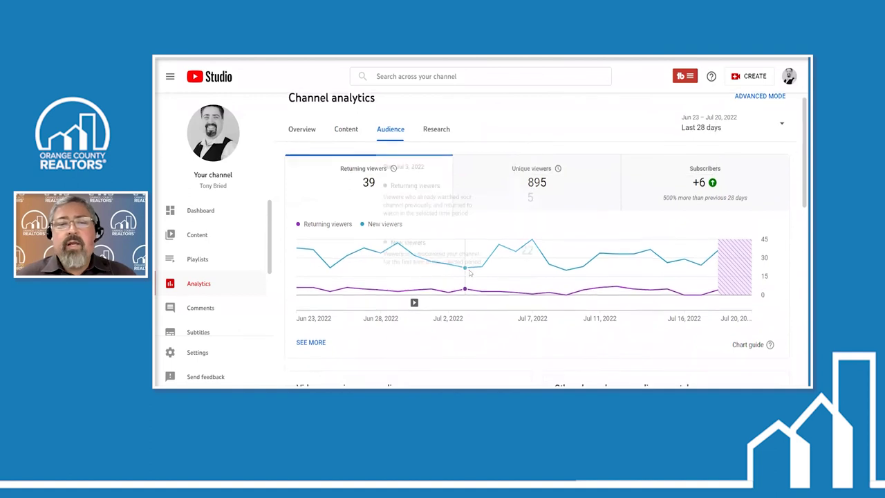
{"action": "scroll", "coordinate": [347, 290], "scroll_direction": "down", "scroll_amount": 3}
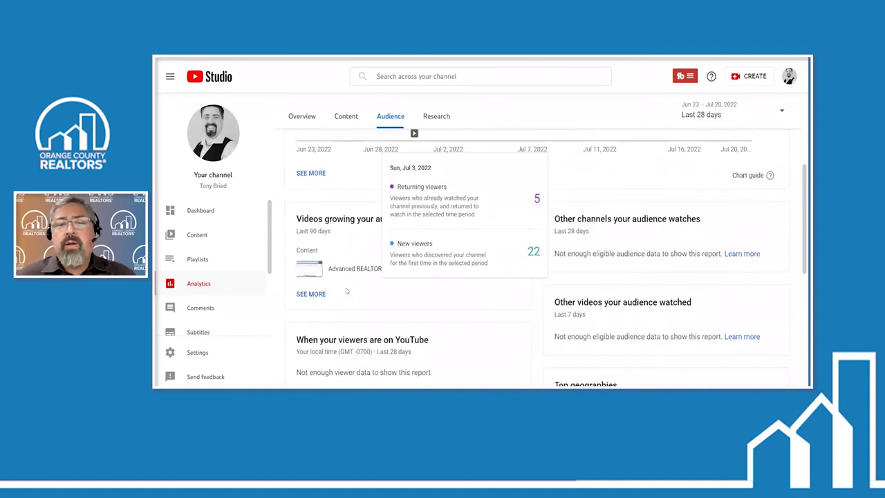
{"action": "scroll", "coordinate": [346, 288], "scroll_direction": "down", "scroll_amount": 2}
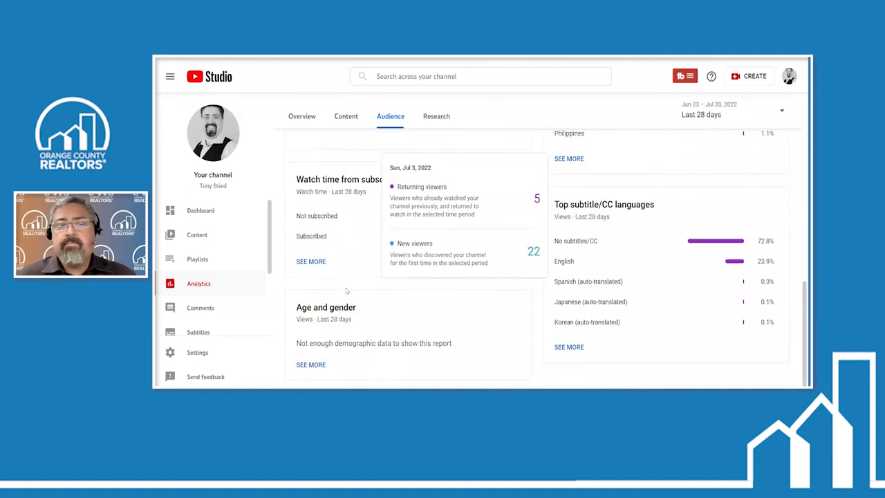
{"action": "left_click", "coordinate": [437, 118]}
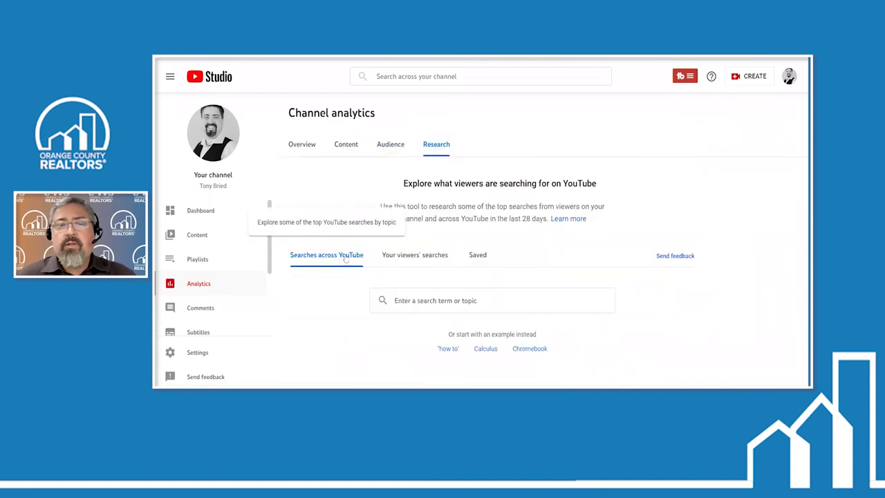
Return to the Audience tab and view watch time from subscribers (97.2% not subscribed, 2.8% subscribed)
{"action": "left_click", "coordinate": [388, 145]}
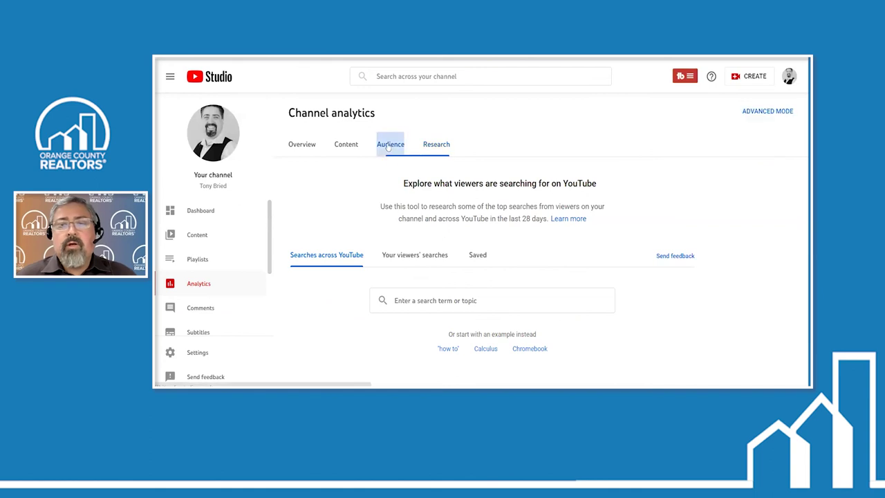
{"action": "scroll", "coordinate": [414, 229], "scroll_direction": "down", "scroll_amount": 1}
{"action": "scroll", "coordinate": [414, 229], "scroll_direction": "down", "scroll_amount": 1}
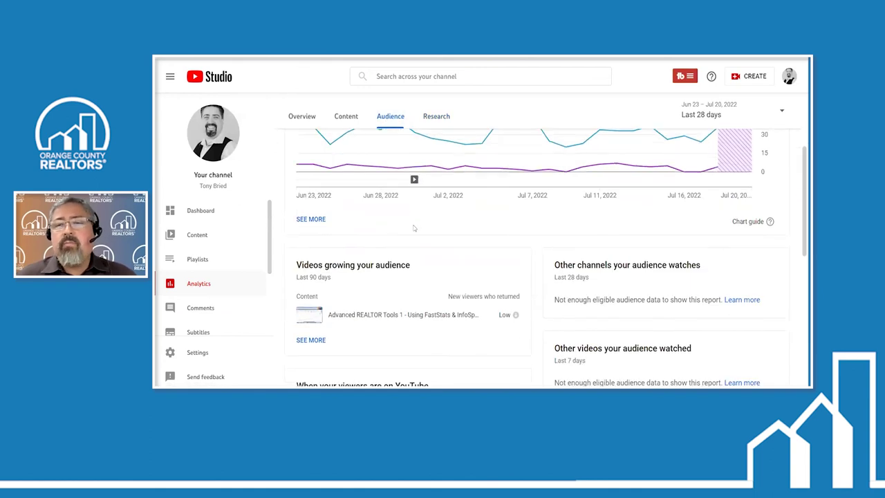
{"action": "scroll", "coordinate": [413, 229], "scroll_direction": "up", "scroll_amount": 2}
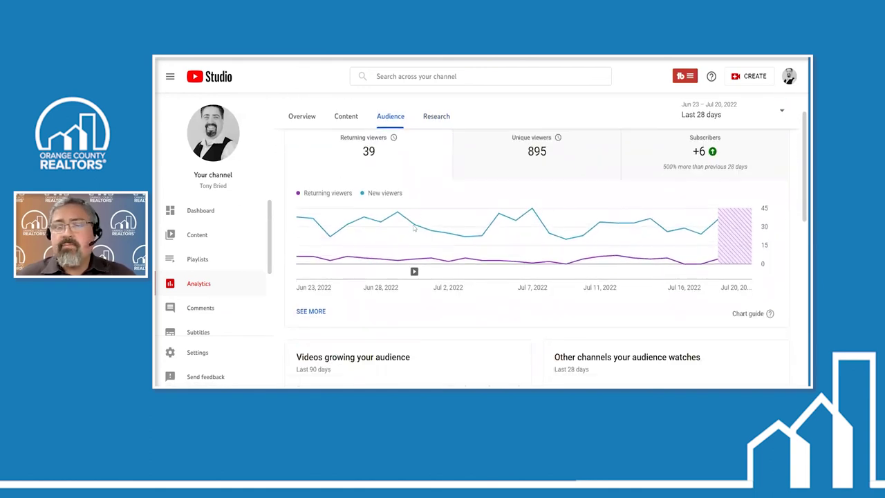
{"action": "scroll", "coordinate": [414, 229], "scroll_direction": "down", "scroll_amount": 6}
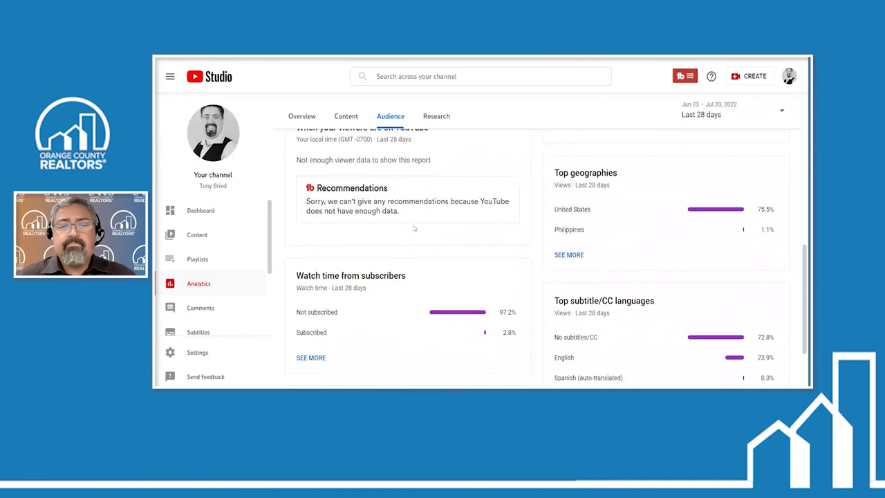
{"action": "scroll", "coordinate": [414, 229], "scroll_direction": "up", "scroll_amount": 2}
{"action": "scroll", "coordinate": [414, 229], "scroll_direction": "up", "scroll_amount": 2}
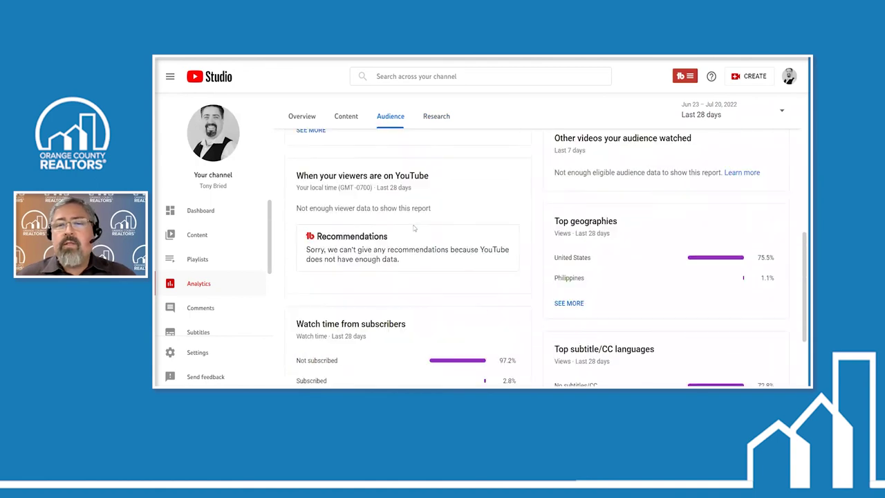
{"action": "scroll", "coordinate": [414, 228], "scroll_direction": "down", "scroll_amount": 3}
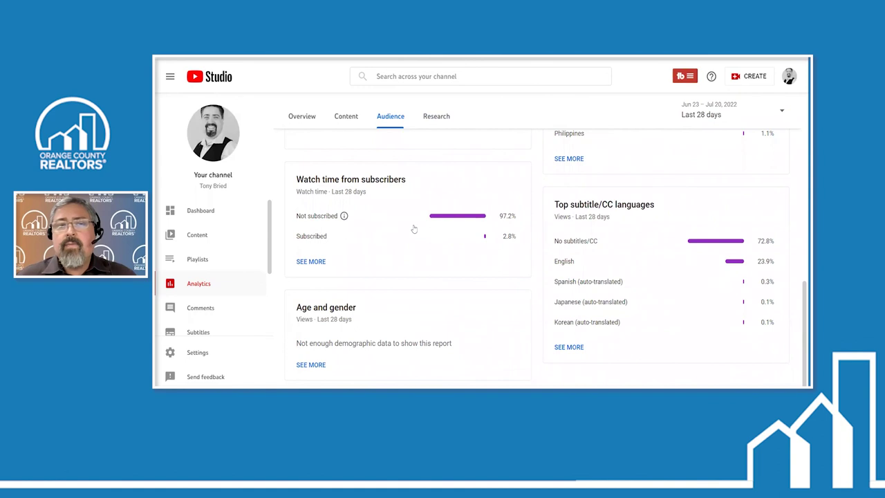
{"action": "left_click", "coordinate": [202, 214]}
{"action": "scroll", "coordinate": [427, 261], "scroll_direction": "up", "scroll_amount": 6}
{"action": "scroll", "coordinate": [427, 261], "scroll_direction": "up", "scroll_amount": 2}
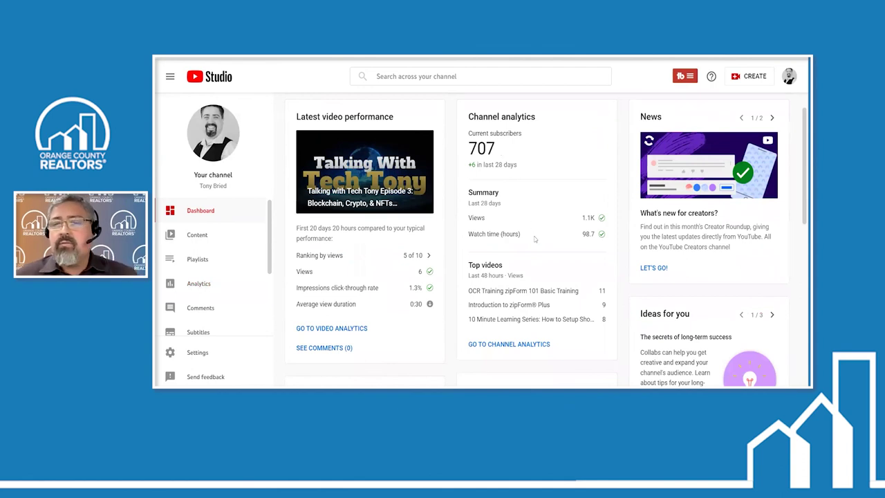
{"action": "scroll", "coordinate": [535, 238], "scroll_direction": "down", "scroll_amount": 1}
{"action": "scroll", "coordinate": [534, 238], "scroll_direction": "down", "scroll_amount": 1}
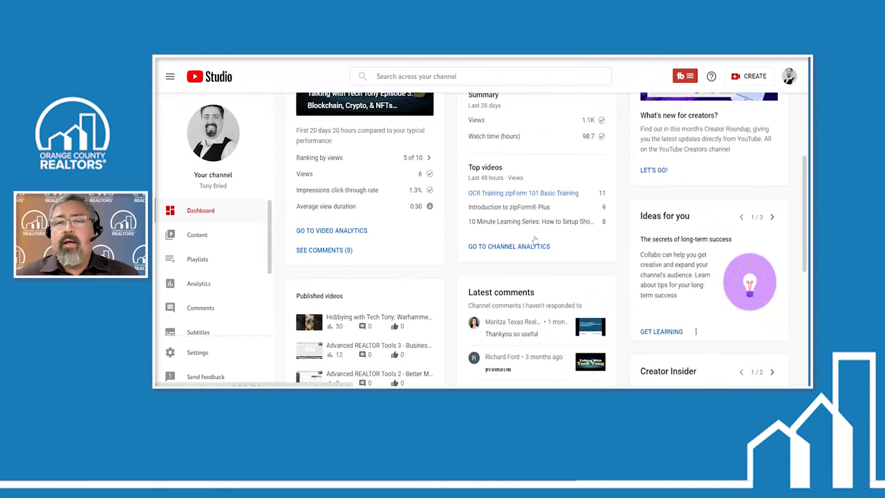
{"action": "scroll", "coordinate": [527, 175], "scroll_direction": "up", "scroll_amount": 2}
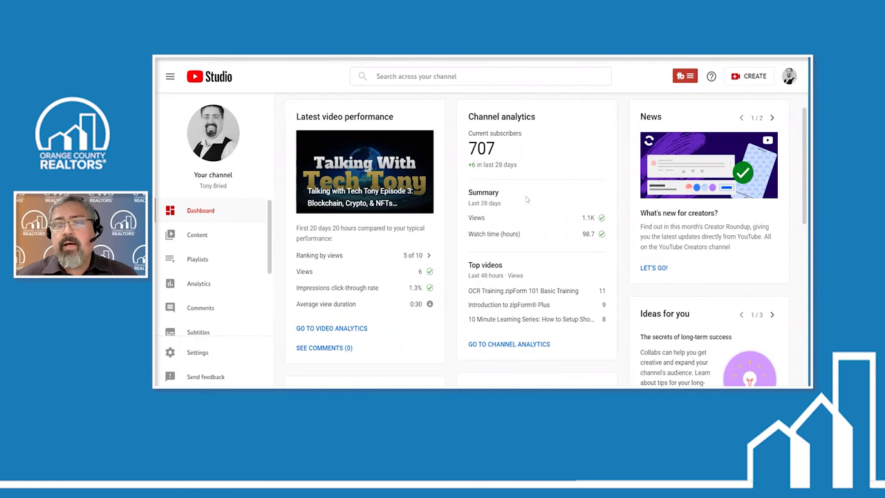
{"action": "scroll", "coordinate": [538, 257], "scroll_direction": "down", "scroll_amount": 2}
{"action": "scroll", "coordinate": [538, 257], "scroll_direction": "down", "scroll_amount": 1}
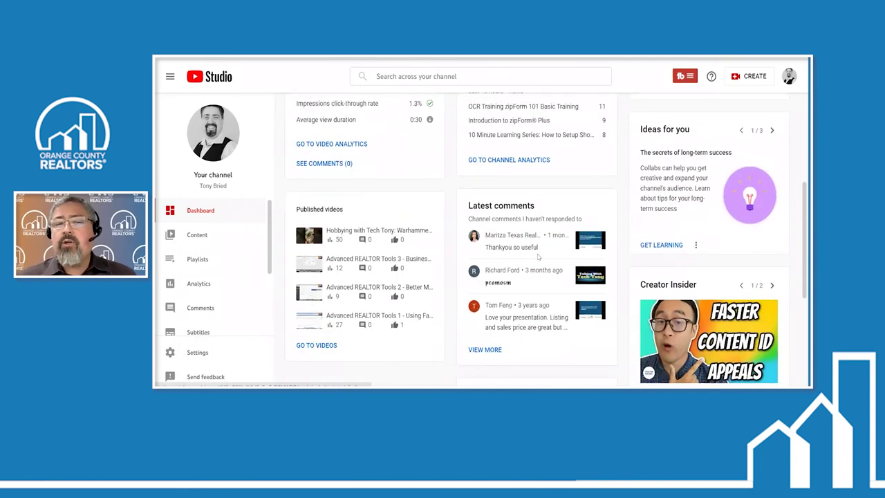
{"action": "scroll", "coordinate": [538, 257], "scroll_direction": "down", "scroll_amount": 1}
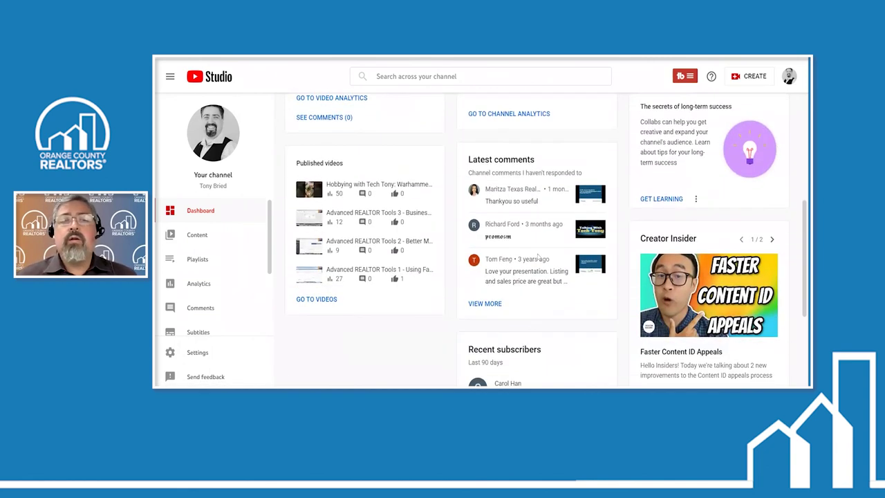
{"action": "scroll", "coordinate": [538, 258], "scroll_direction": "up", "scroll_amount": 5}
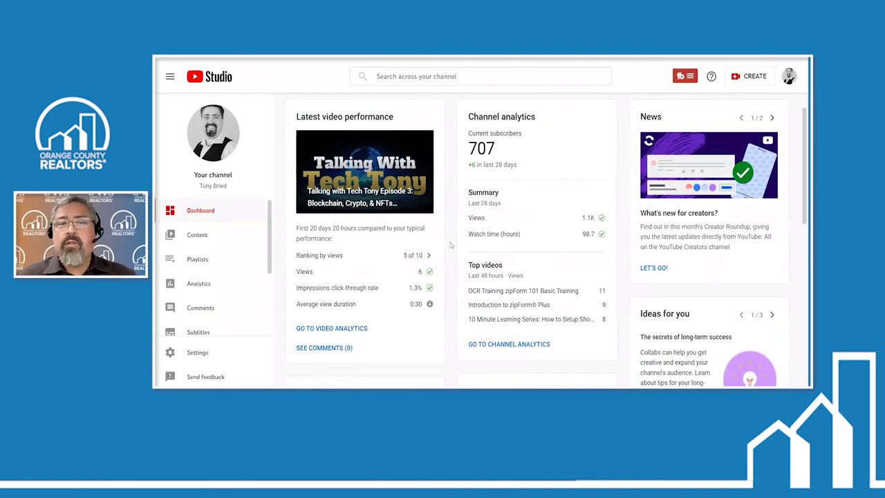
{"action": "scroll", "coordinate": [453, 249], "scroll_direction": "down", "scroll_amount": 5}
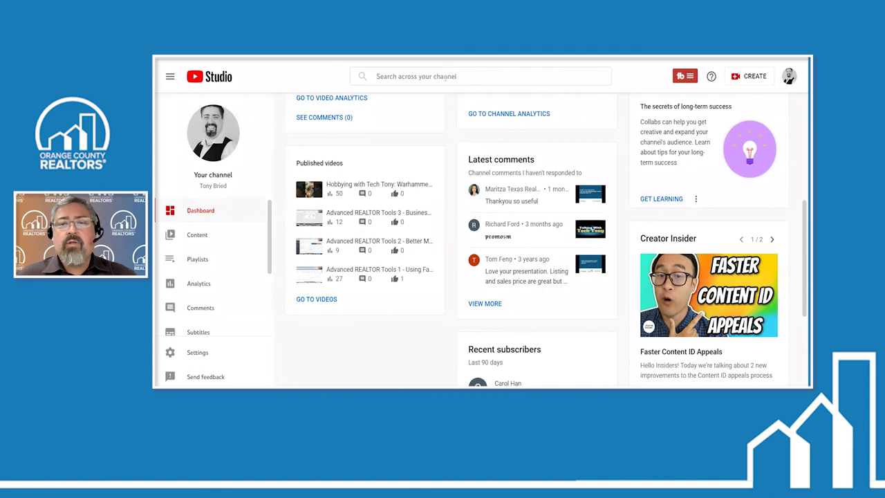
{"action": "scroll", "coordinate": [523, 200], "scroll_direction": "up", "scroll_amount": 1}
{"action": "scroll", "coordinate": [523, 201], "scroll_direction": "down", "scroll_amount": 2}
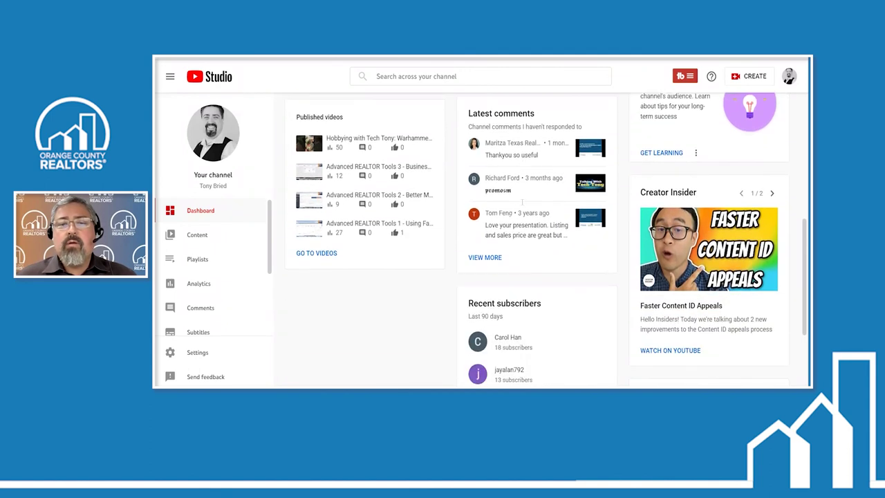
{"action": "scroll", "coordinate": [505, 177], "scroll_direction": "up", "scroll_amount": 5}
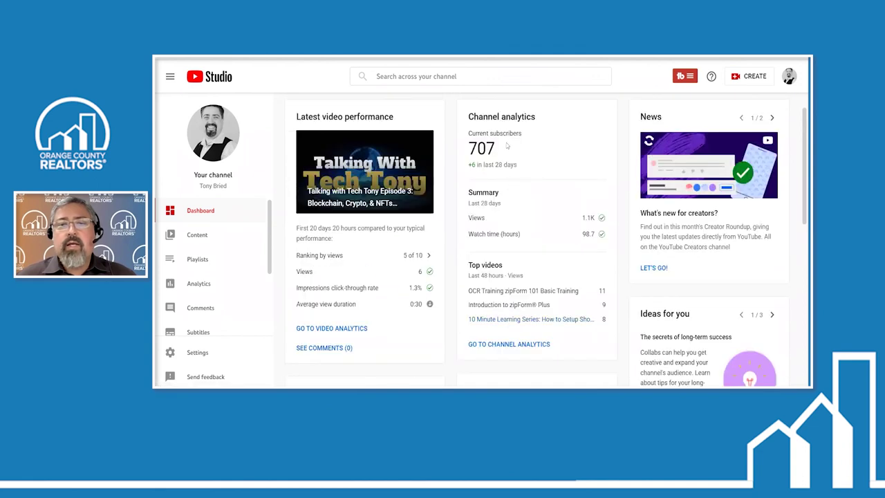
{"action": "scroll", "coordinate": [484, 180], "scroll_direction": "down", "scroll_amount": 2}
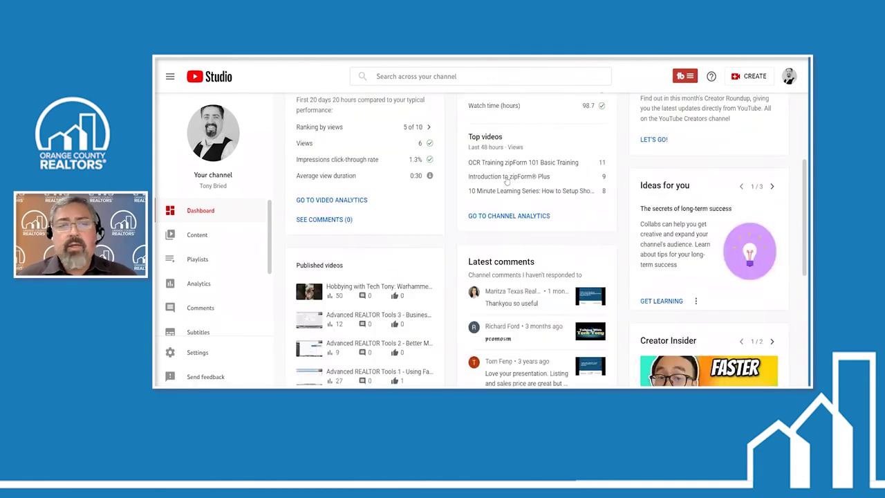
{"action": "scroll", "coordinate": [205, 223], "scroll_direction": "down", "scroll_amount": 3}
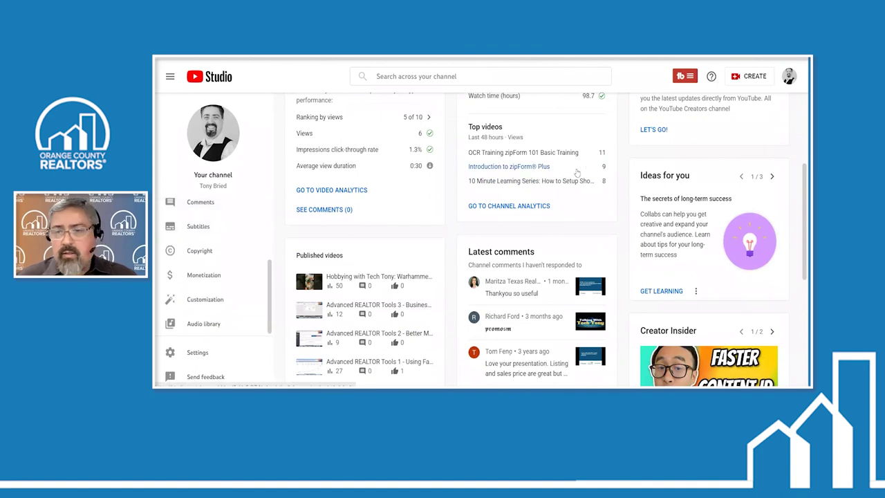
{"action": "scroll", "coordinate": [578, 173], "scroll_direction": "down", "scroll_amount": 2}
{"action": "scroll", "coordinate": [577, 172], "scroll_direction": "down", "scroll_amount": 2}
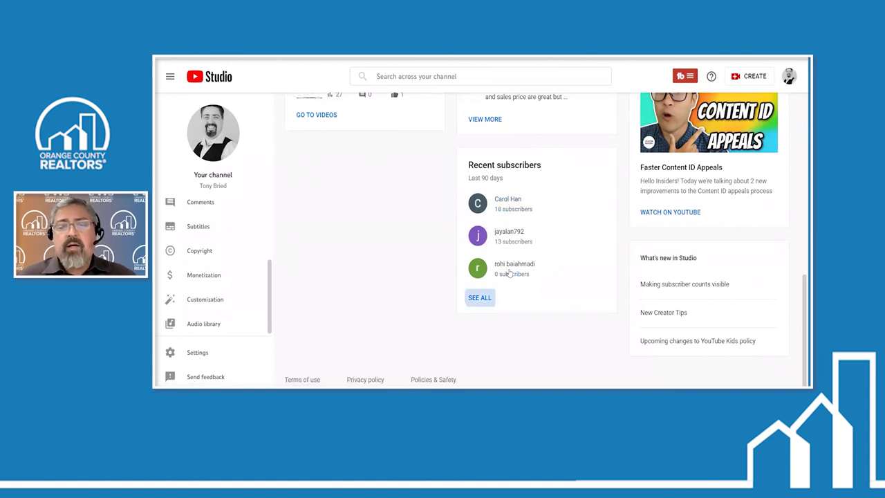
{"action": "left_click", "coordinate": [480, 297]}
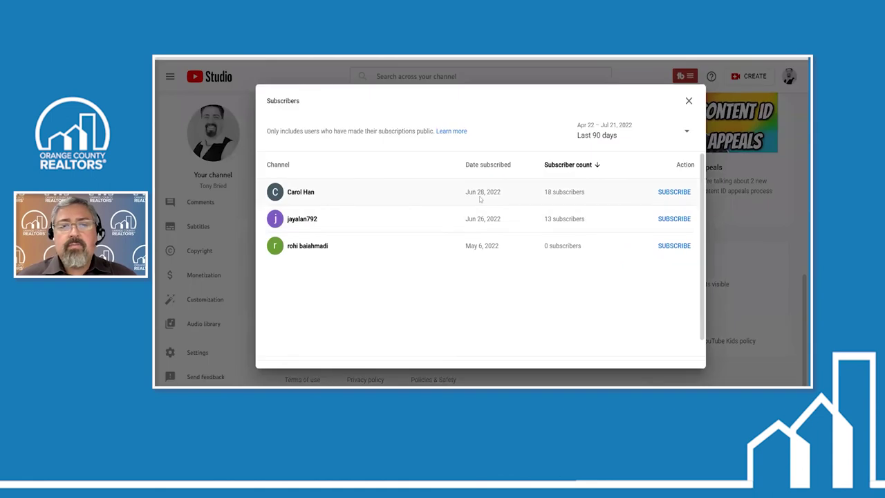
{"action": "left_click", "coordinate": [686, 131]}
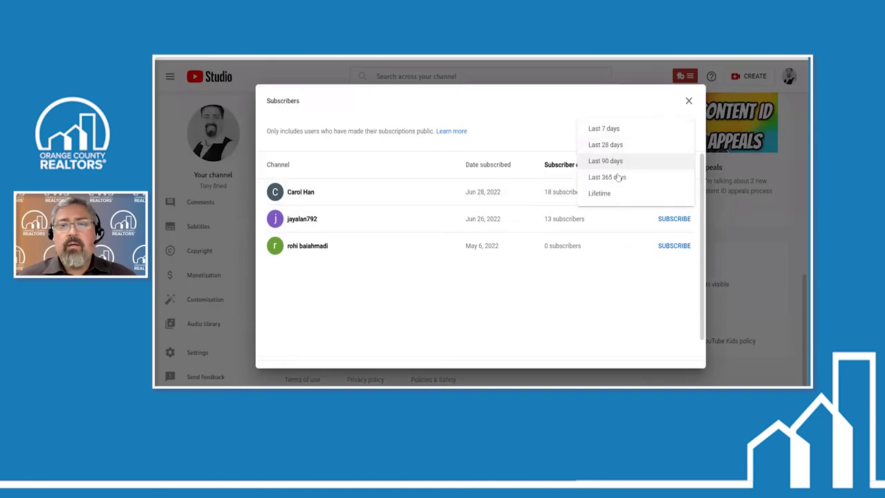
{"action": "left_click", "coordinate": [600, 194]}
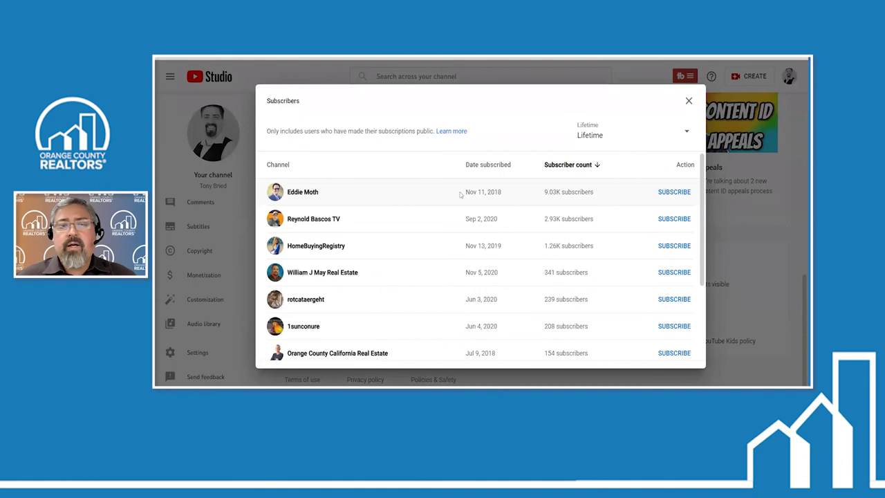
{"action": "scroll", "coordinate": [458, 196], "scroll_direction": "down", "scroll_amount": 3}
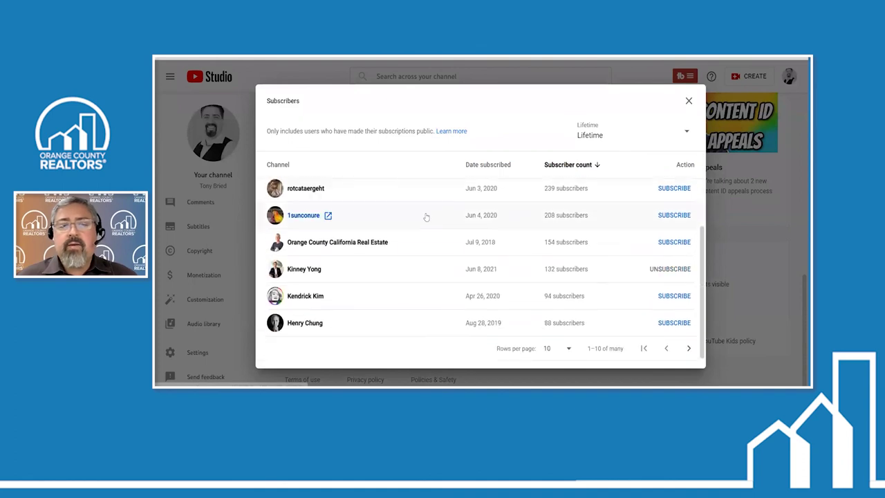
{"action": "scroll", "coordinate": [427, 217], "scroll_direction": "up", "scroll_amount": 3}
{"action": "scroll", "coordinate": [426, 217], "scroll_direction": "down", "scroll_amount": 3}
{"action": "scroll", "coordinate": [425, 217], "scroll_direction": "up", "scroll_amount": 2}
{"action": "scroll", "coordinate": [429, 215], "scroll_direction": "down", "scroll_amount": 2}
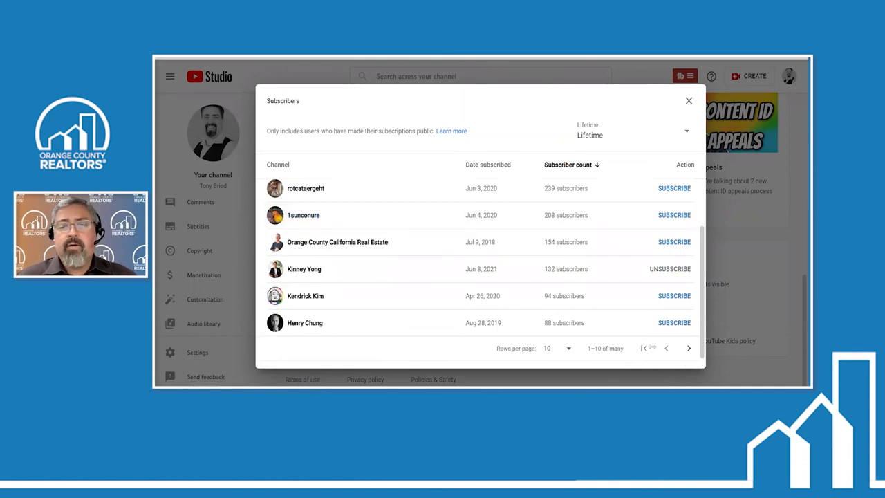
{"action": "left_click", "coordinate": [689, 348]}
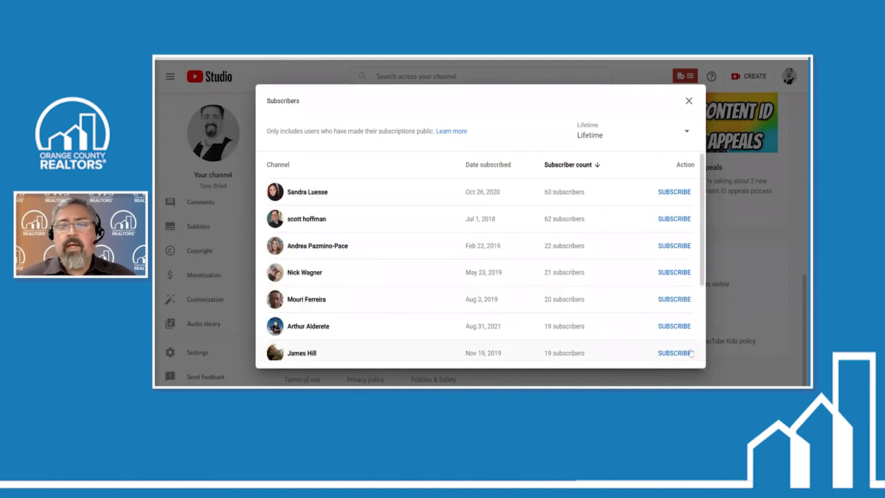
{"action": "scroll", "coordinate": [624, 337], "scroll_direction": "down", "scroll_amount": 3}
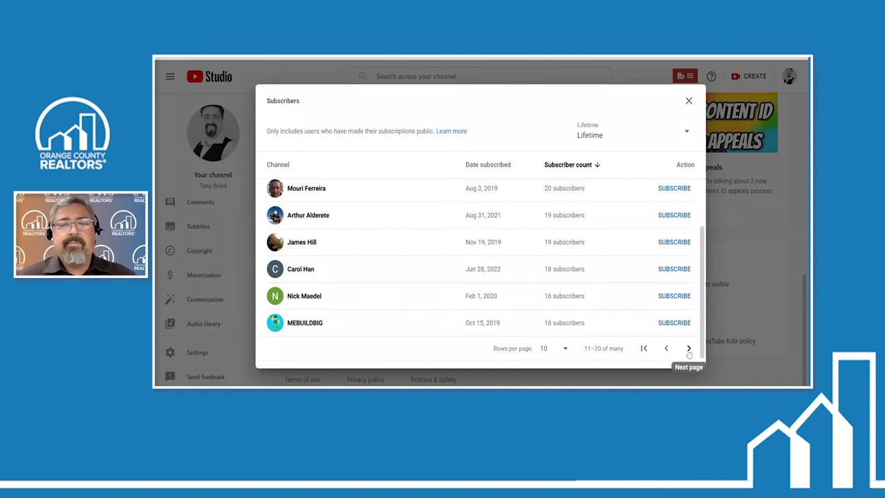
{"action": "left_click", "coordinate": [689, 349]}
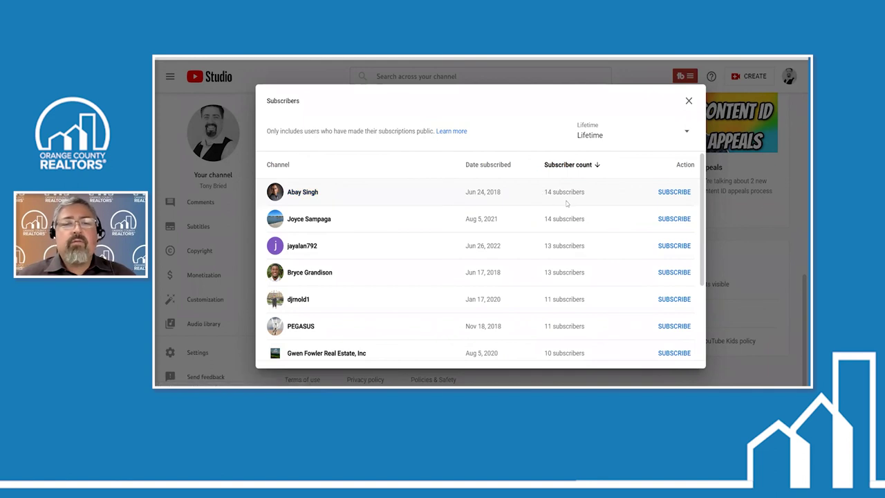
{"action": "scroll", "coordinate": [534, 203], "scroll_direction": "down", "scroll_amount": 2}
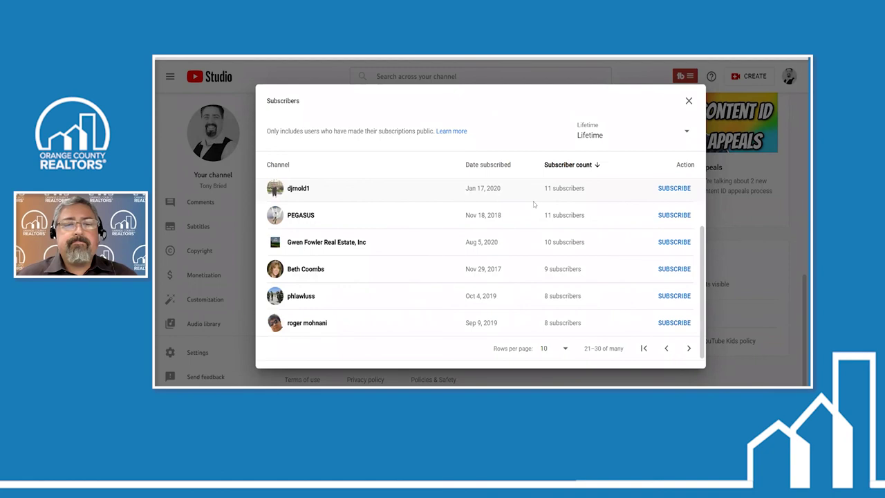
{"action": "left_click", "coordinate": [689, 100]}
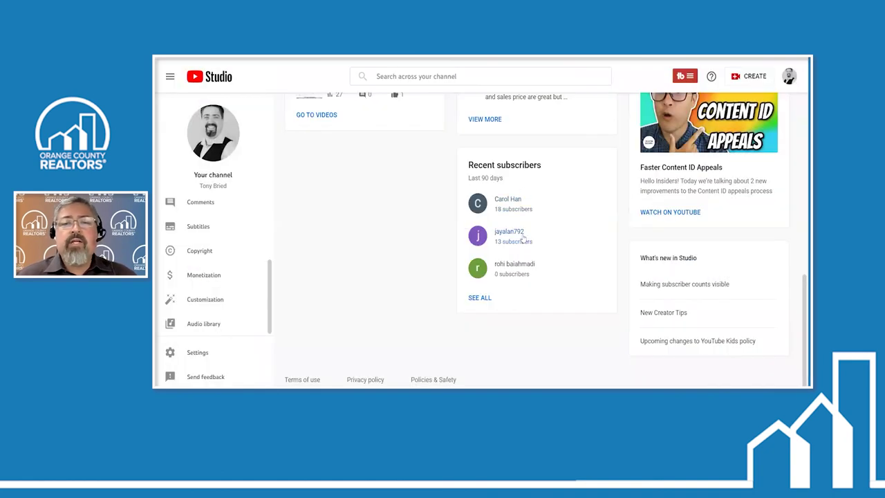